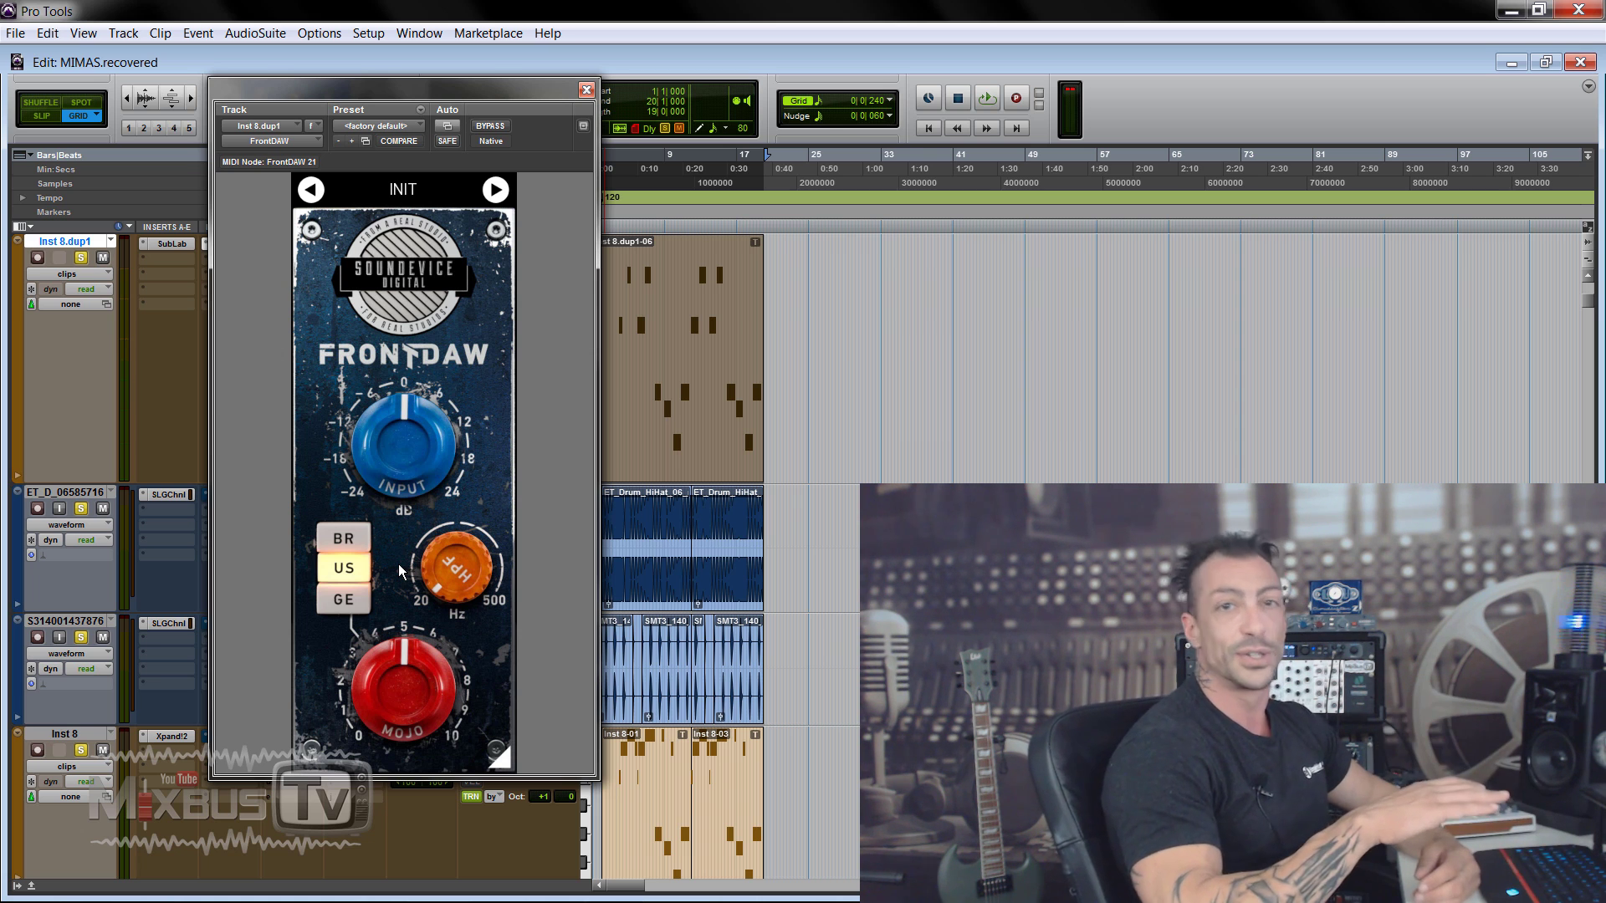
Step: Try the BR, US and GE modes in FrontDAW on the Inst 8.dup1 track, then return to US
left_click_drag(500, 757, 536, 715)
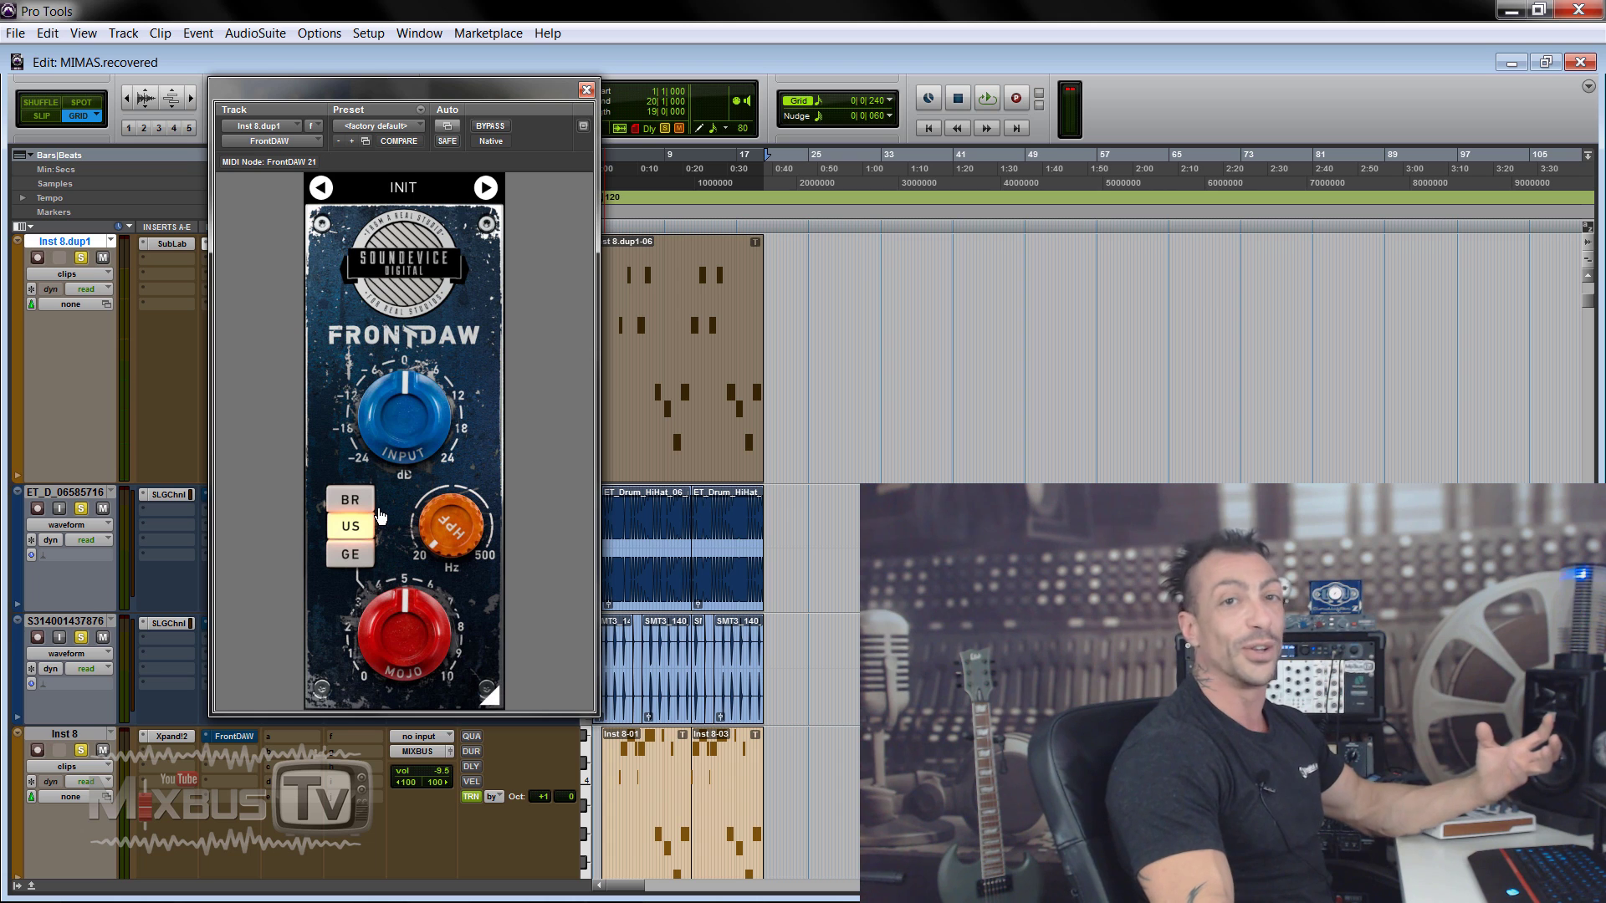
left_click(365, 544)
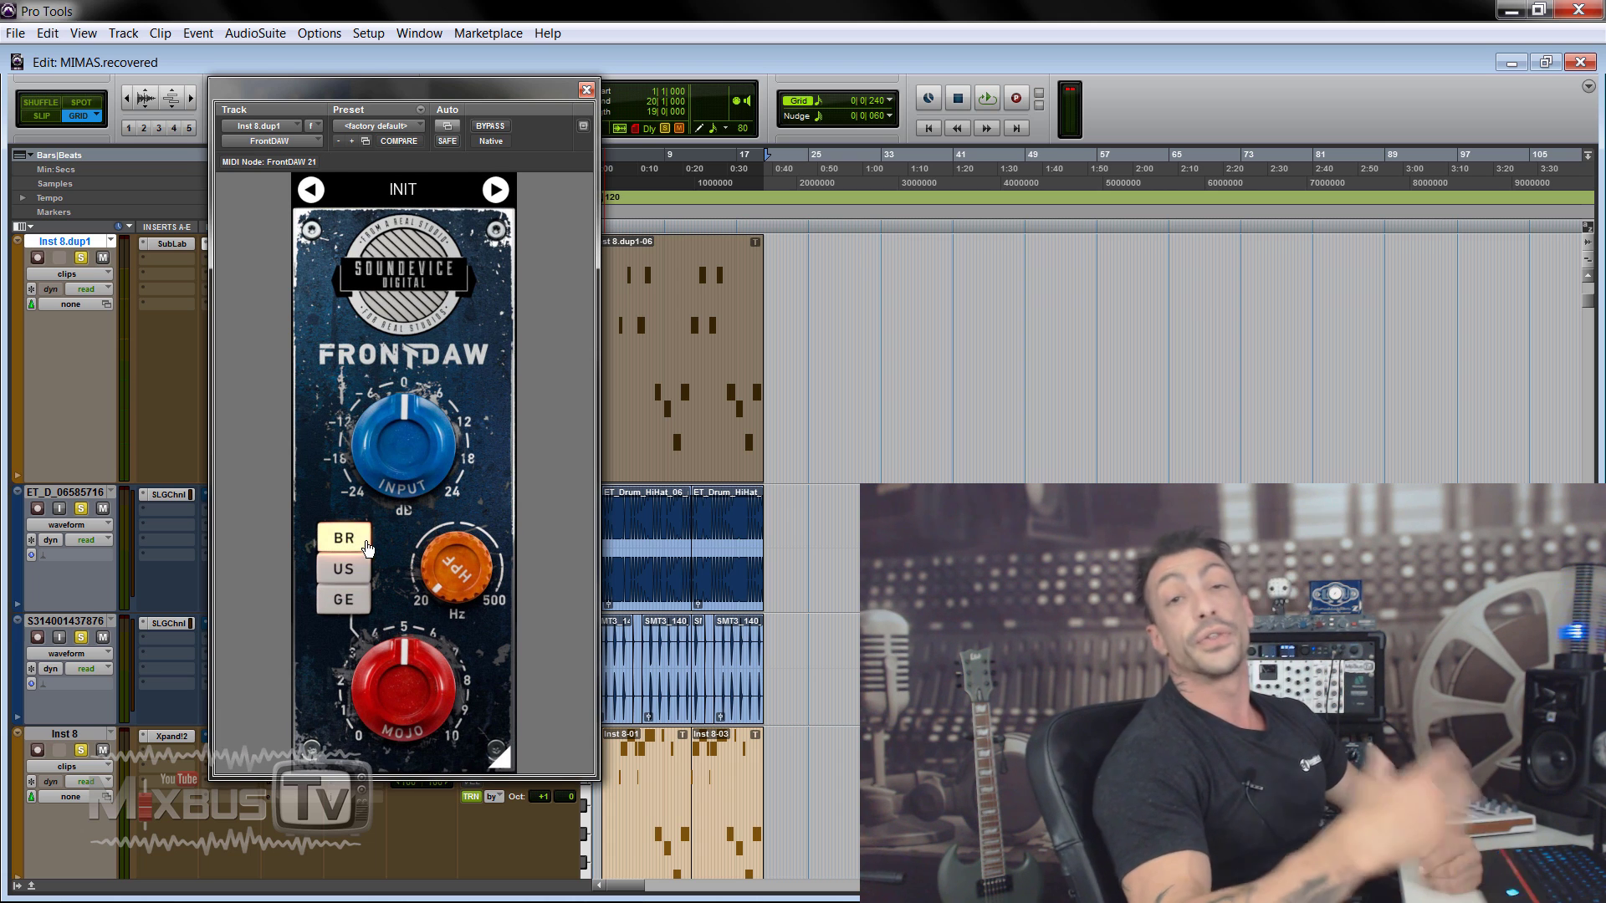
left_click(381, 562)
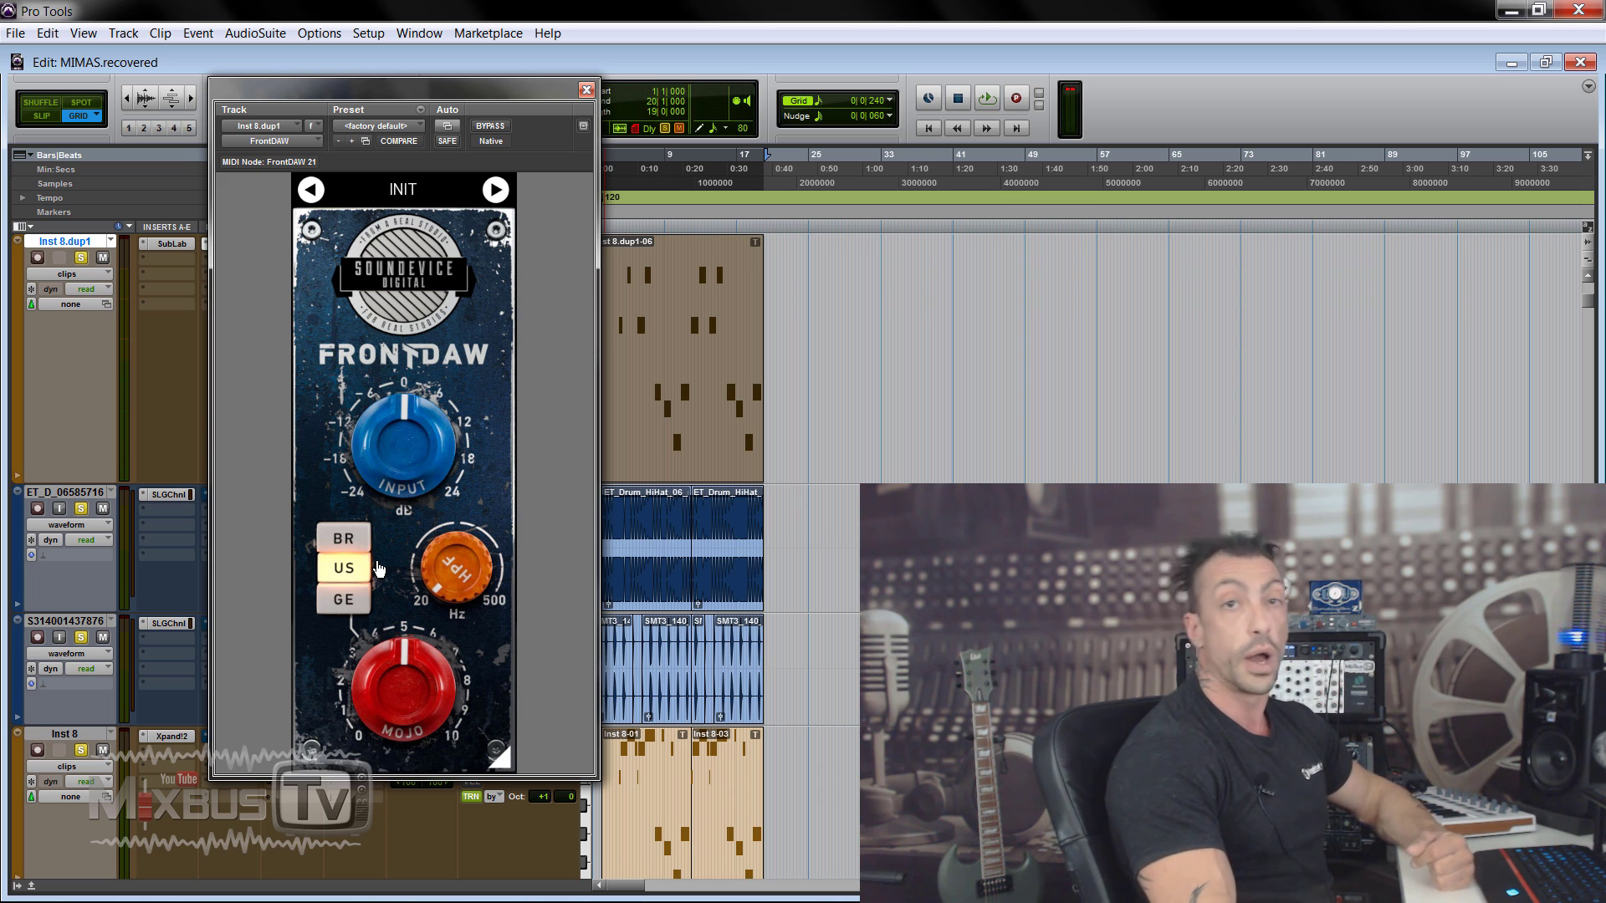
left_click(378, 567)
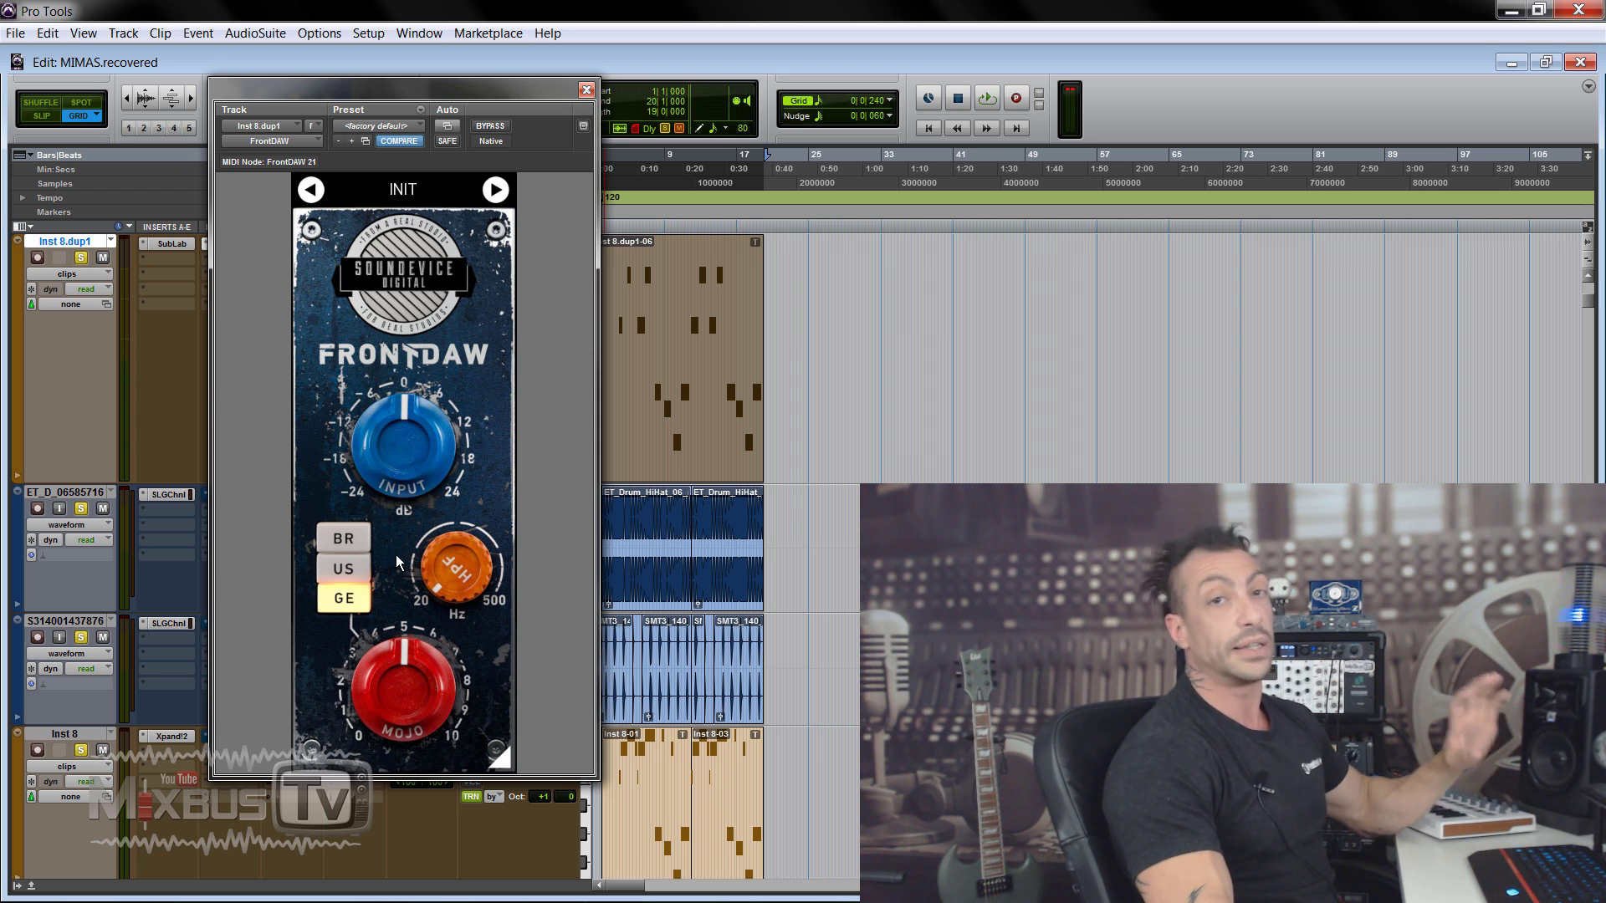
left_click(344, 568)
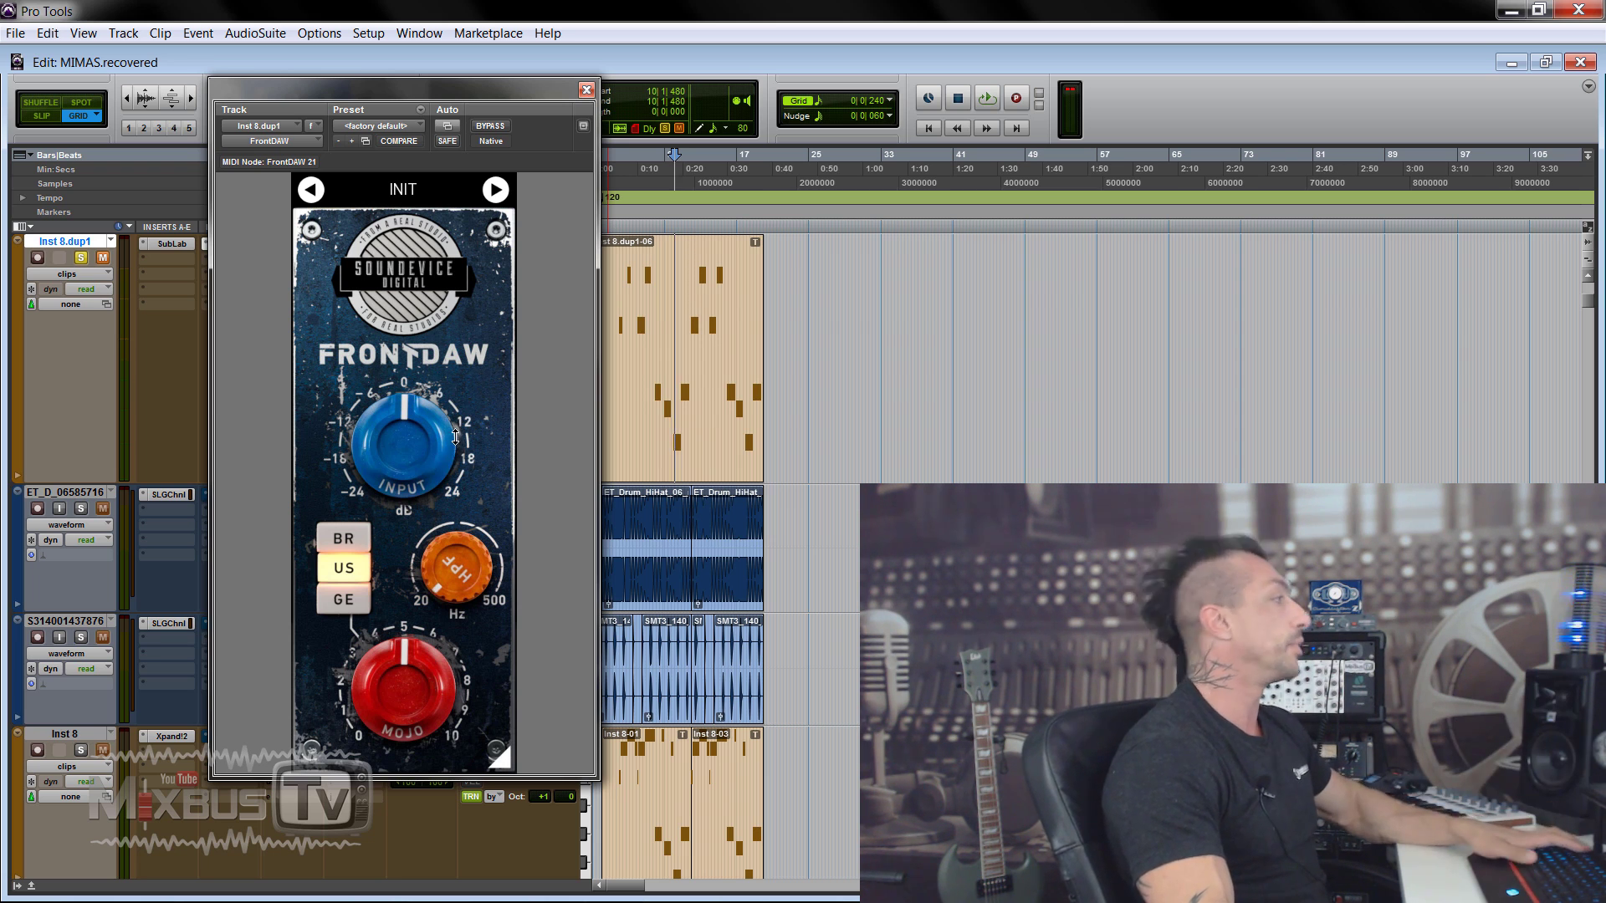
Step: Lower FrontDAW's input gain slightly below 0 dB on Inst 8.dup1 while auditioning the track
key("space")
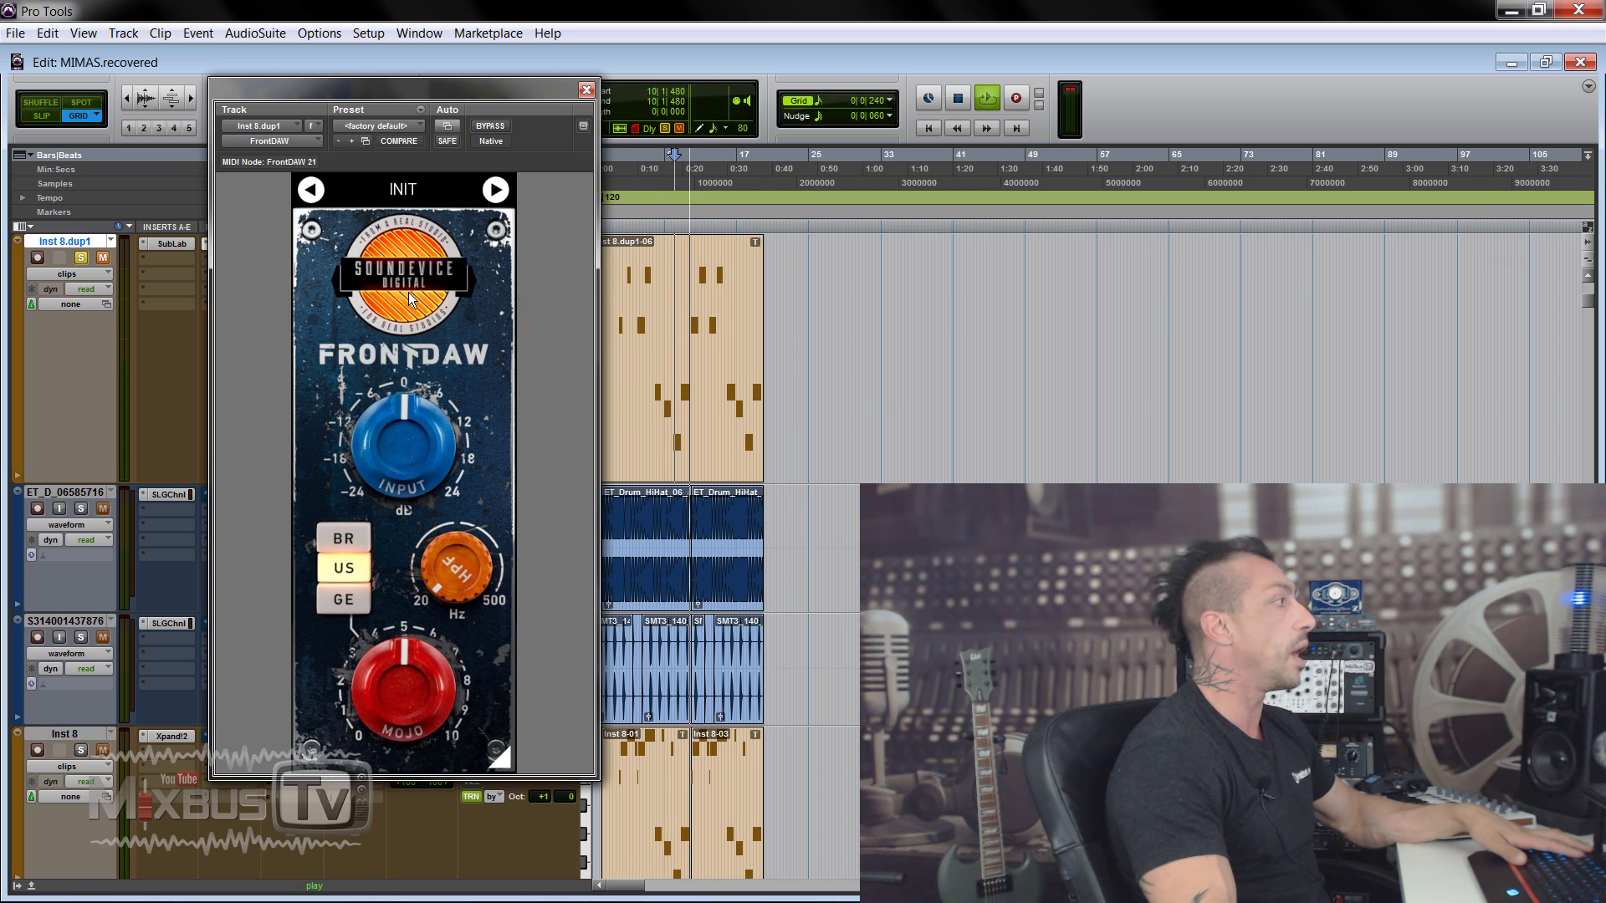
left_click_drag(411, 383, 409, 406)
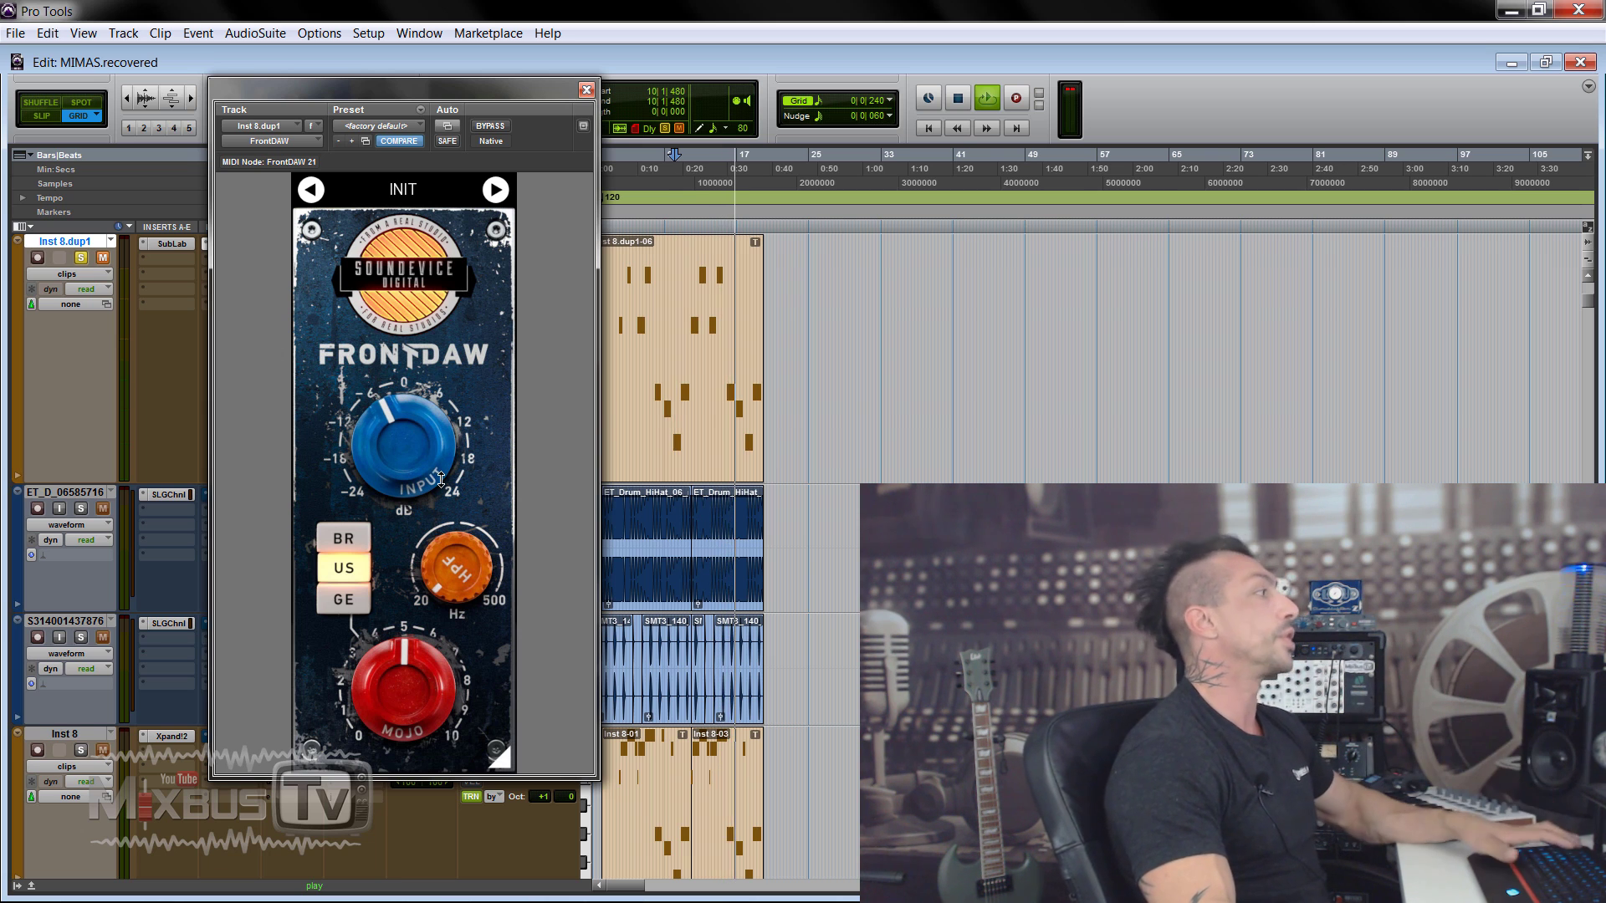
key("space")
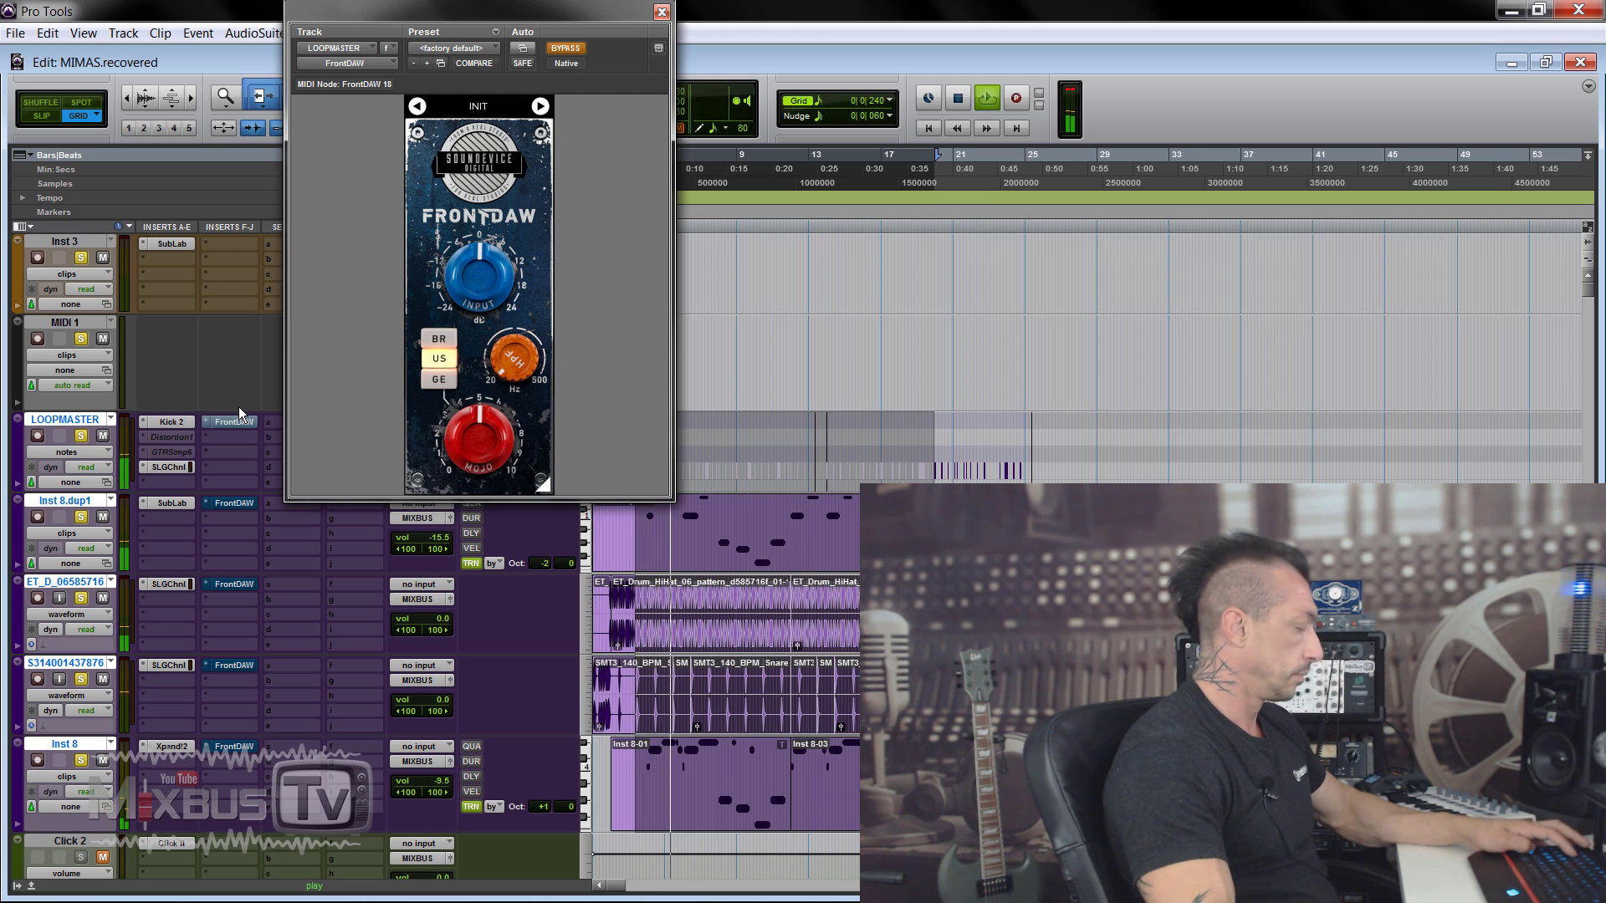
Step: Compare the playing mix with FrontDAW bypassed and active across all selected tracks, leaving the plug-in active
left_click(238, 409, "ctrl+shift")
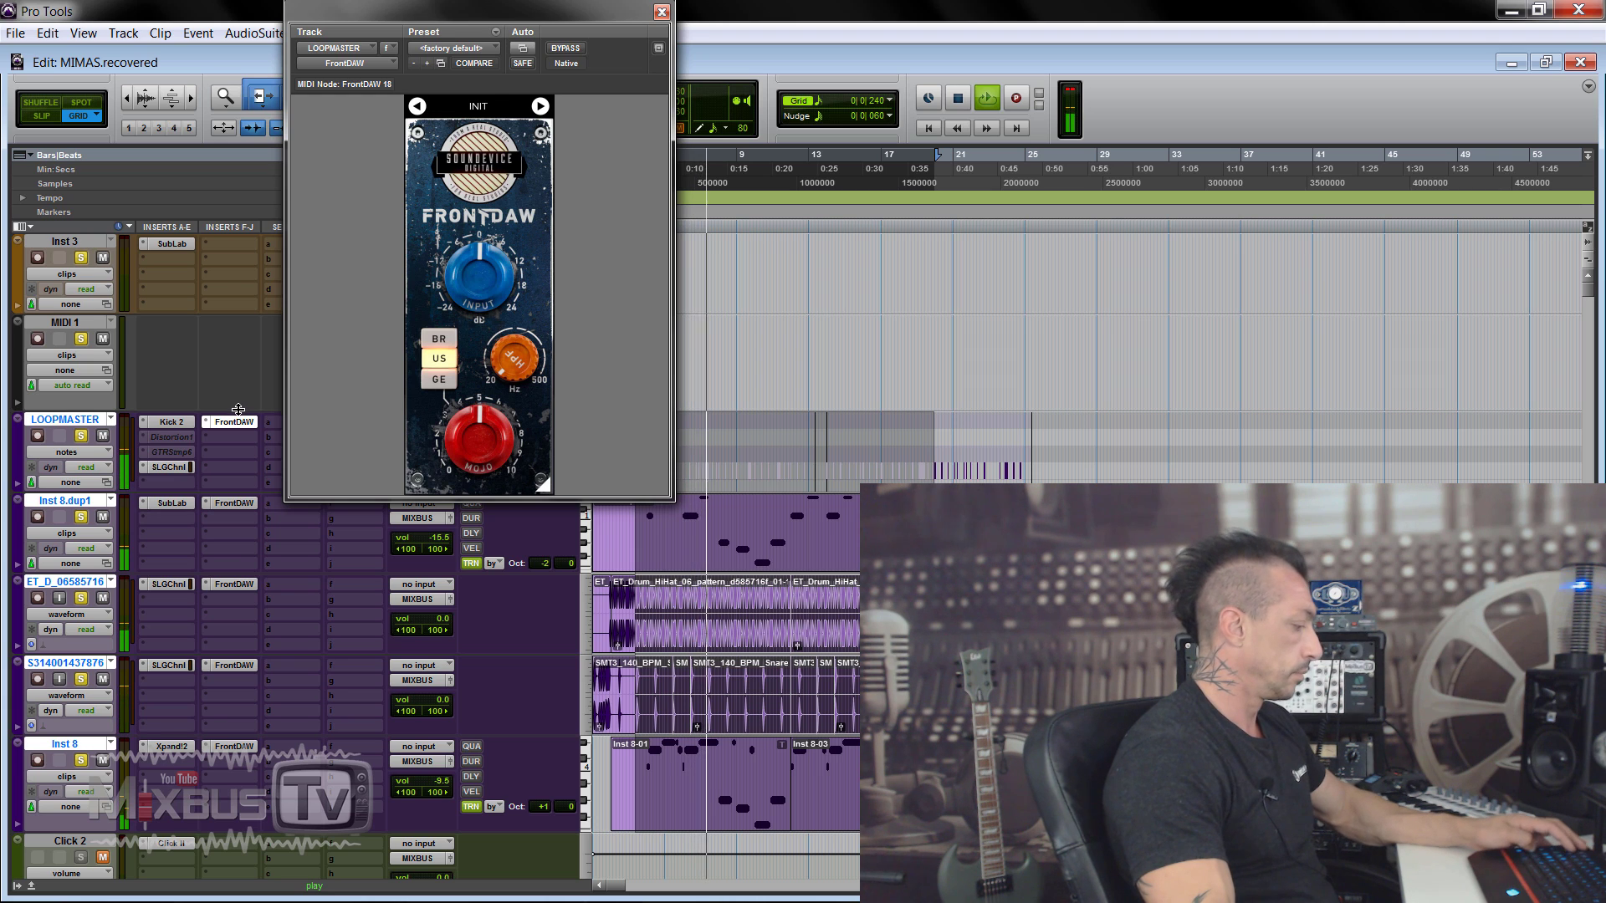
left_click(238, 410, "ctrl+shift")
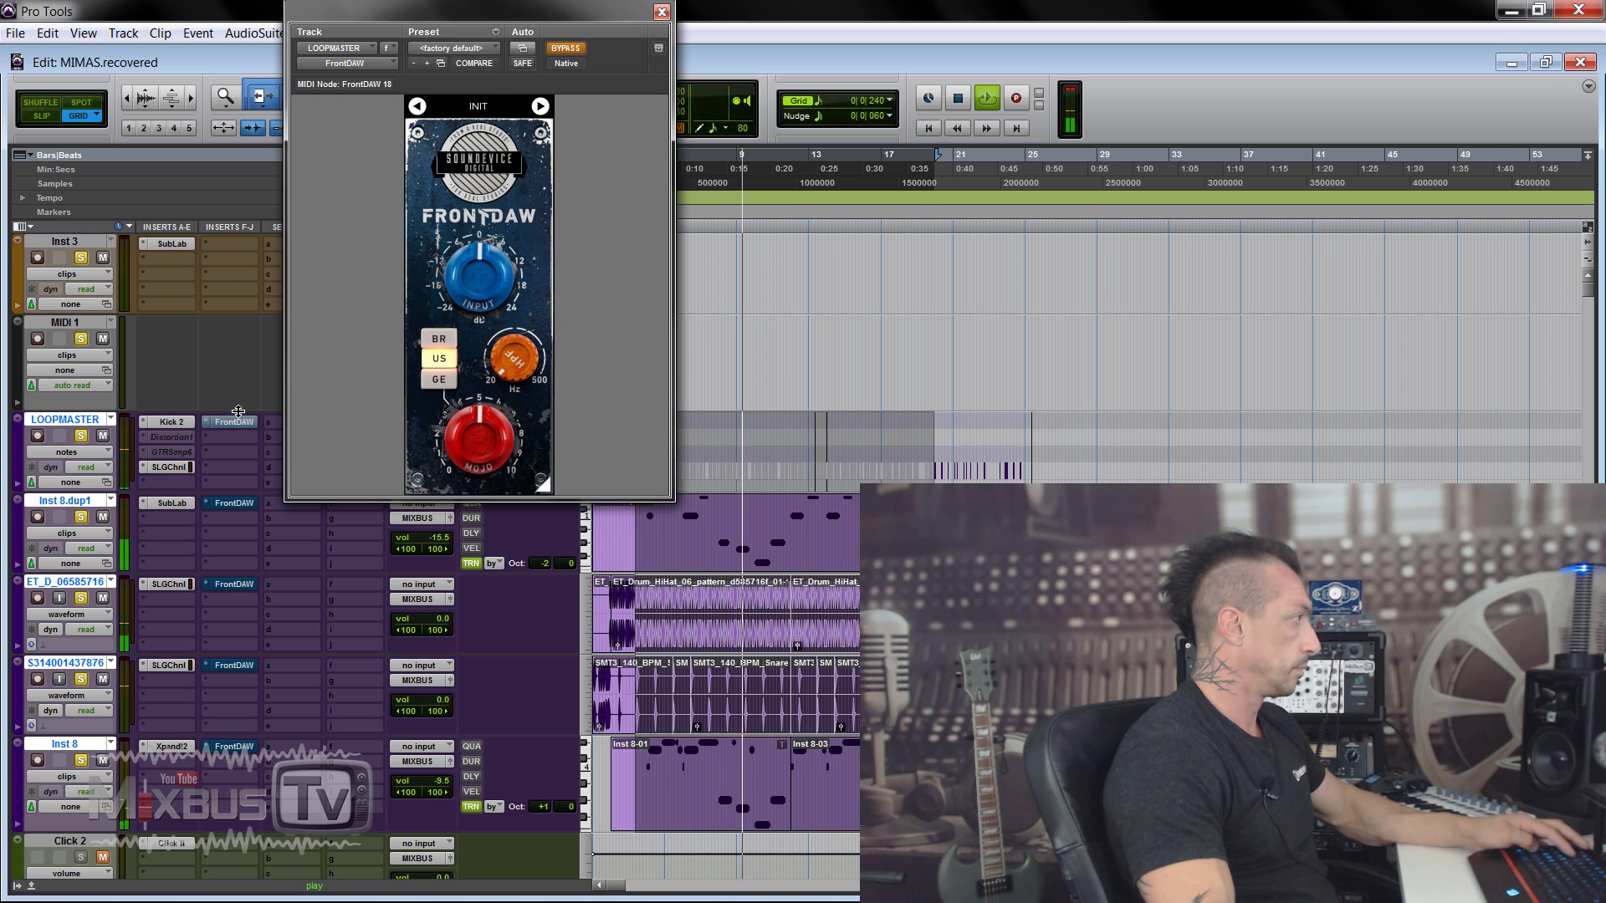
left_click(239, 413, "ctrl+shift")
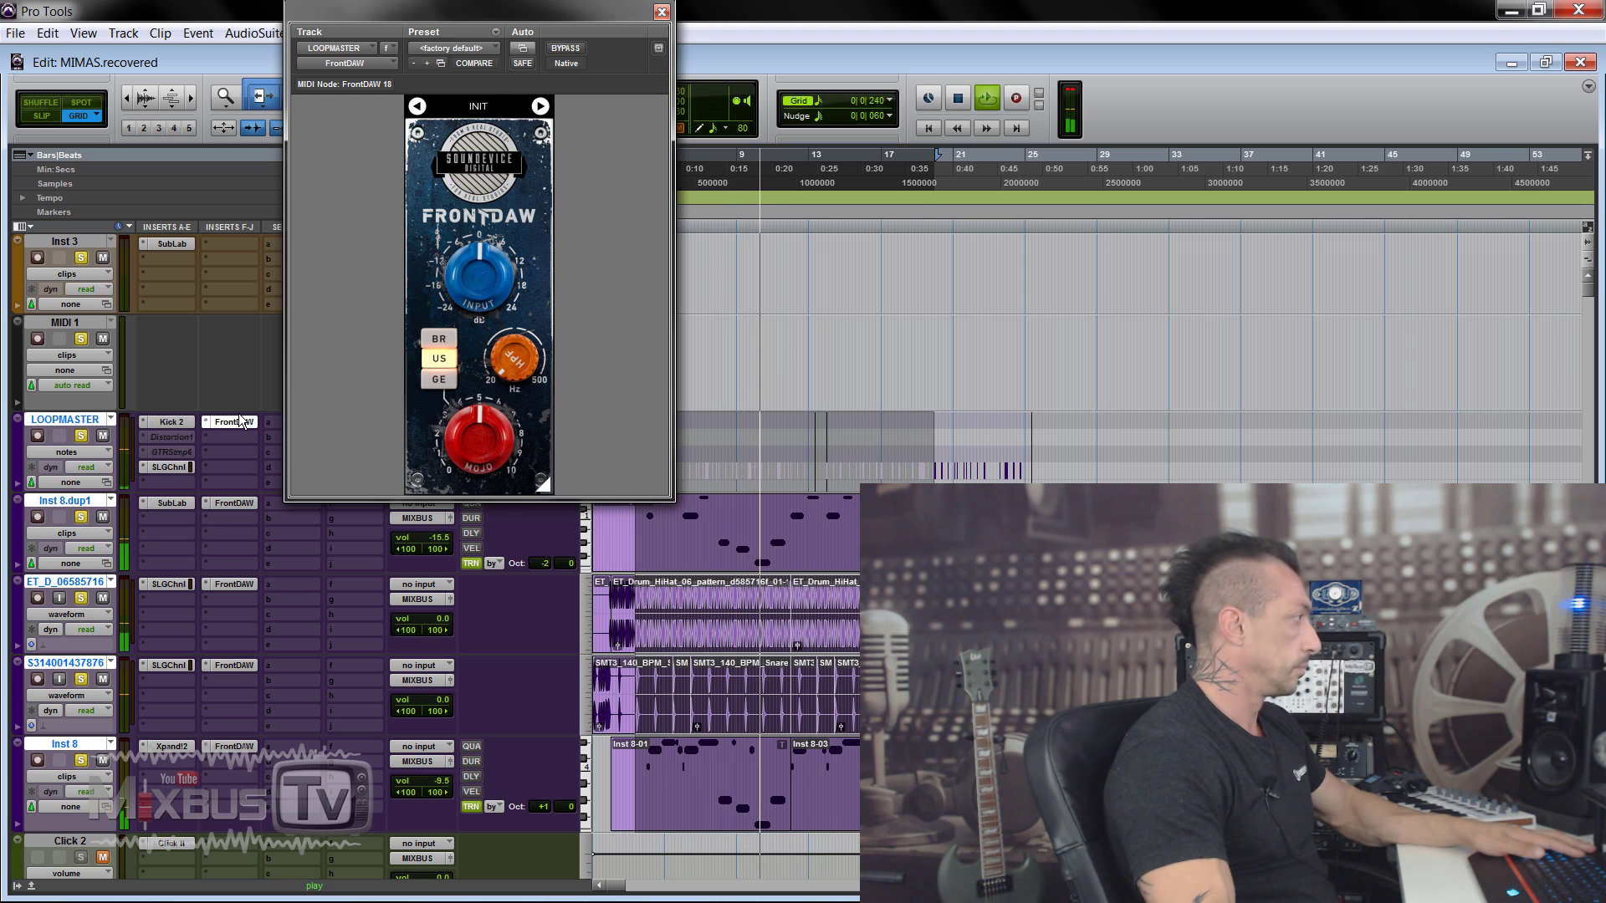
left_click(238, 414, "ctrl+shift")
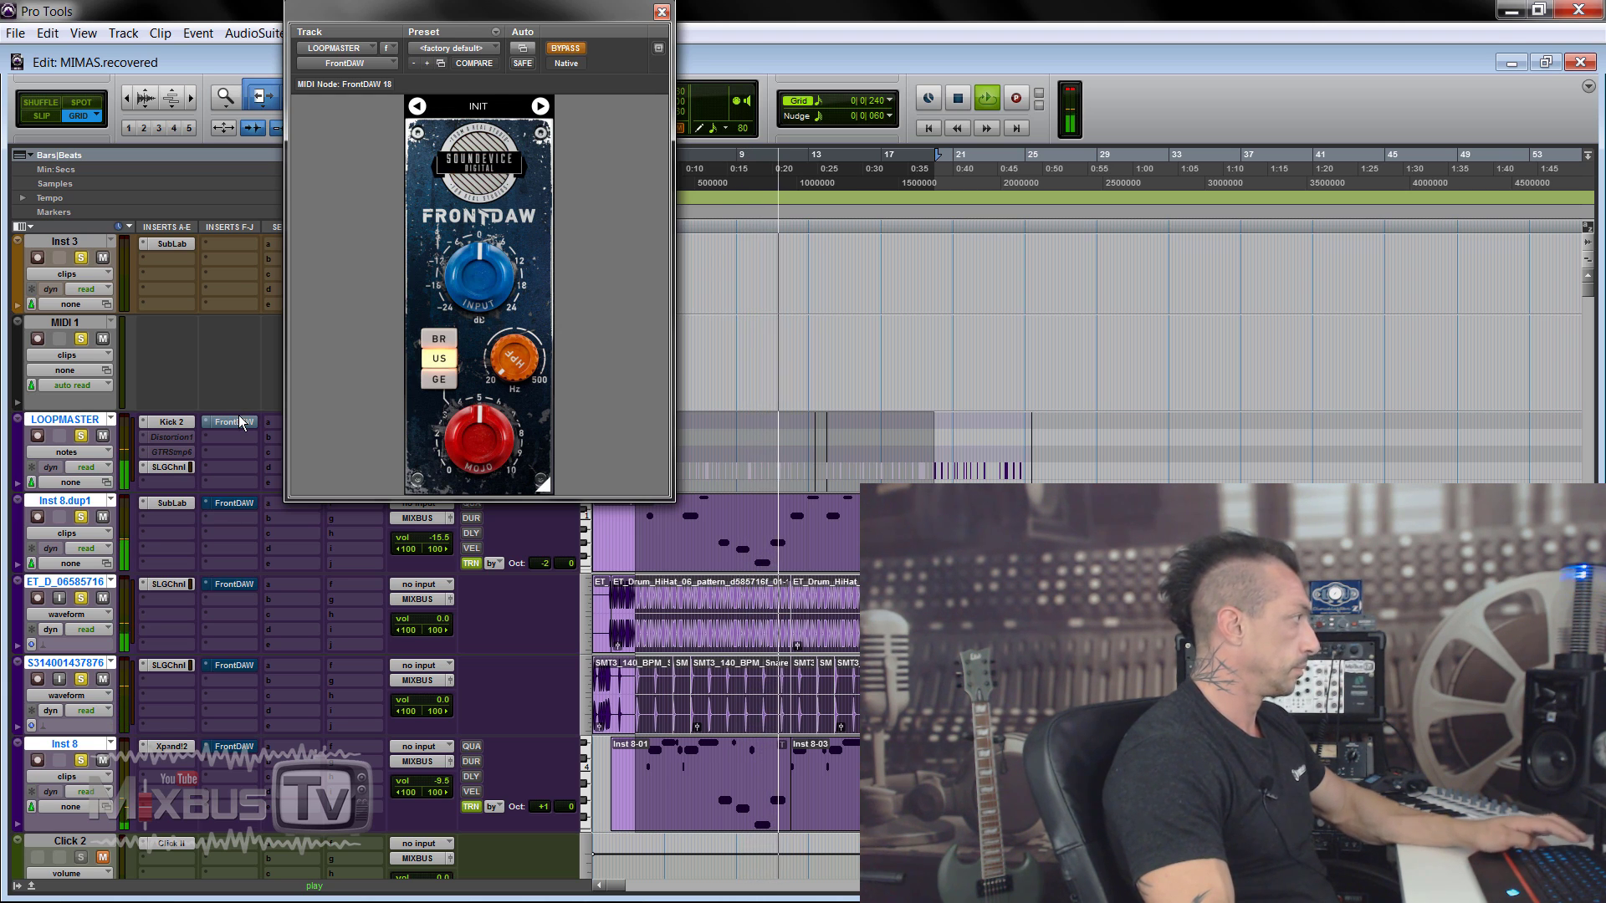
left_click(239, 414, "ctrl+shift")
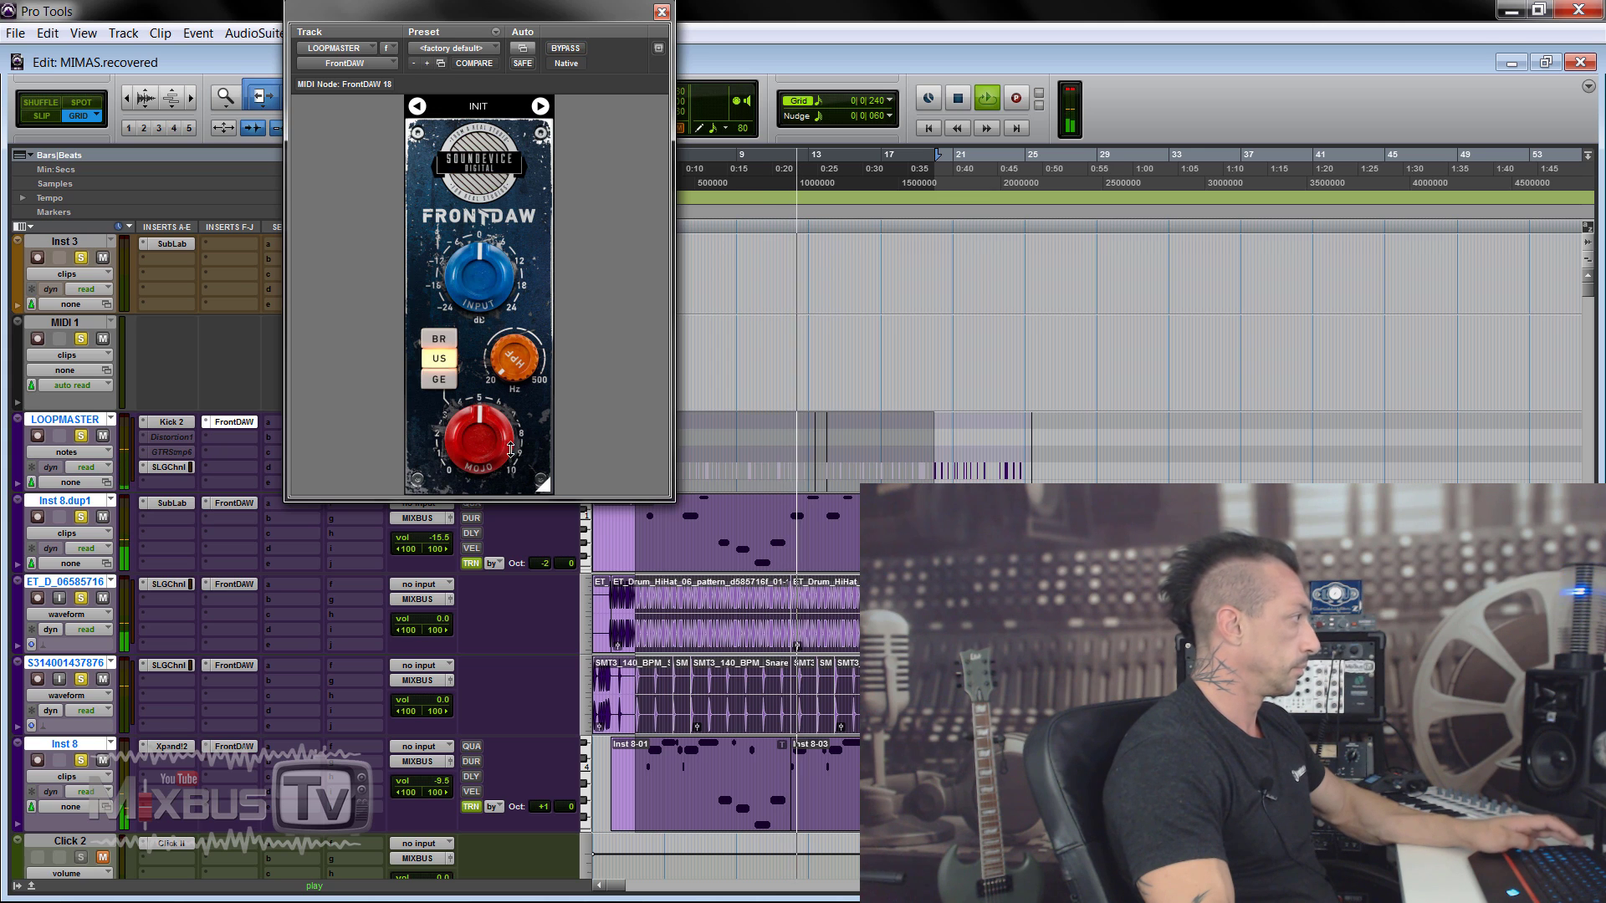
Step: Raise FrontDAW's MOJO close to maximum on the LOOPMASTER, Inst 8.dup1 and ET_D_HH hi-hat tracks
left_click_drag(511, 449, 510, 414)
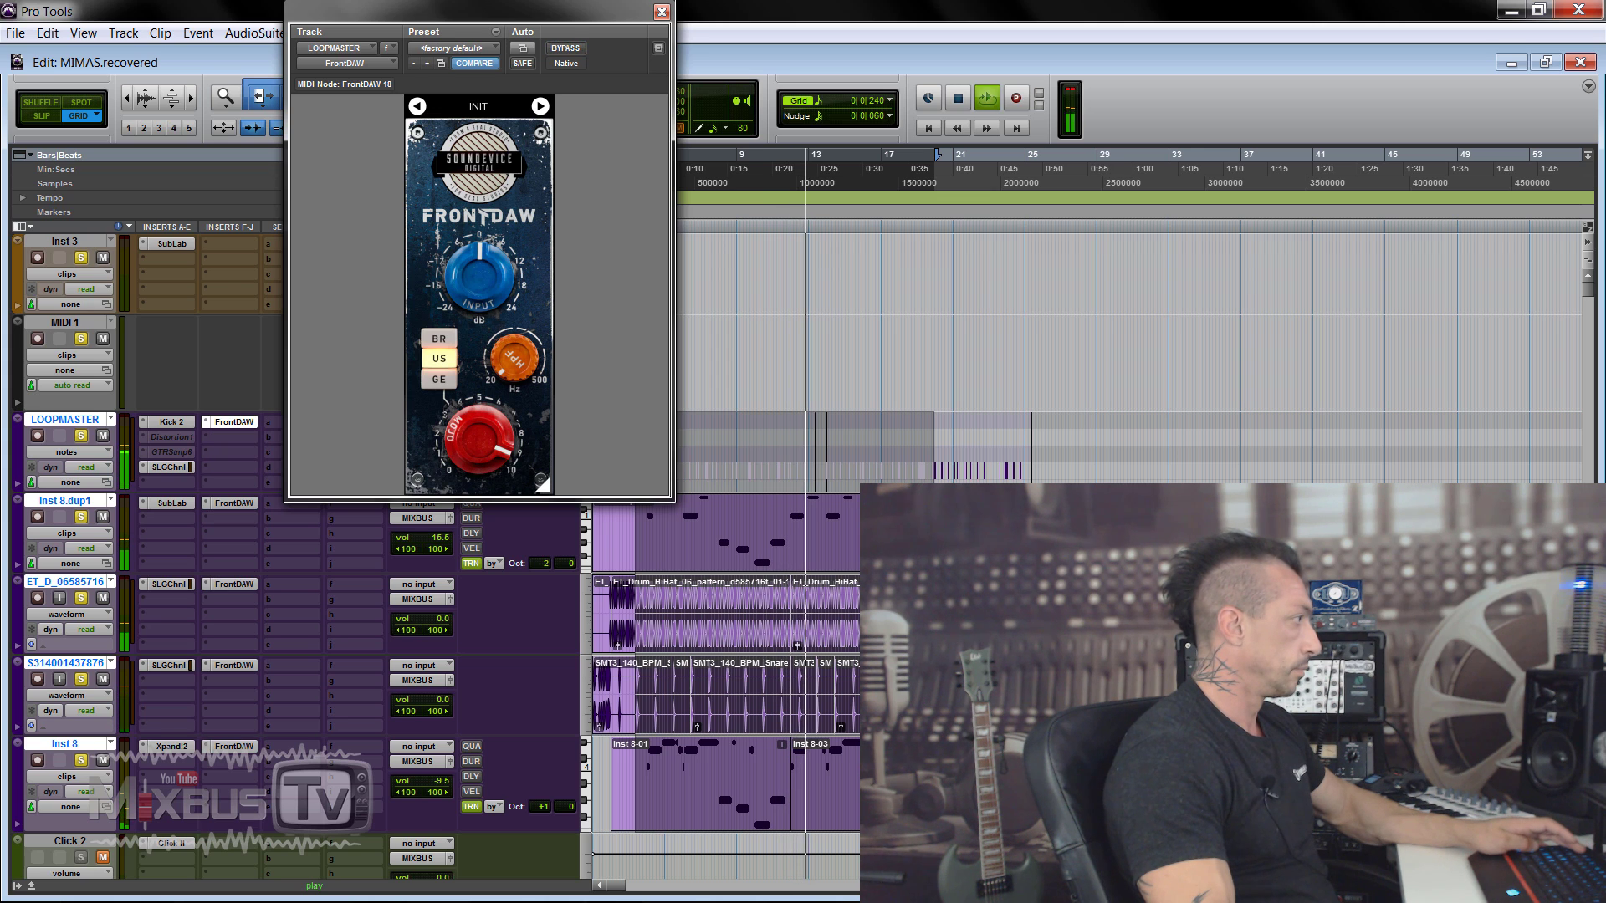
left_click(251, 505)
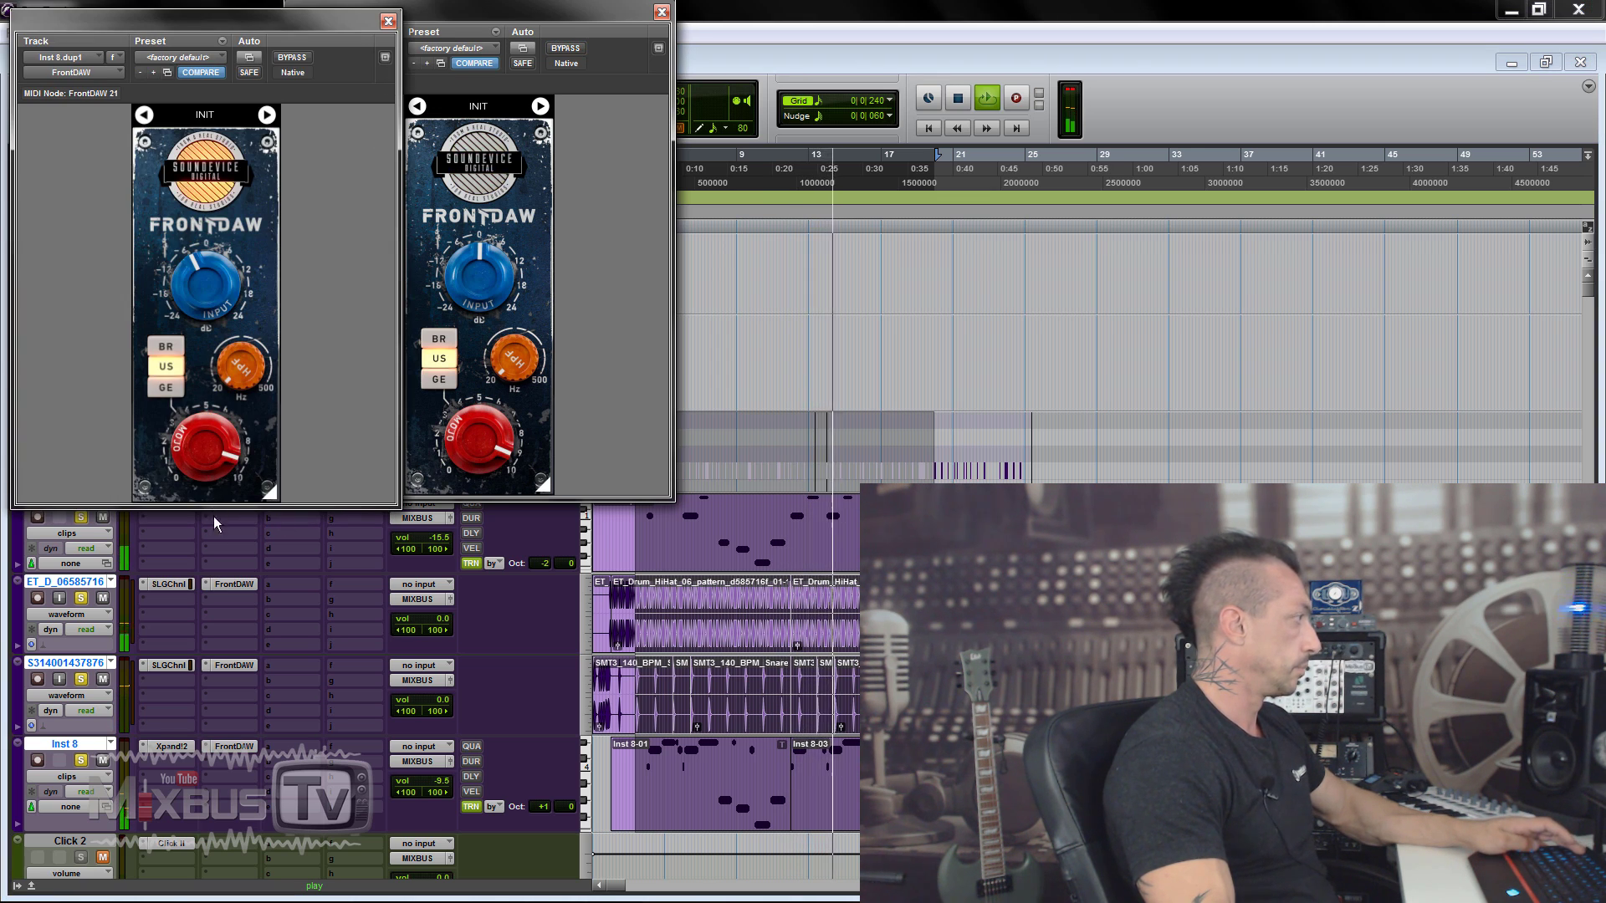
left_click(233, 584)
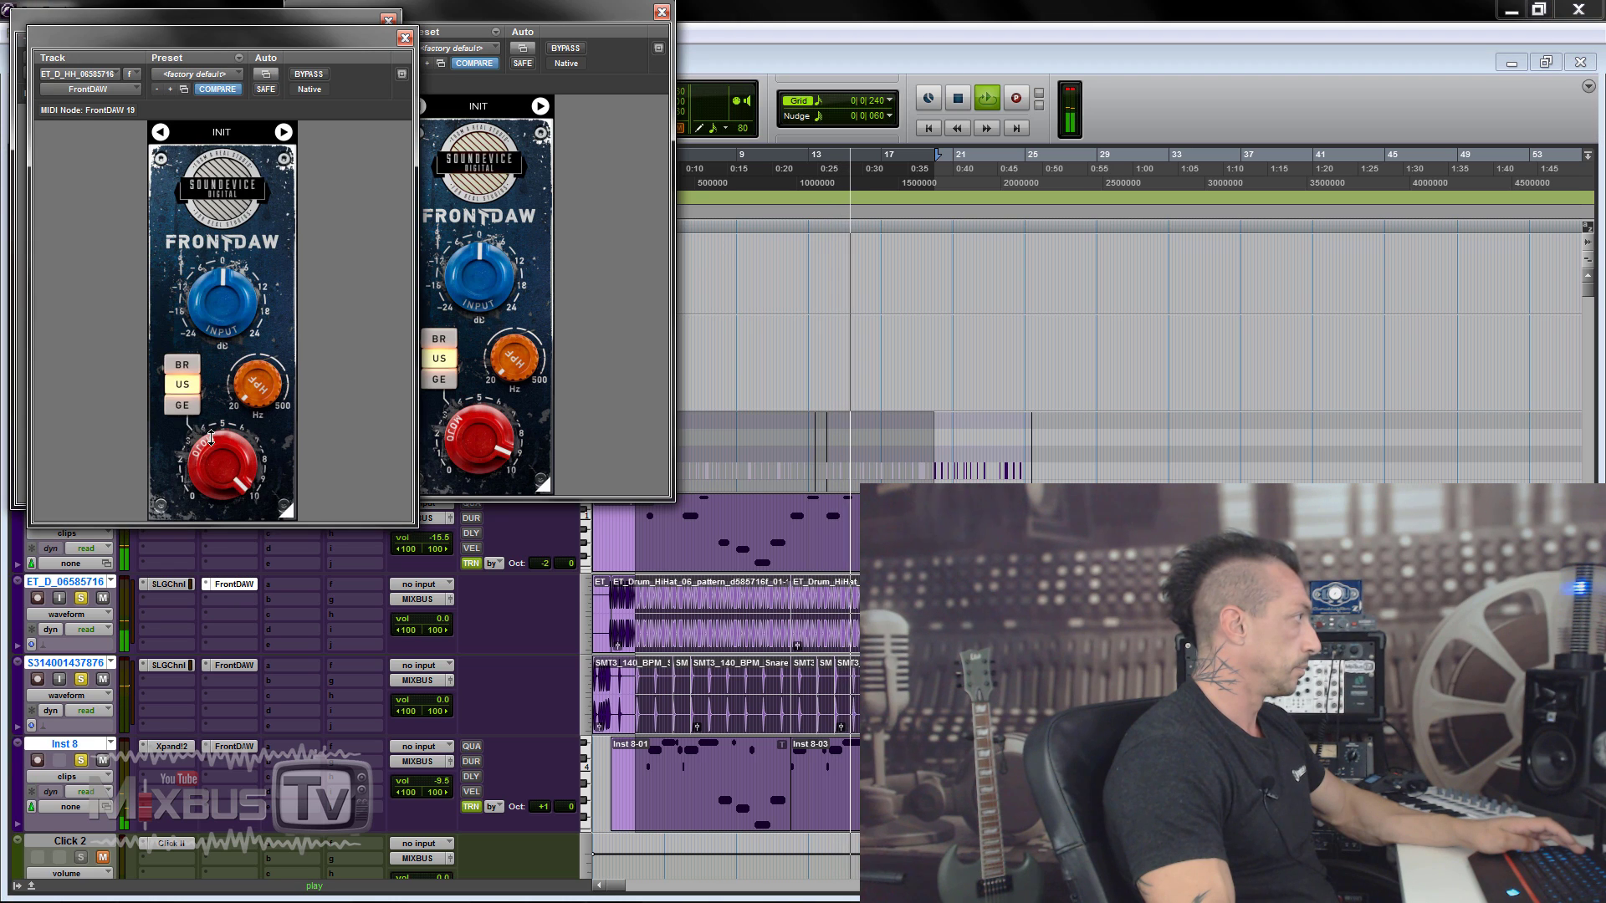
key("ctrl+w")
key("ctrl+w")
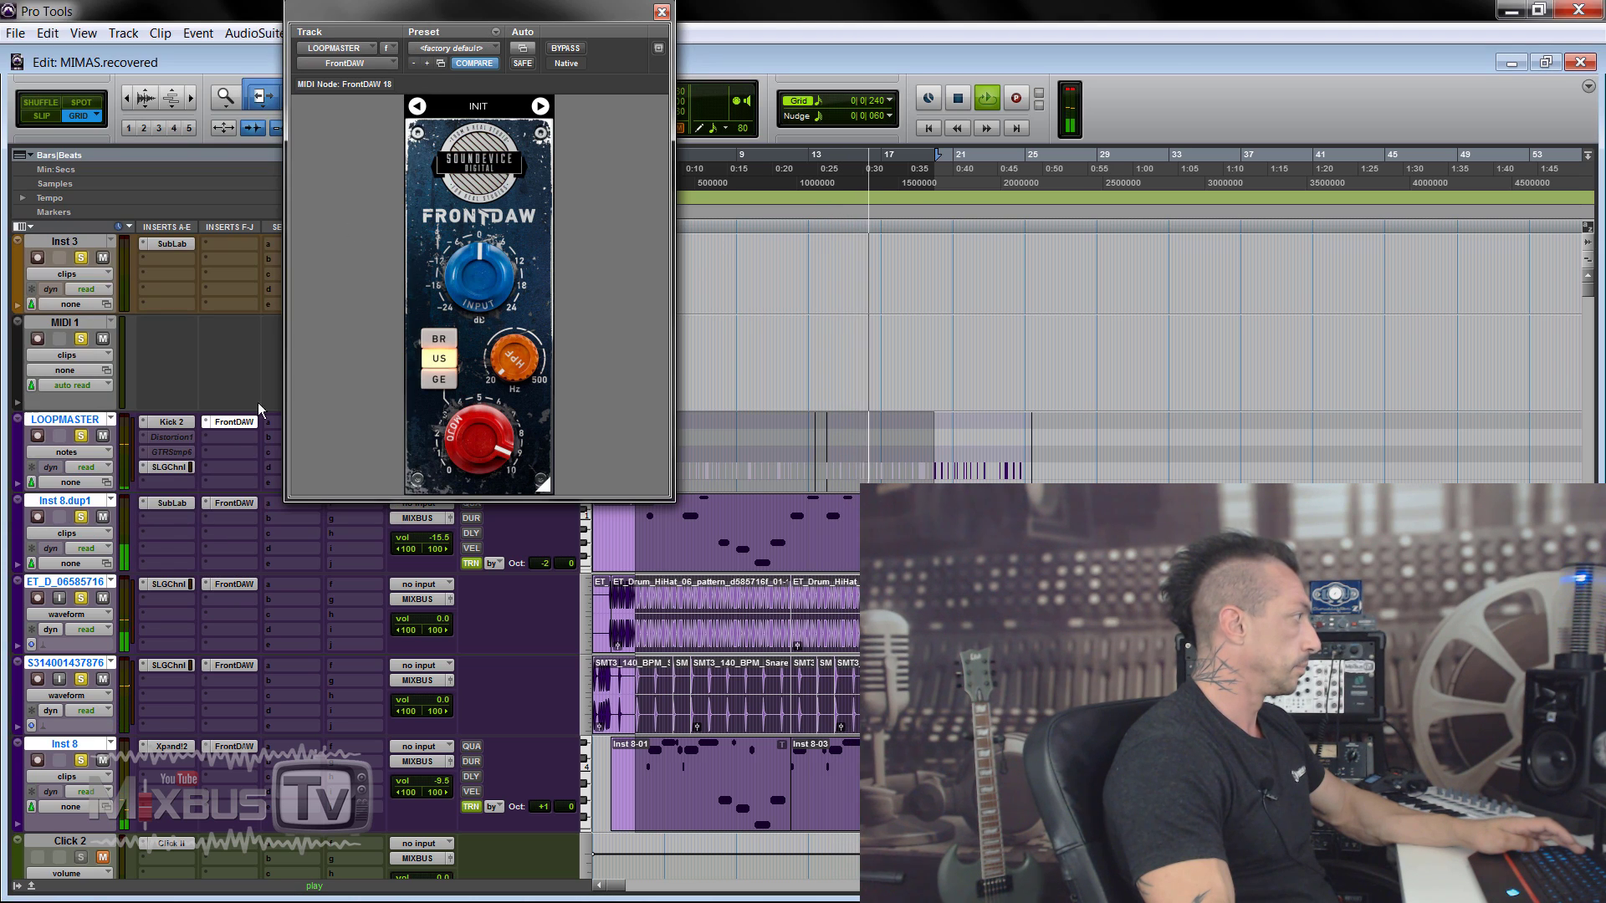
Step: Raise FrontDAW's MOJO close to maximum on the SMT3 snare and Inst 8 tracks
left_click(224, 668)
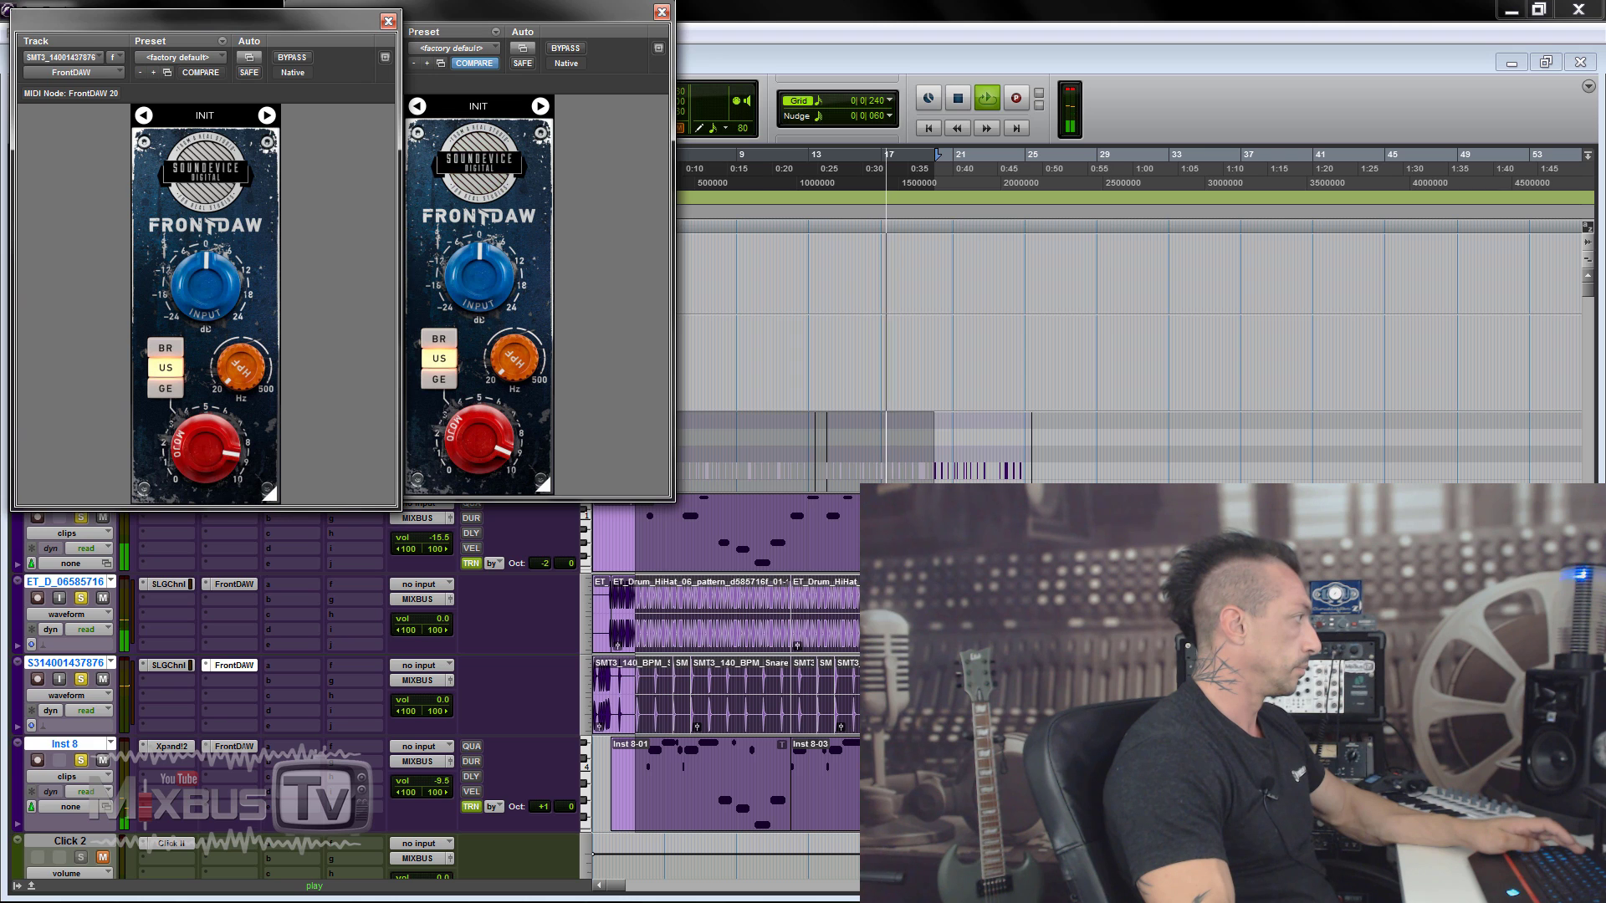
left_click(233, 745)
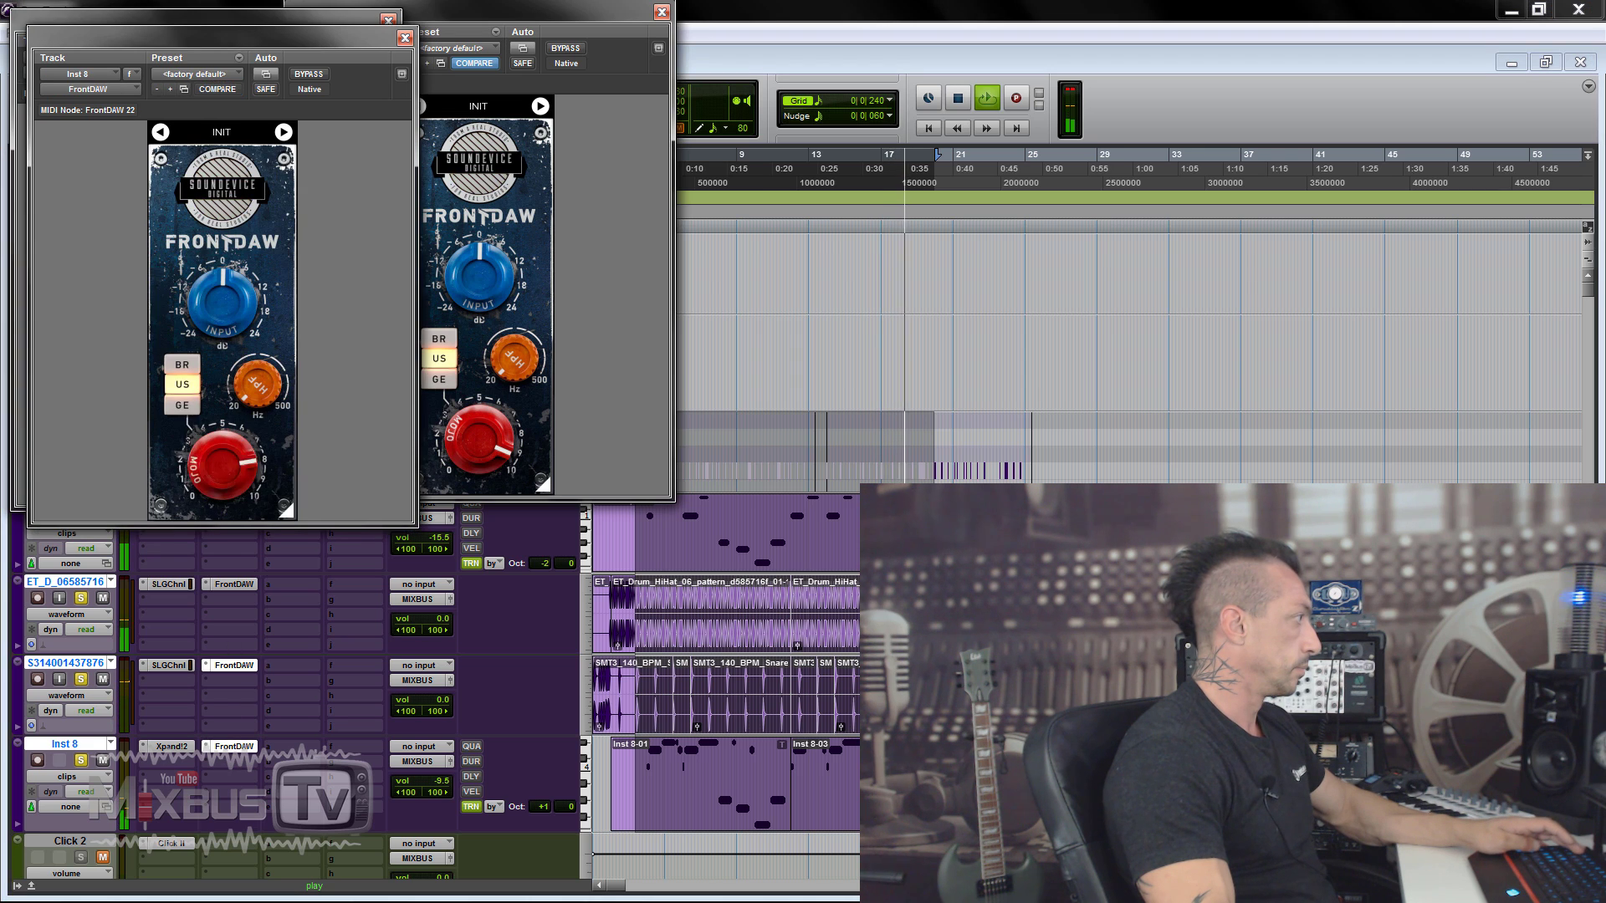
key("ctrl+w")
key("ctrl+w")
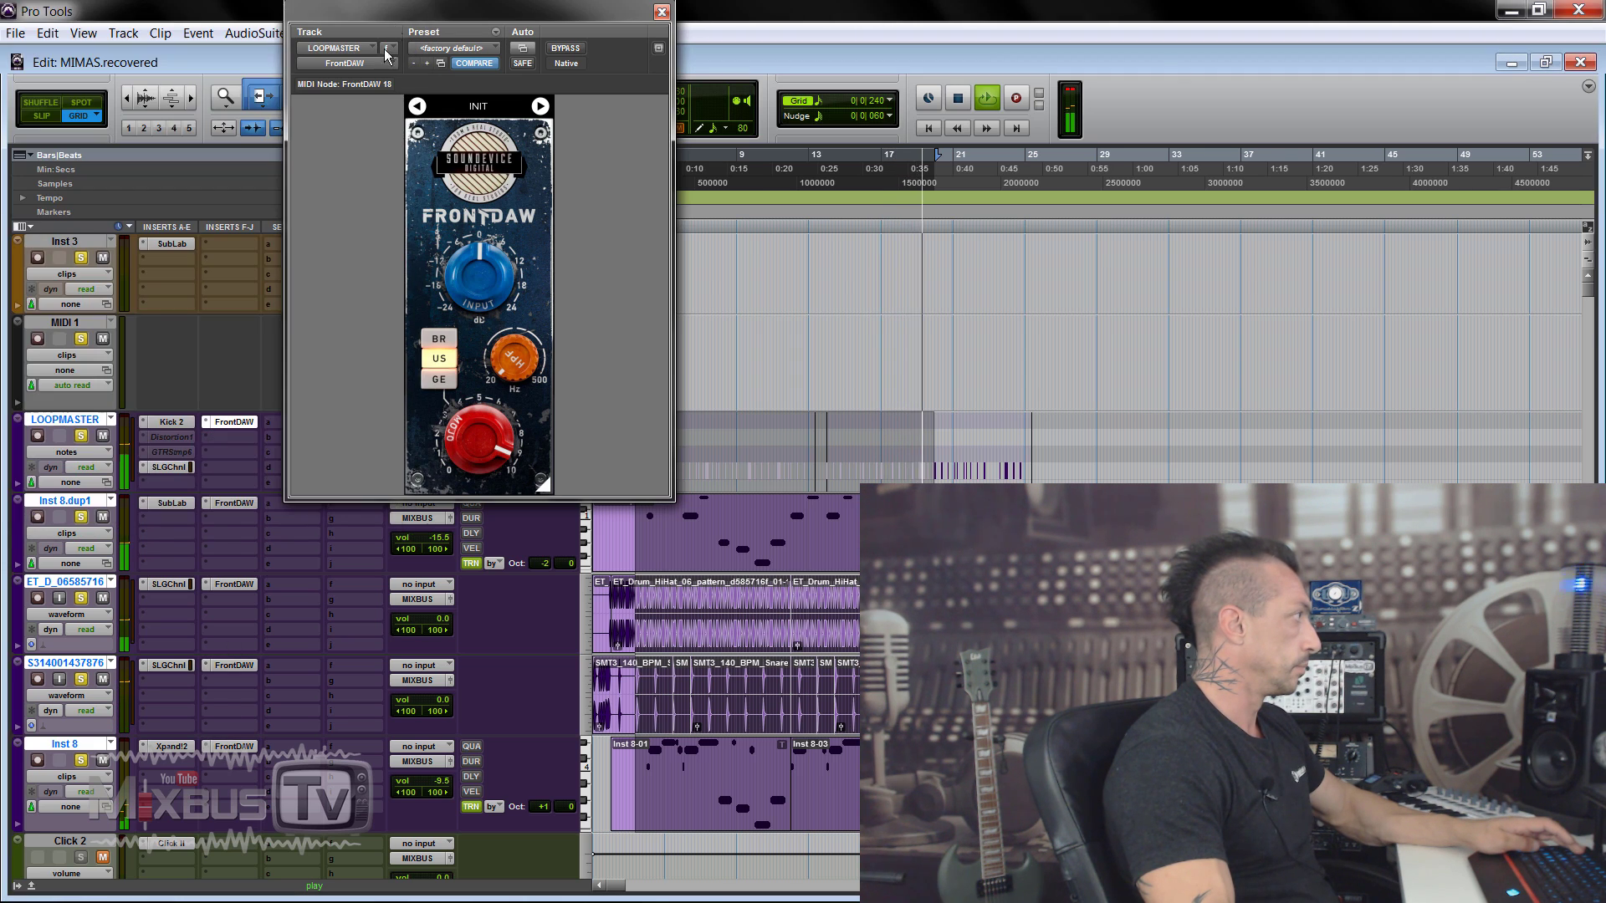
Step: Audition the raised MOJO settings by bypassing and re-enabling FrontDAW on all selected tracks, and stop playback
key("shift+3")
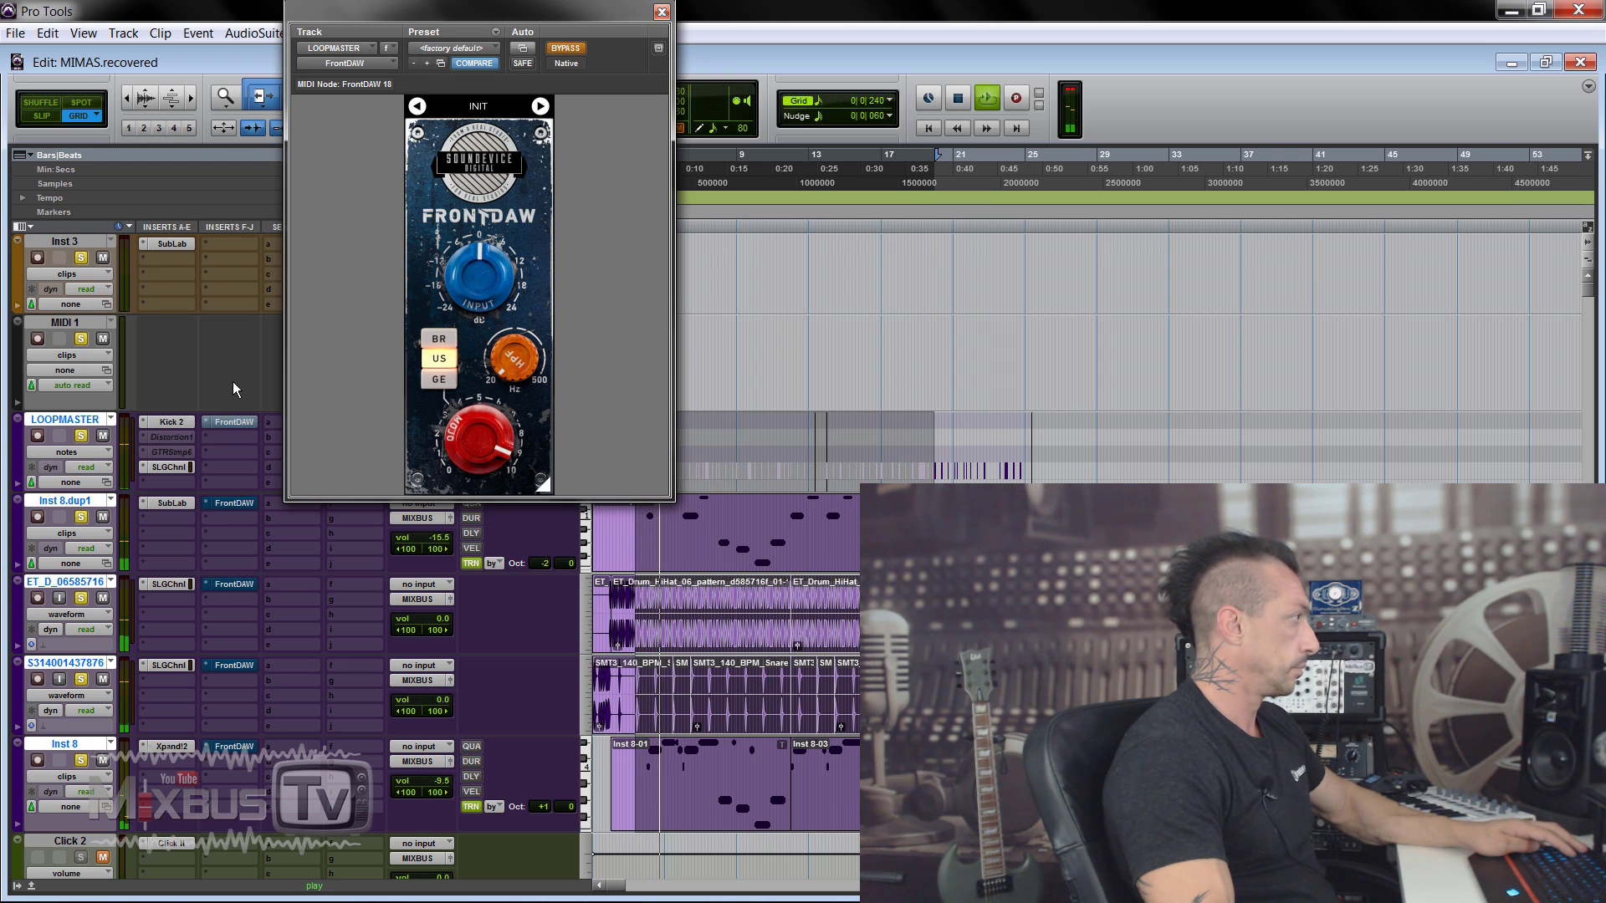
key("shift+3")
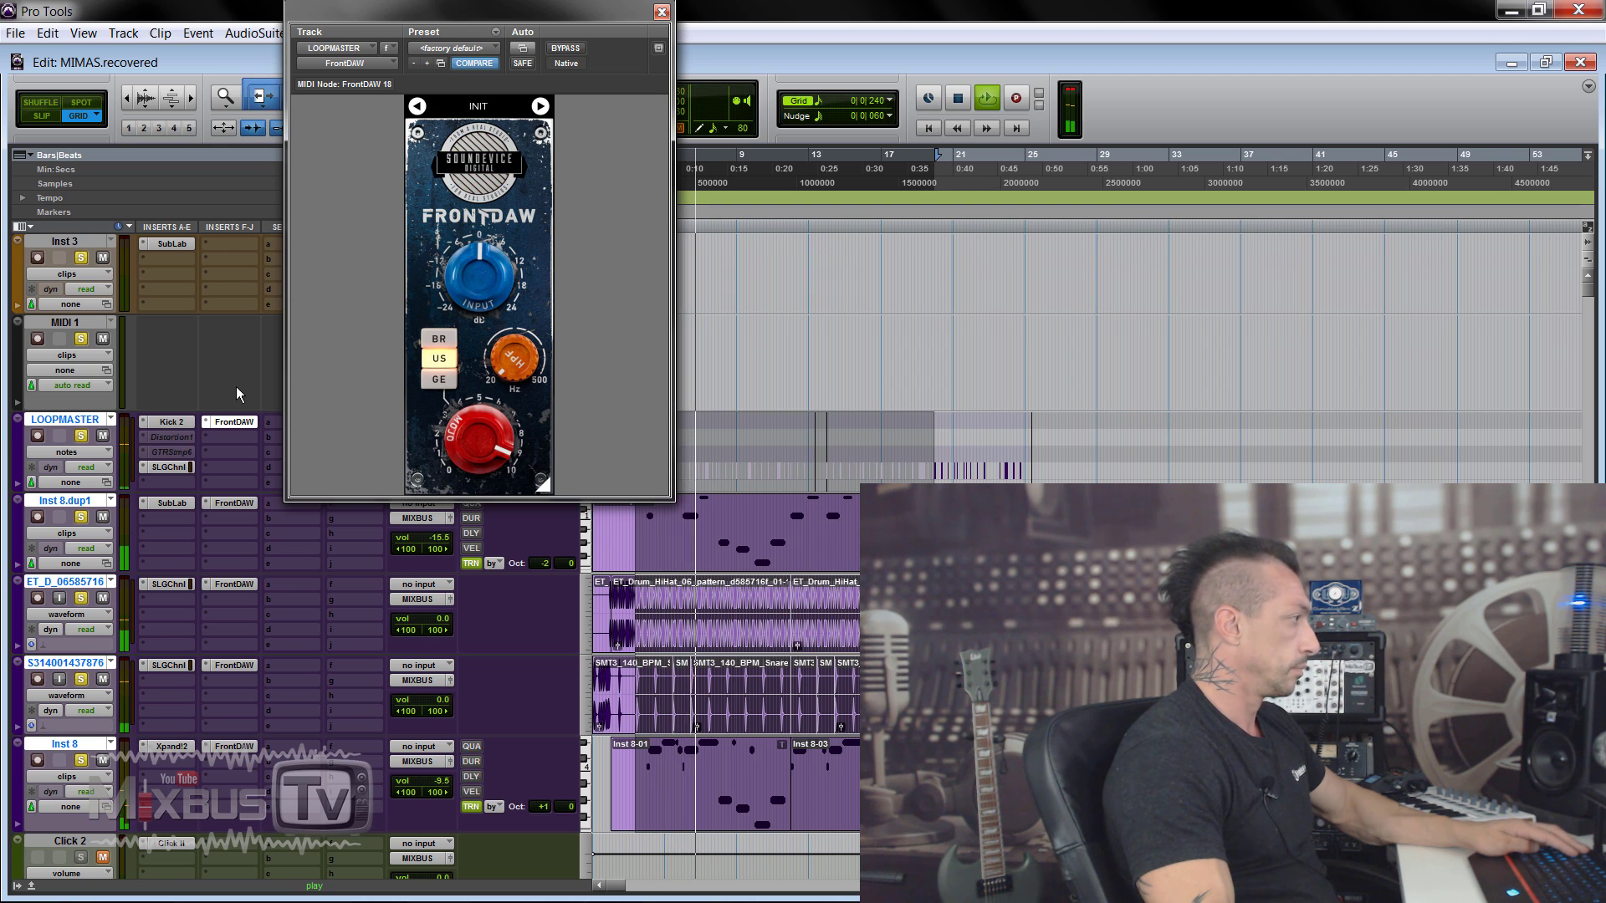
key("shift+3")
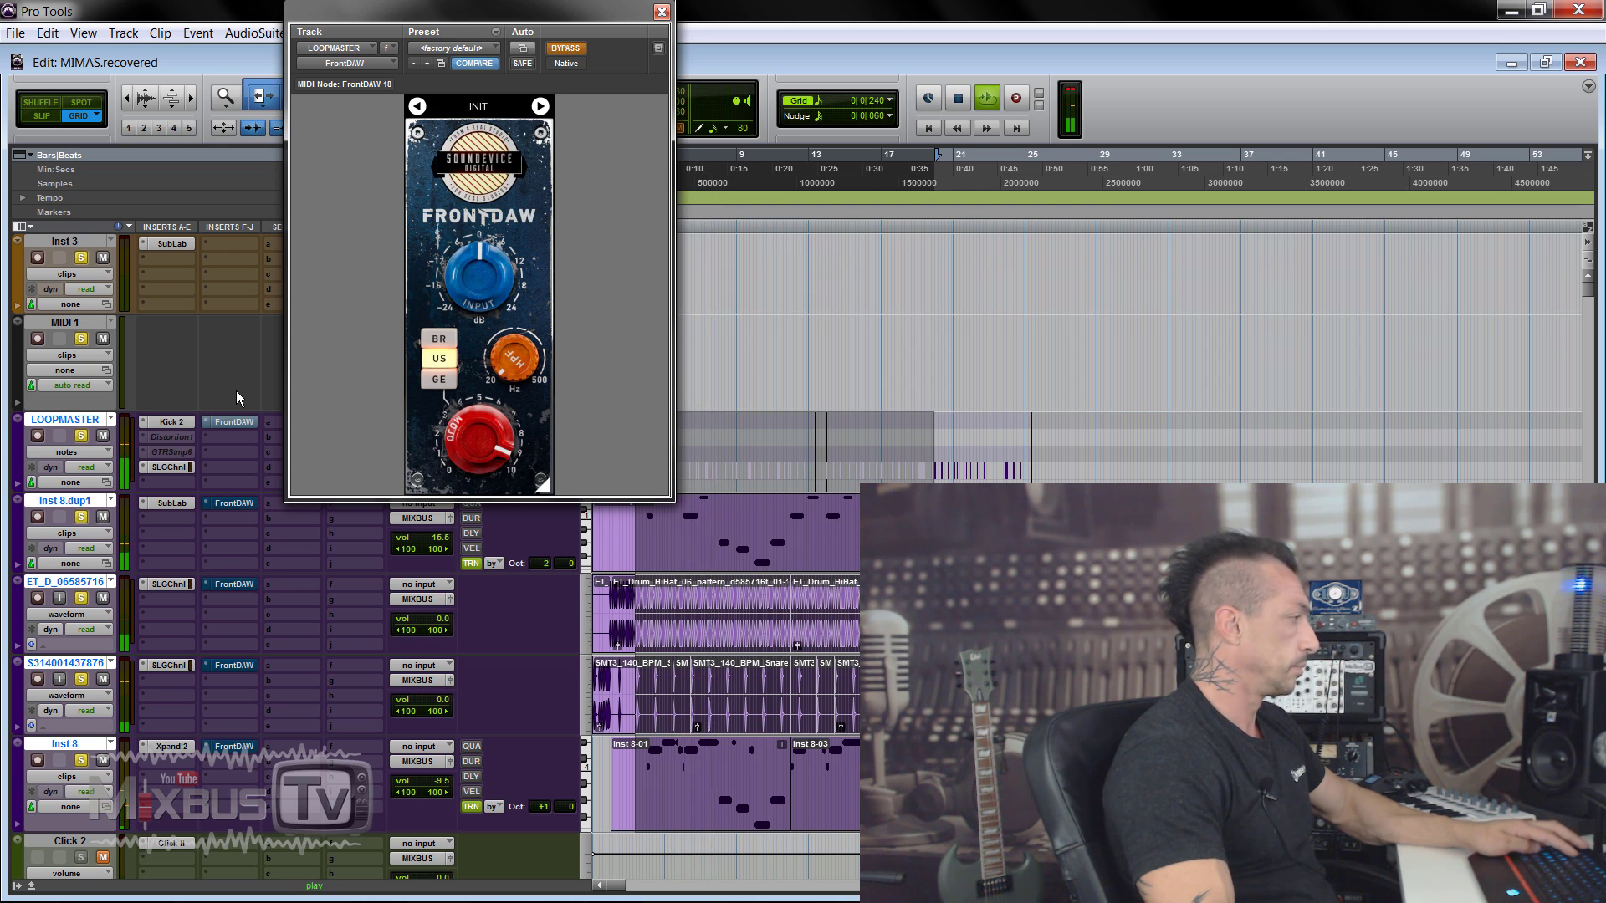
key("shift+3")
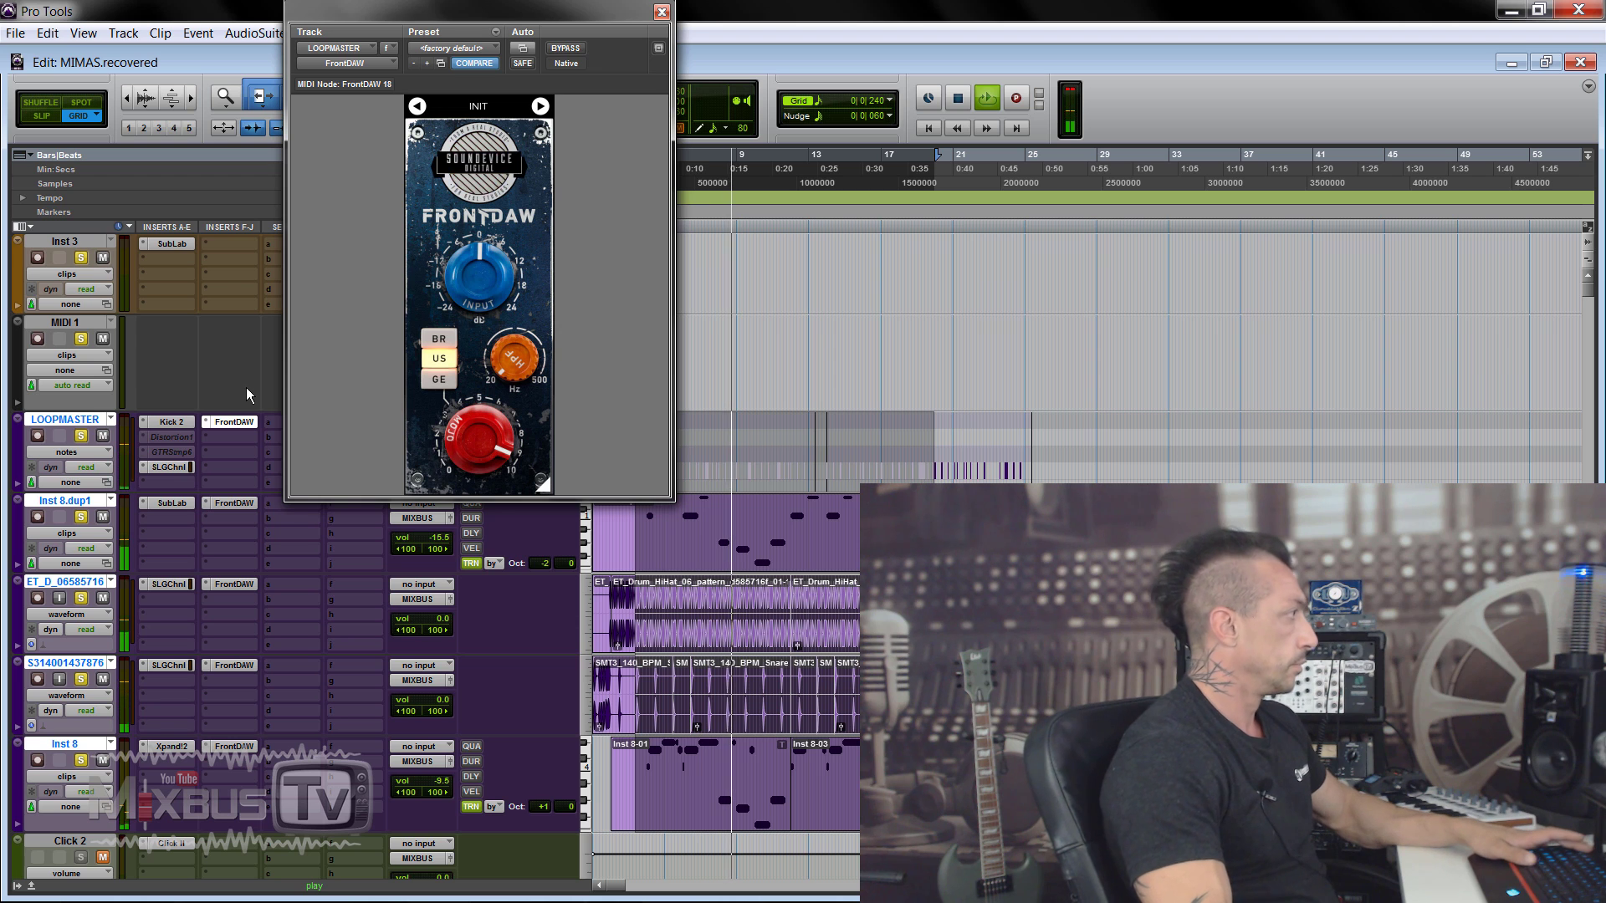
key("space")
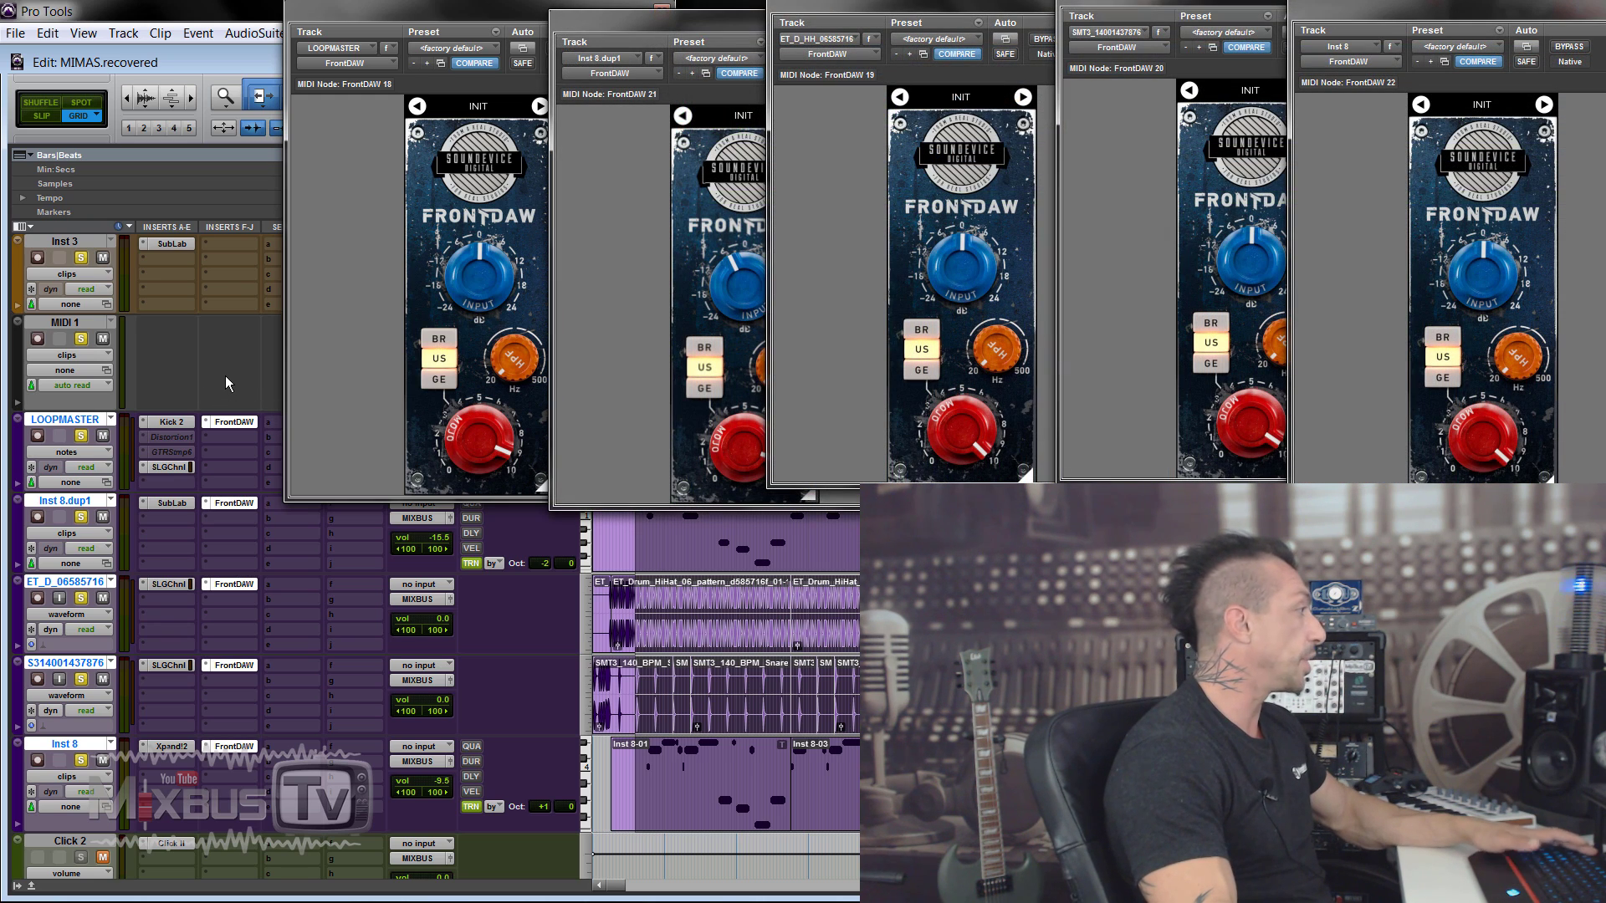
Step: Set all five FrontDAW instances to BR mode during playback and compare them bypassed and active
key("space")
left_click(705, 347)
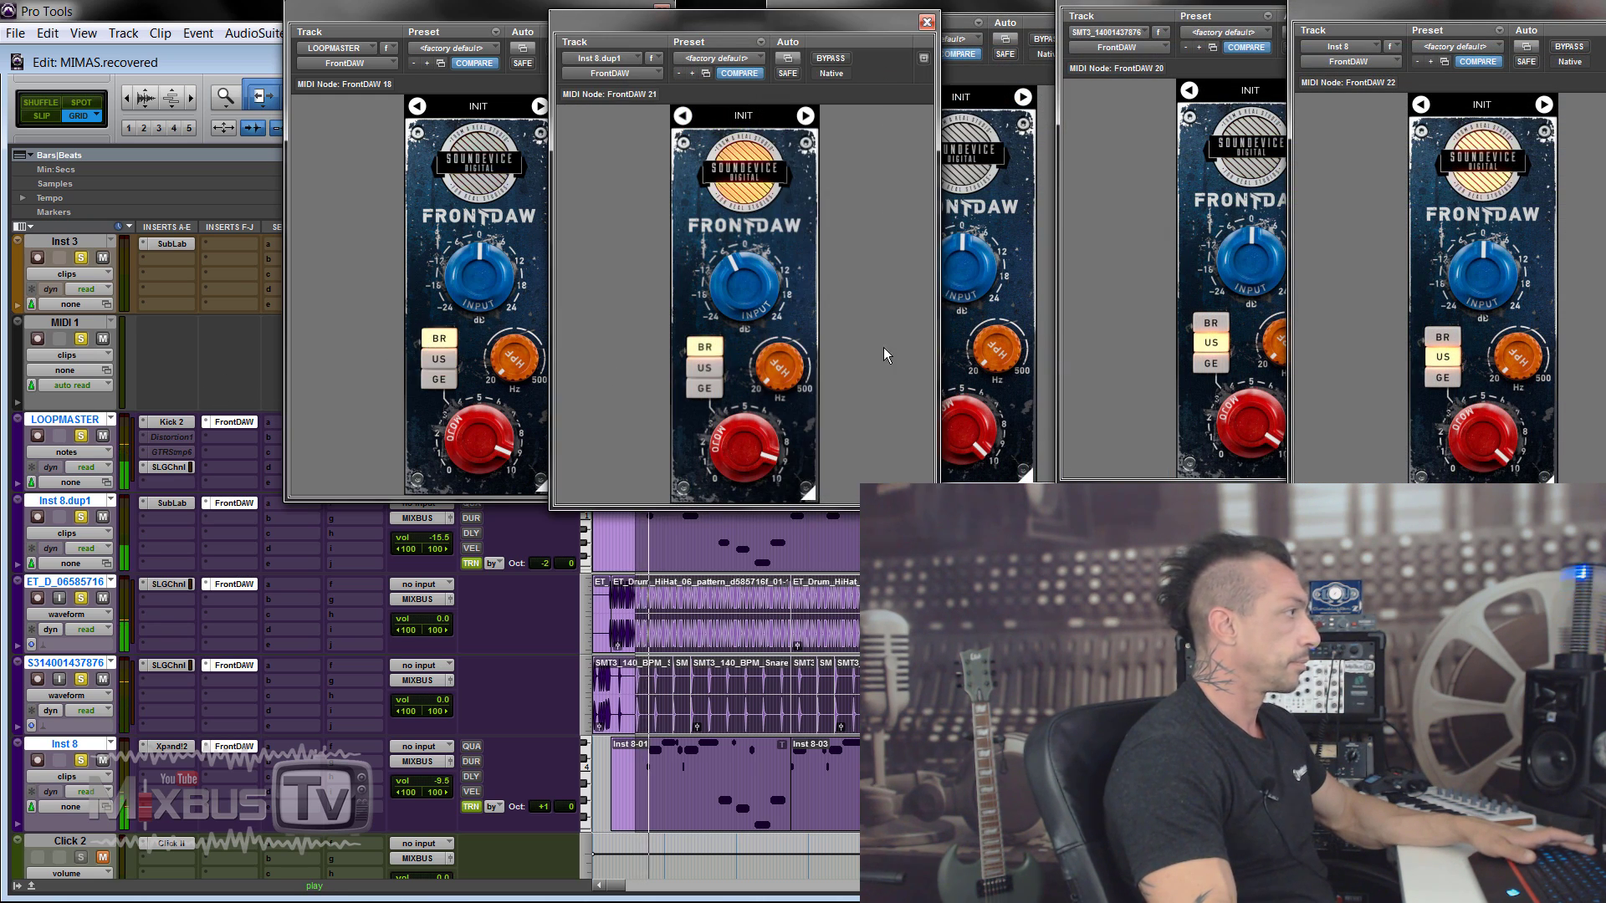
left_click(991, 75)
left_click(921, 329)
left_click(1226, 322)
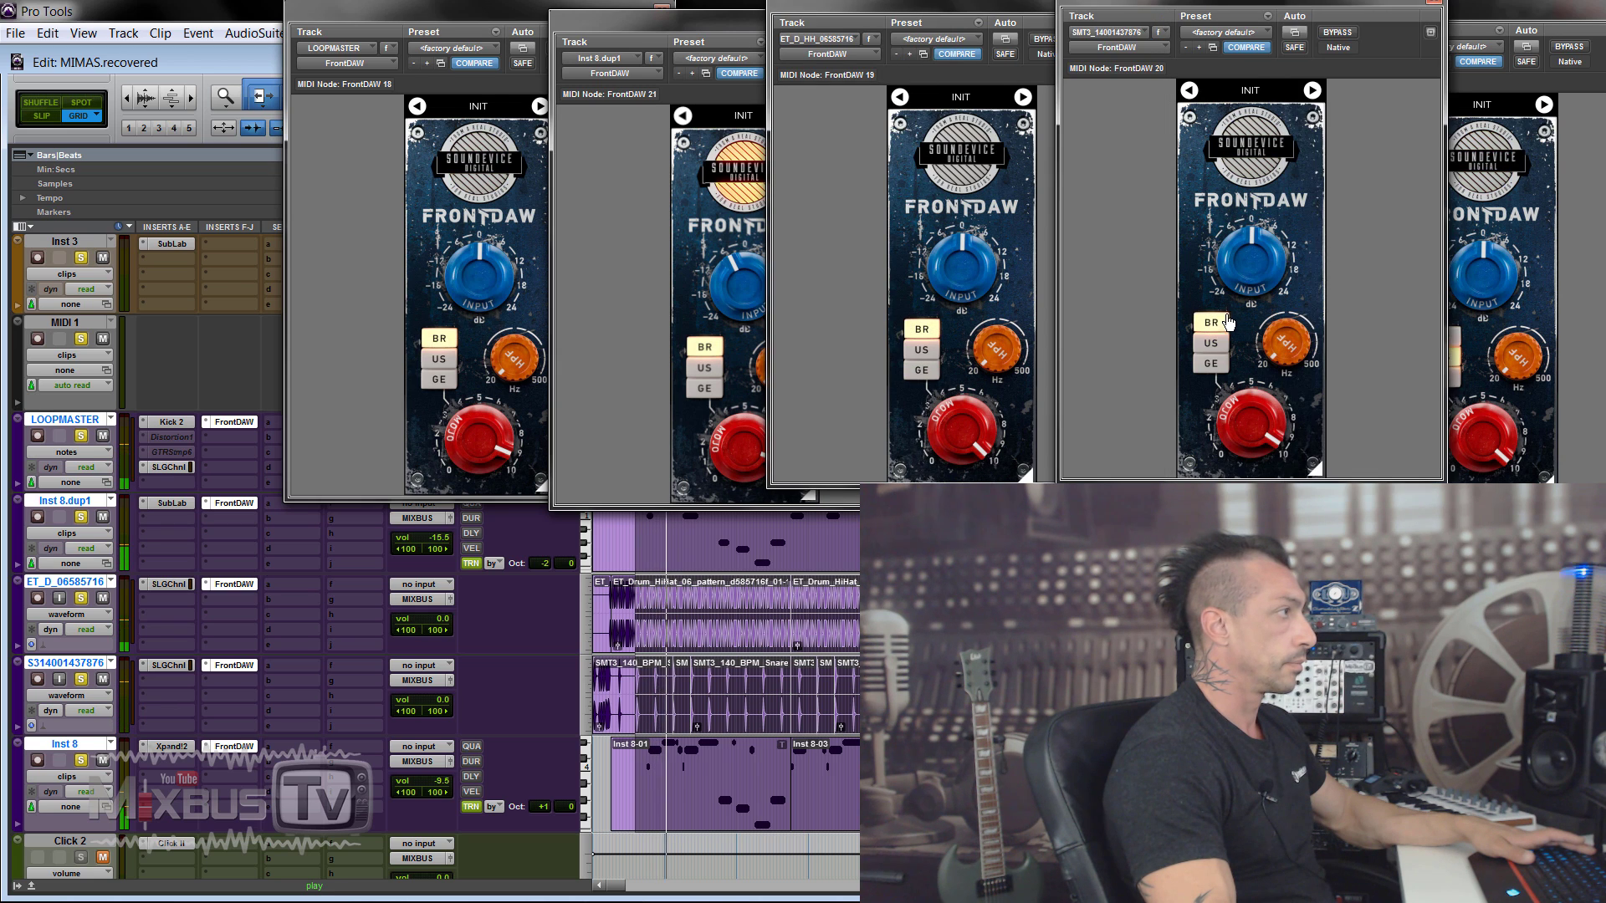
left_click(1505, 82)
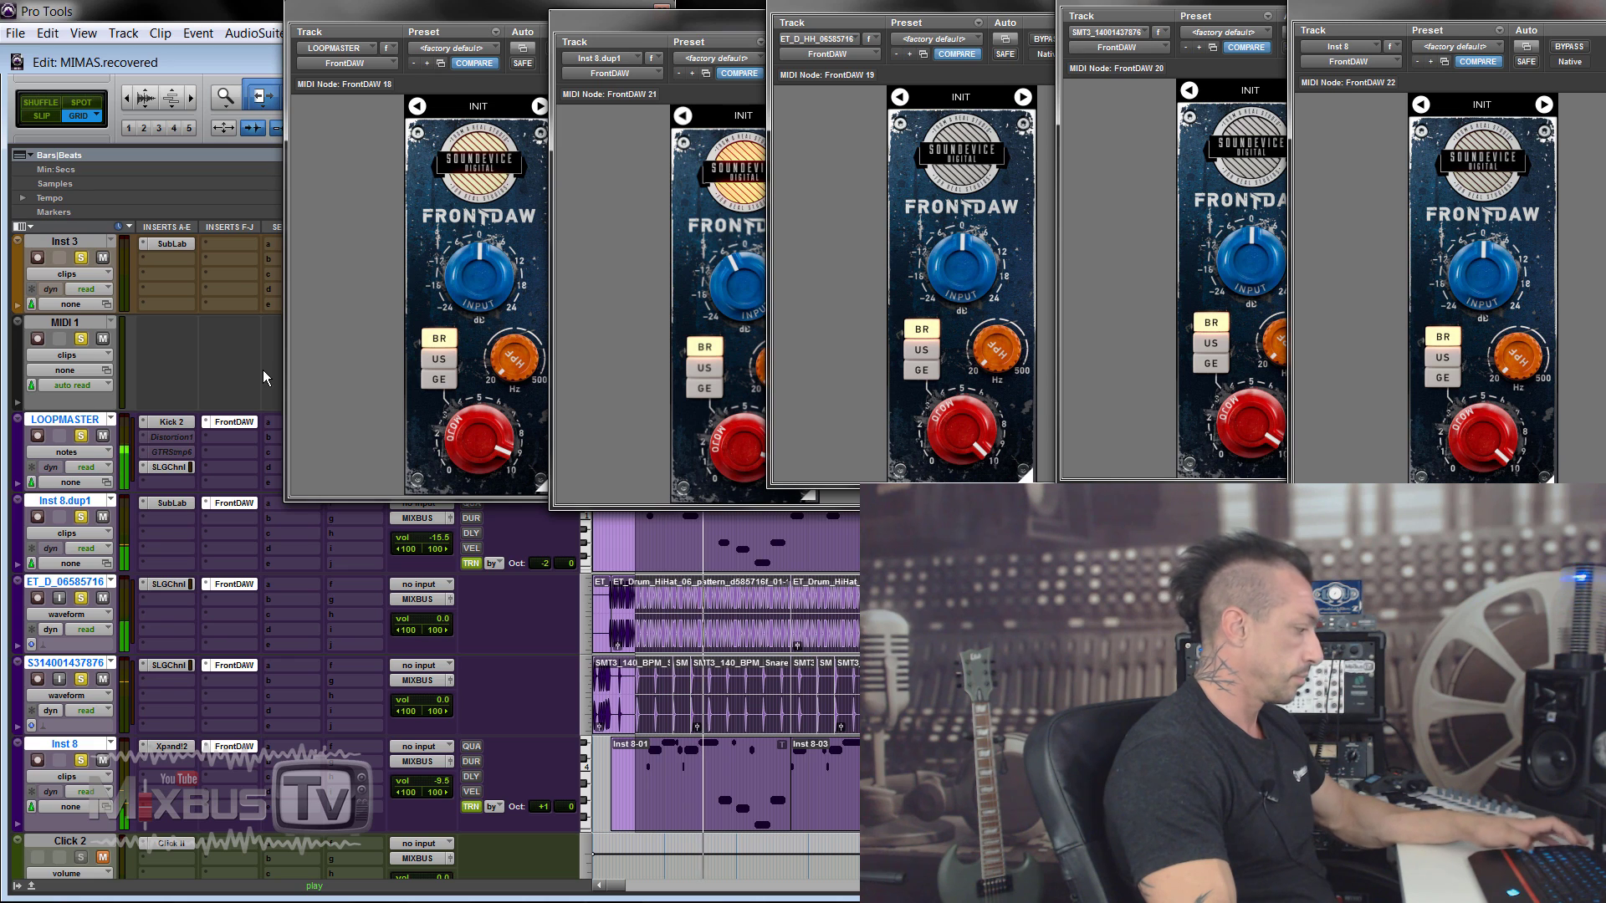
key("shift+3")
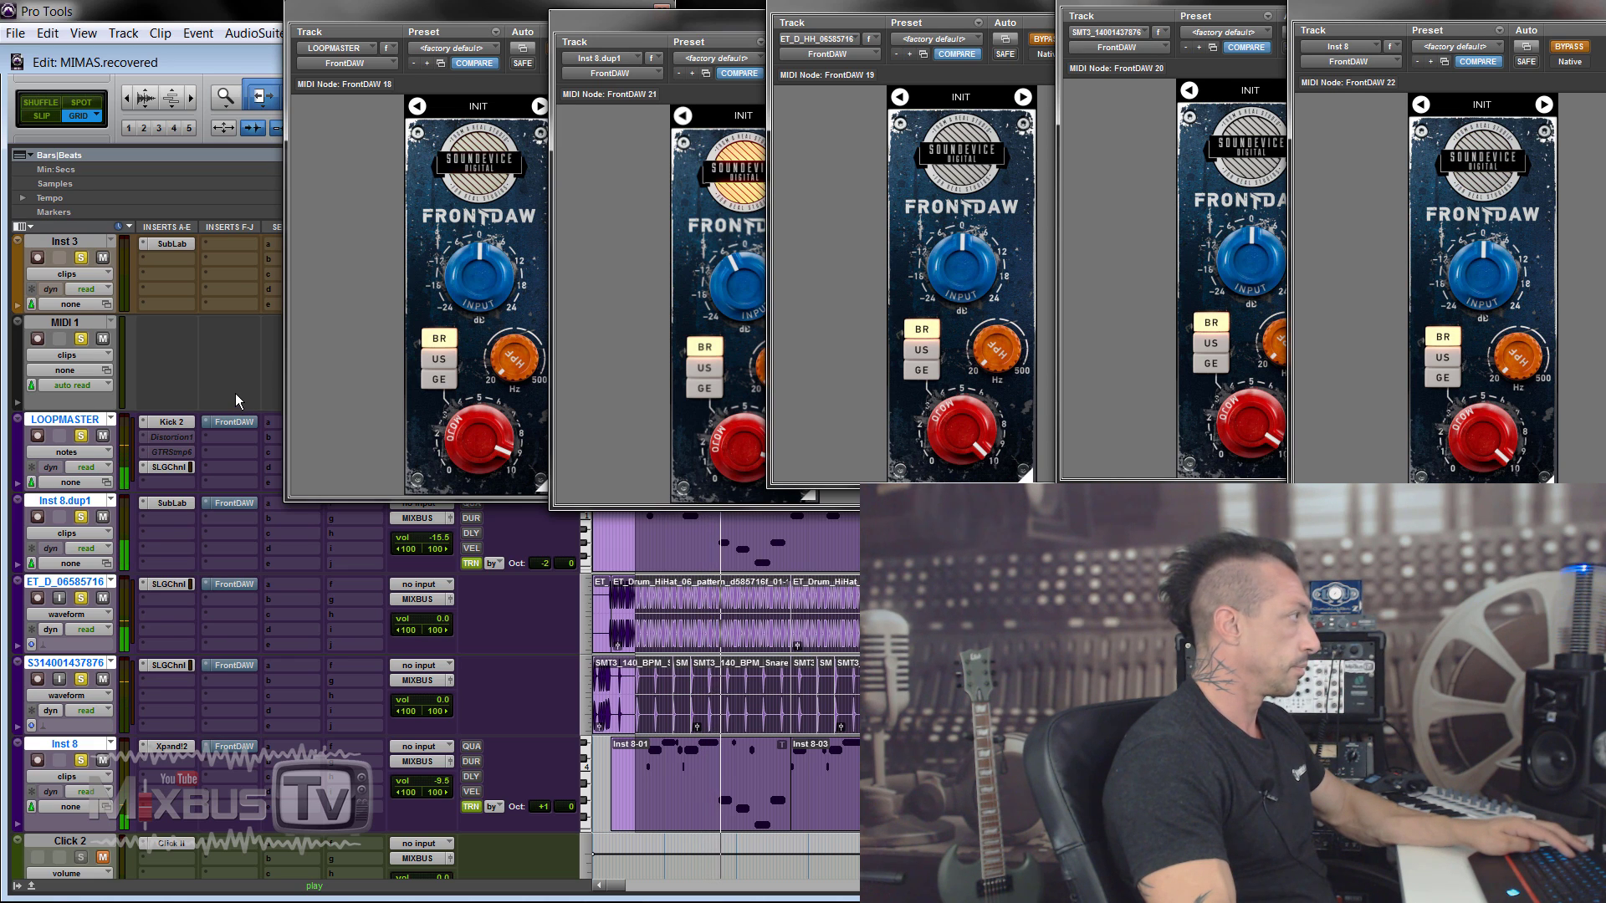
key("shift+3")
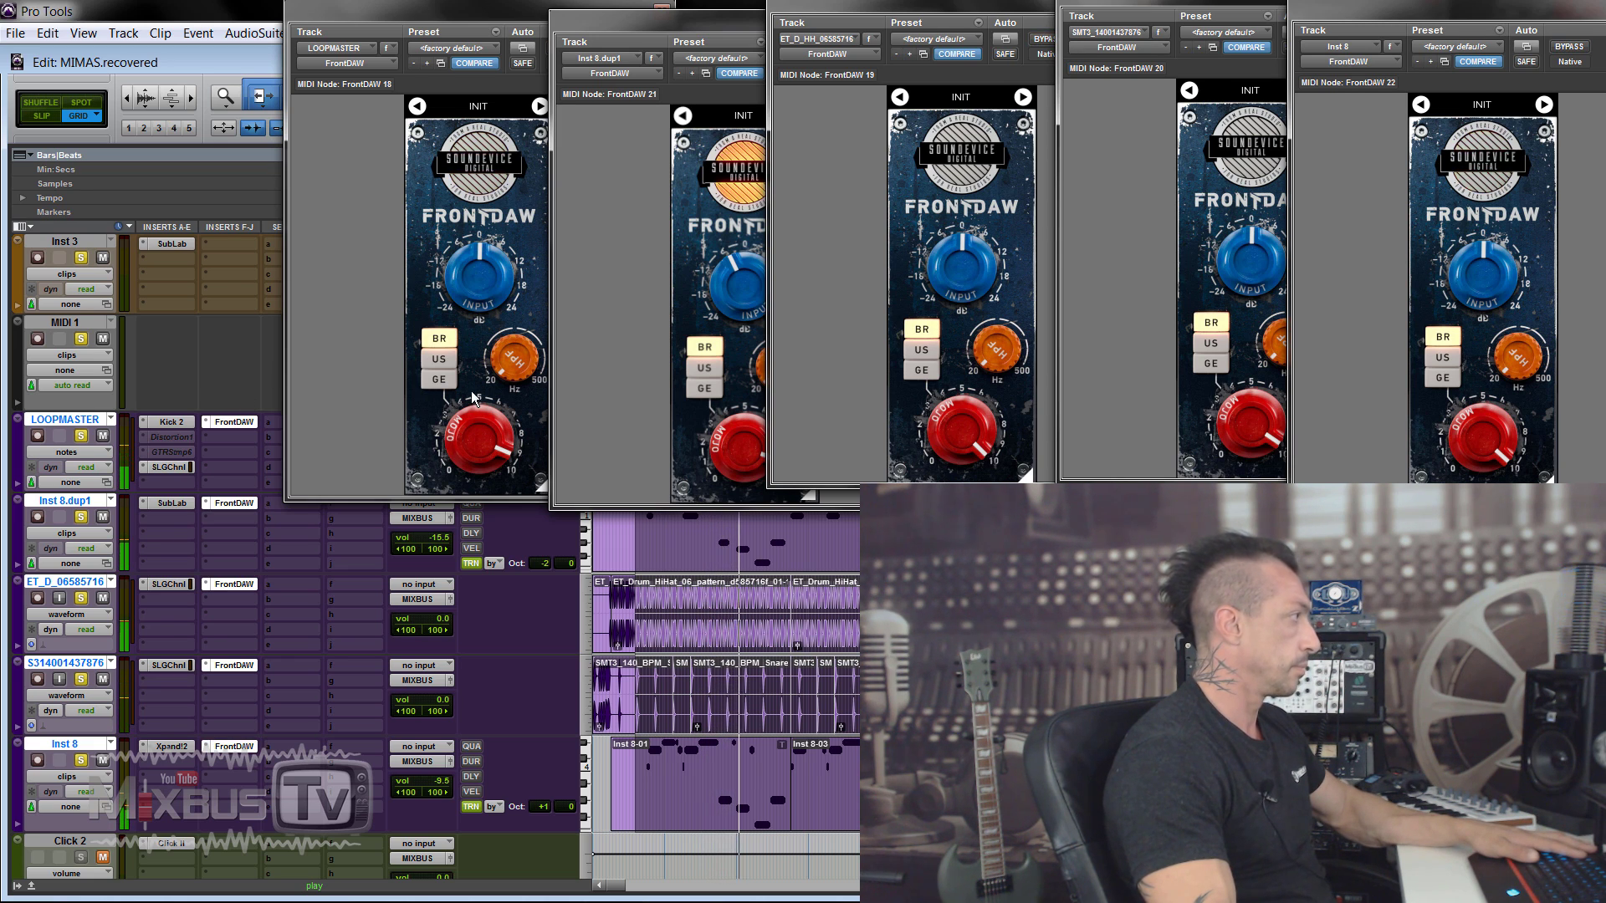
Step: Set all five FrontDAW instances to GE mode and compare the mix with them bypassed and active
left_click(439, 378)
left_click(704, 387)
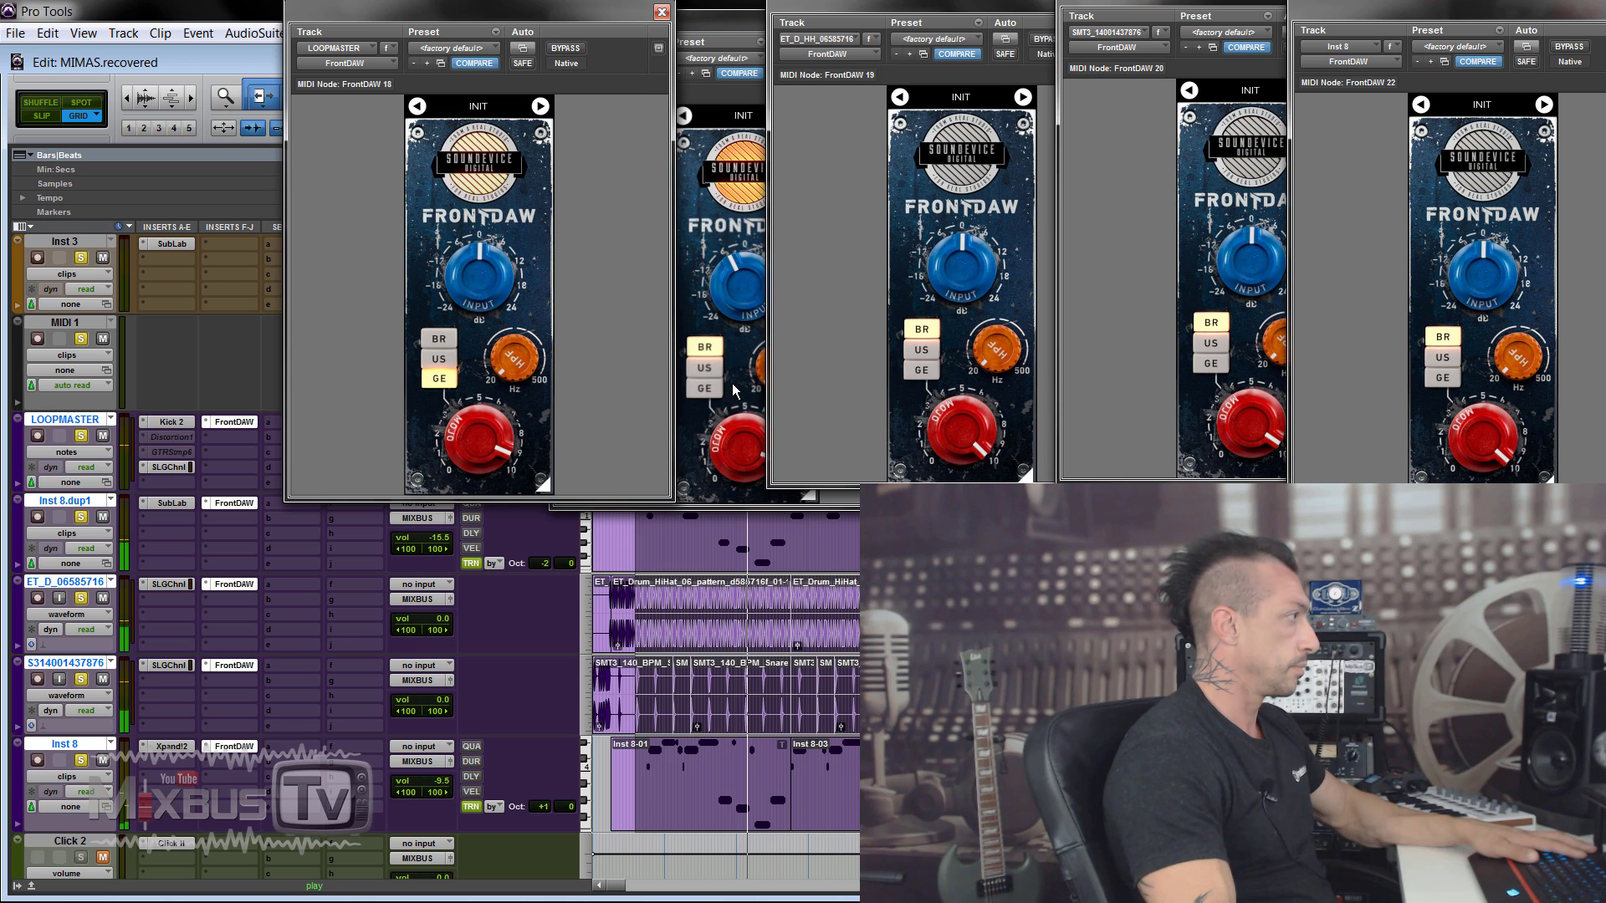
left_click(959, 380)
left_click(921, 369)
left_click(1212, 364)
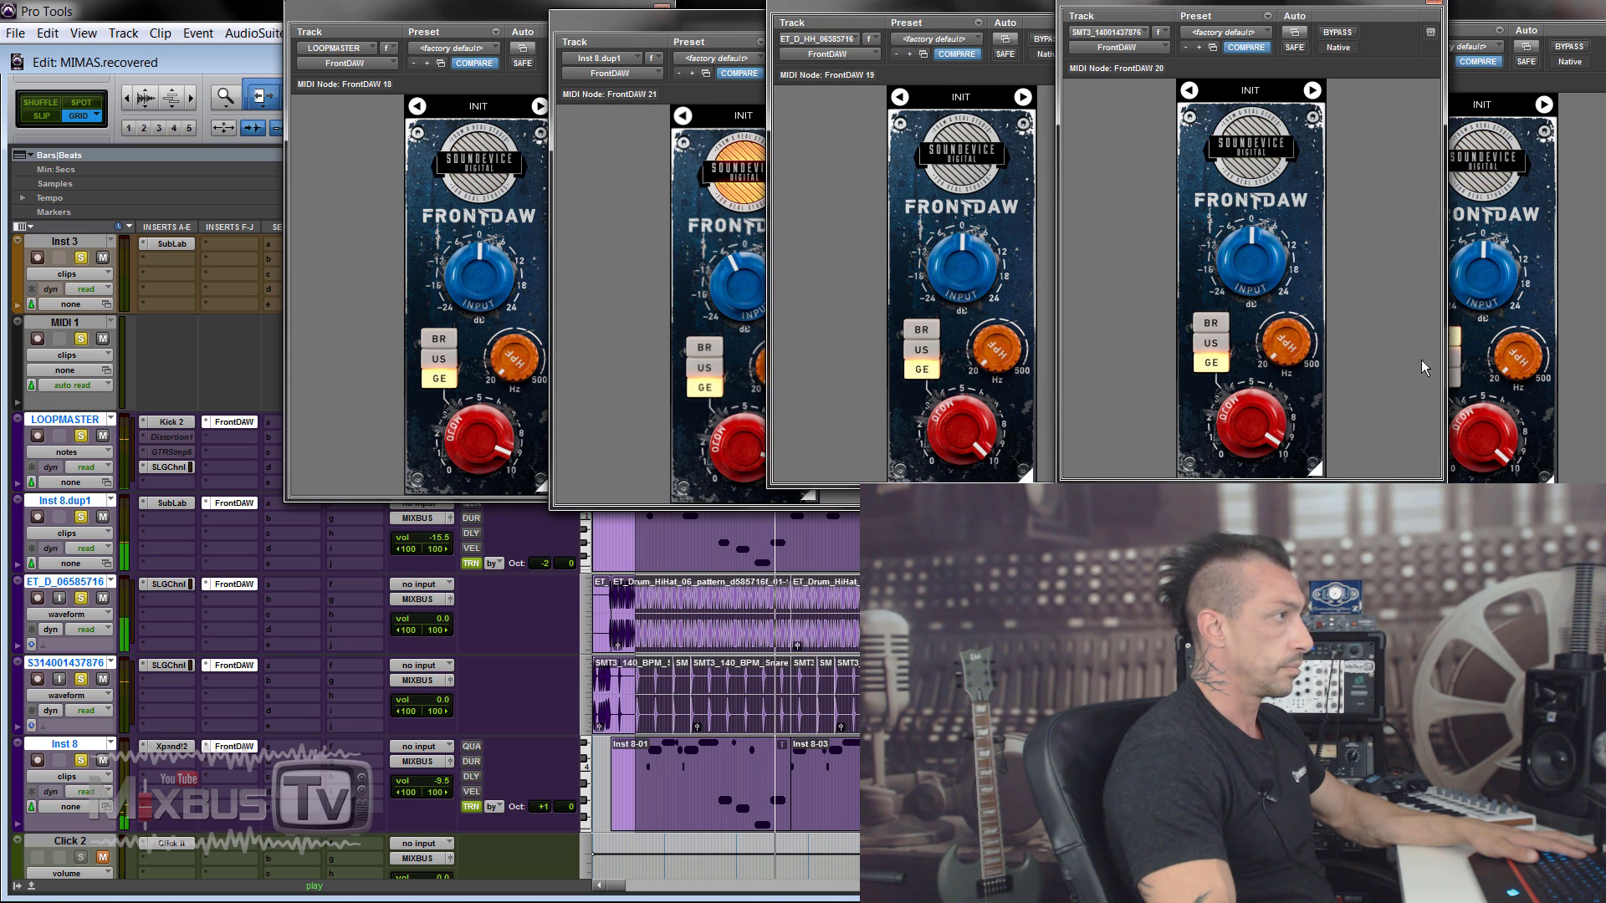
left_click(1442, 377)
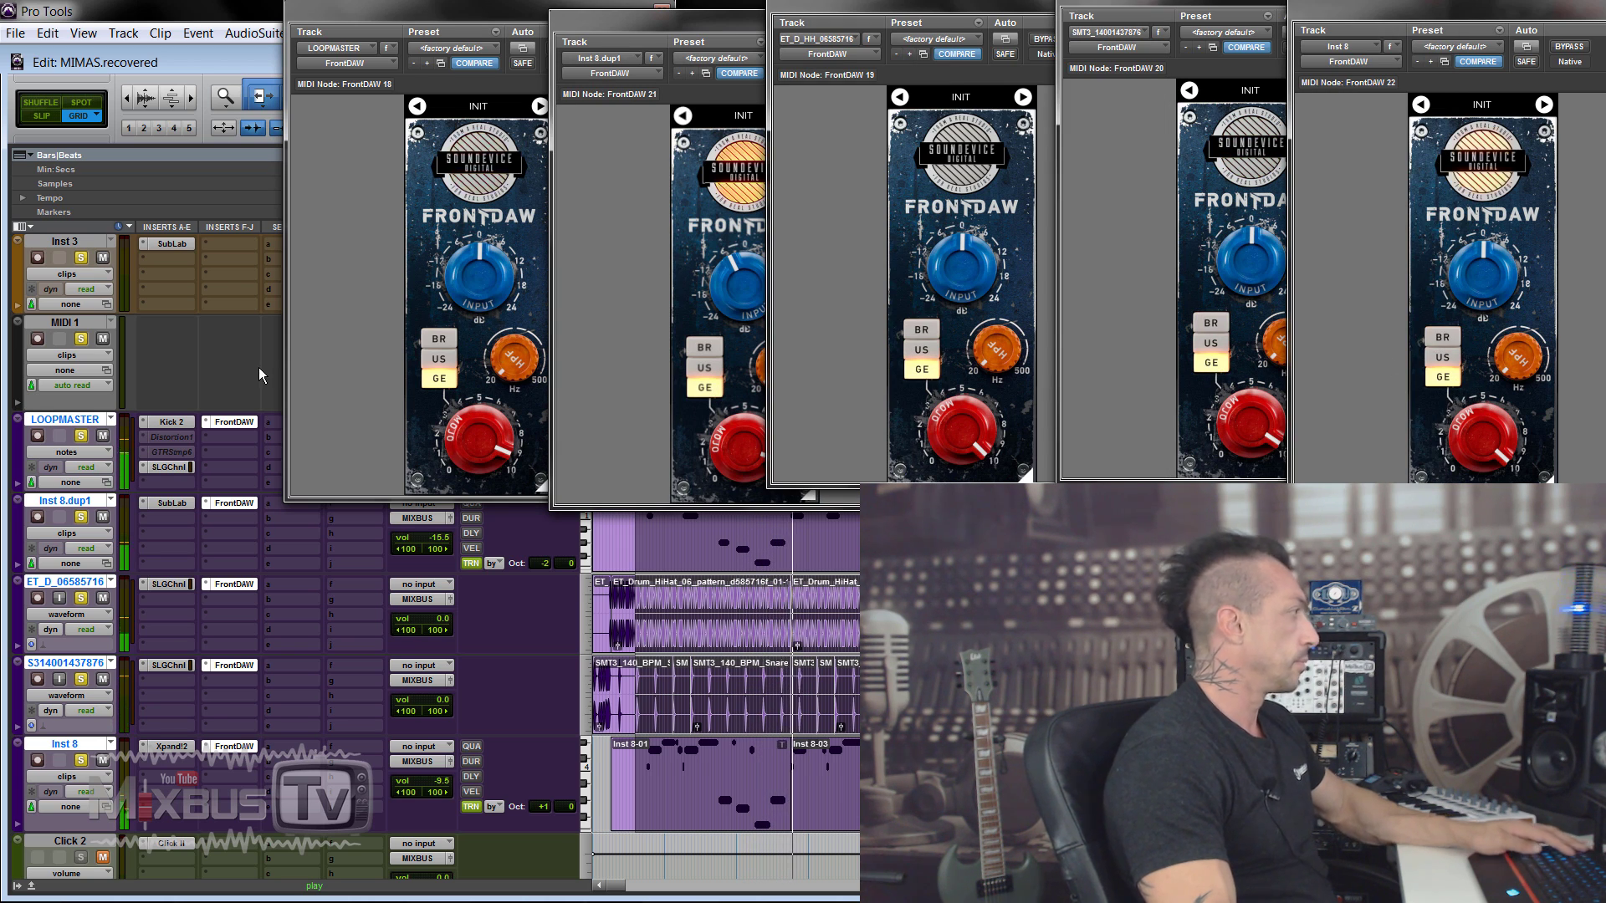
key("shift+3")
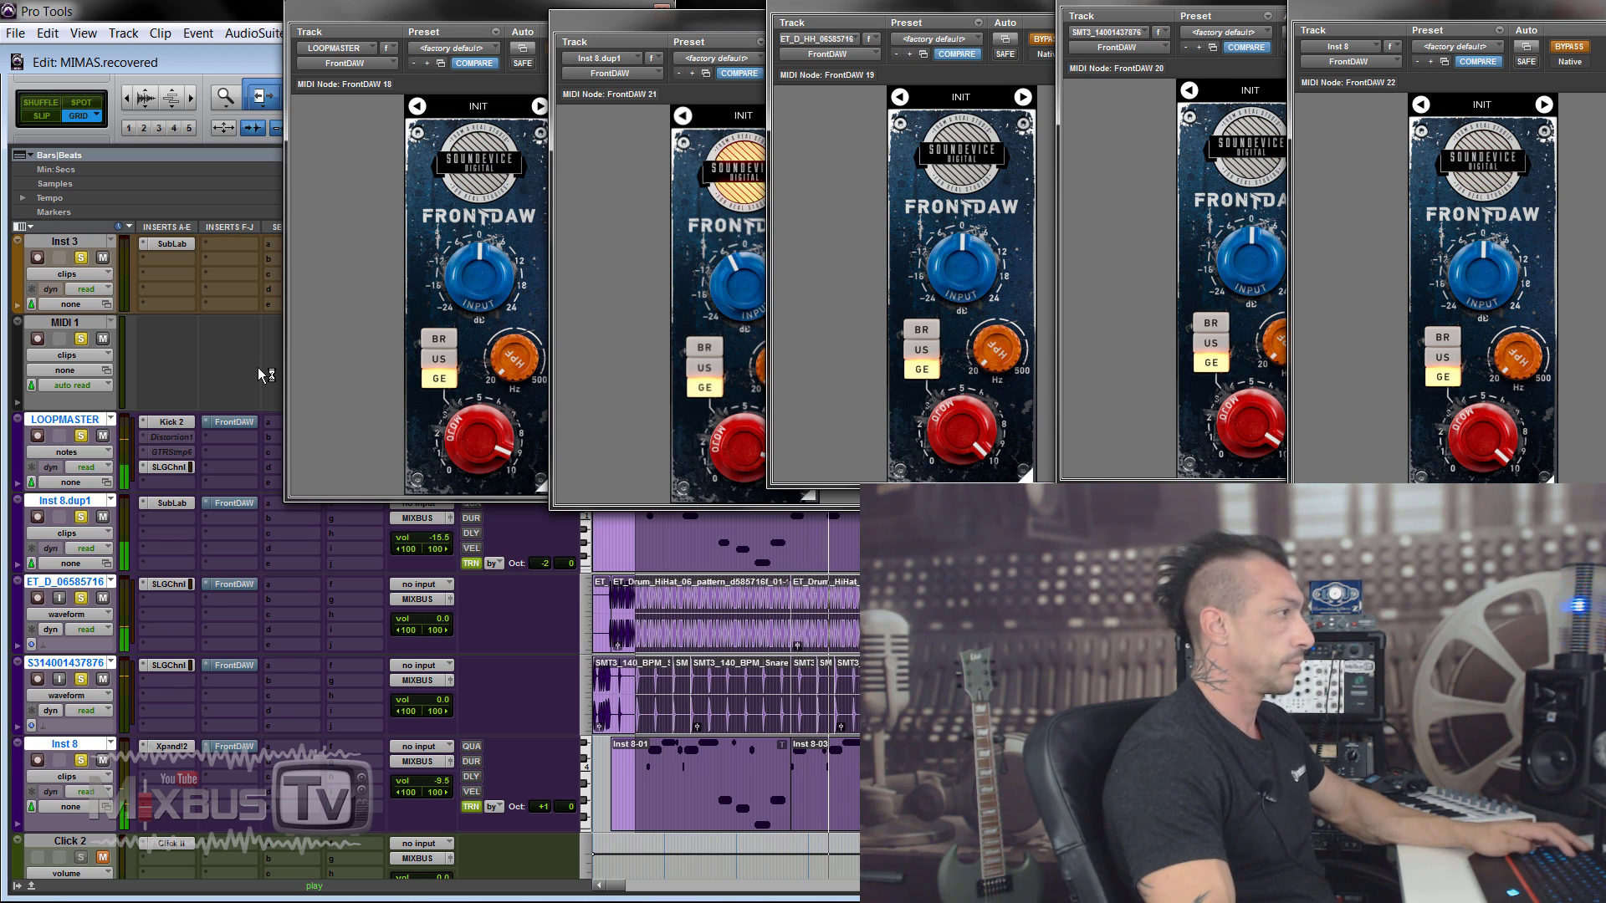
key("shift+3")
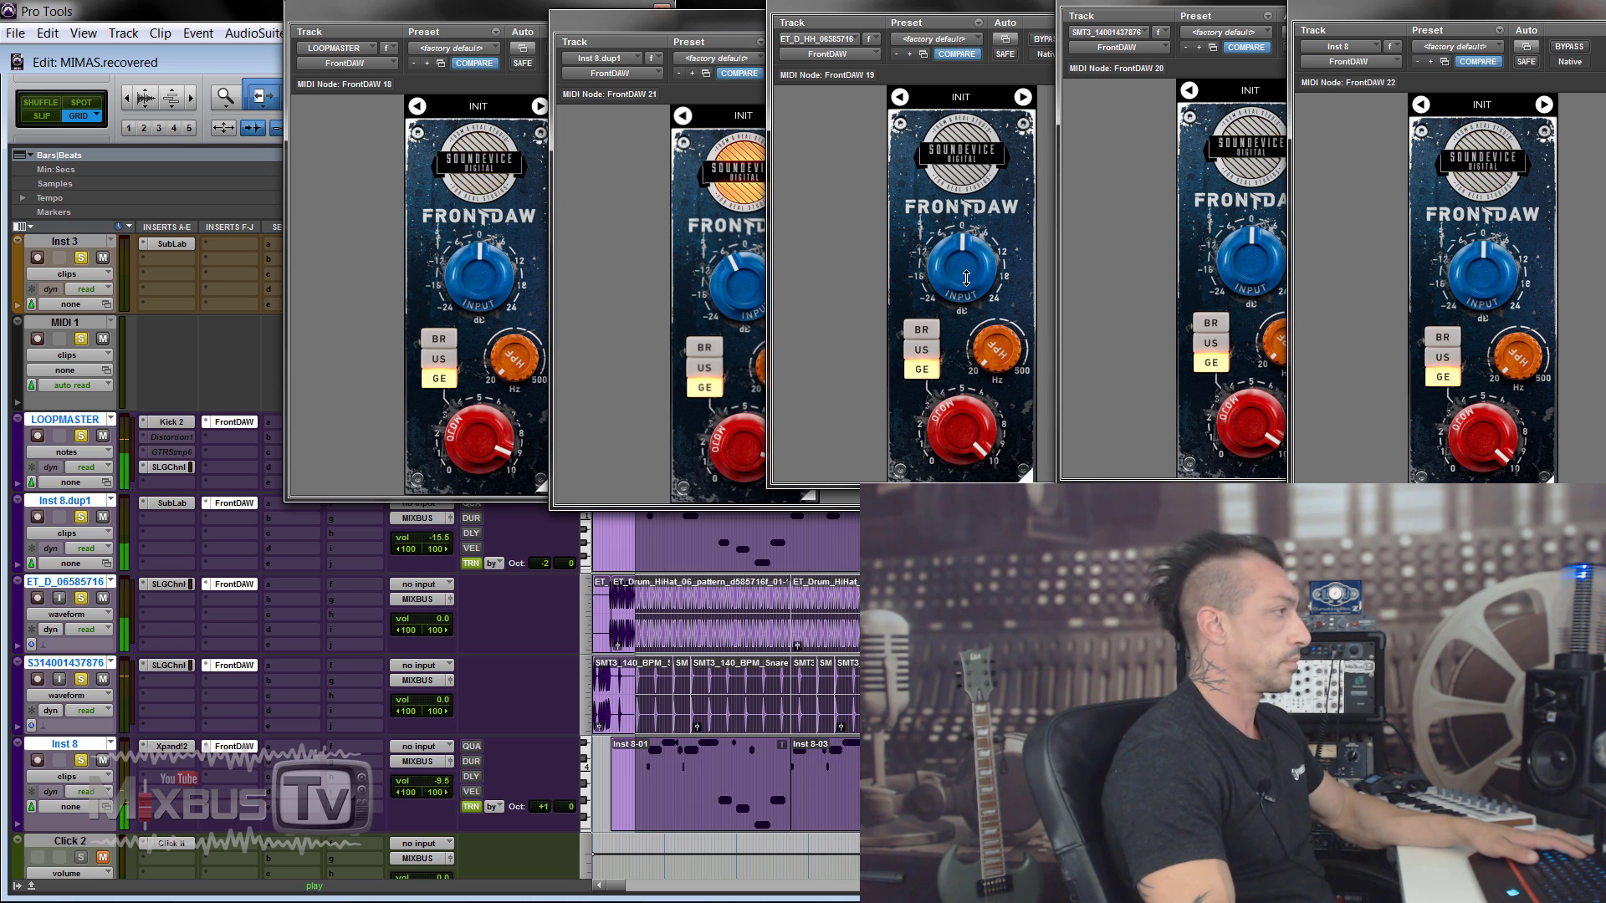
Step: Toggle the FrontDAW inserts once more on the selected tracks in GE mode to compare the mix
key("shift+3")
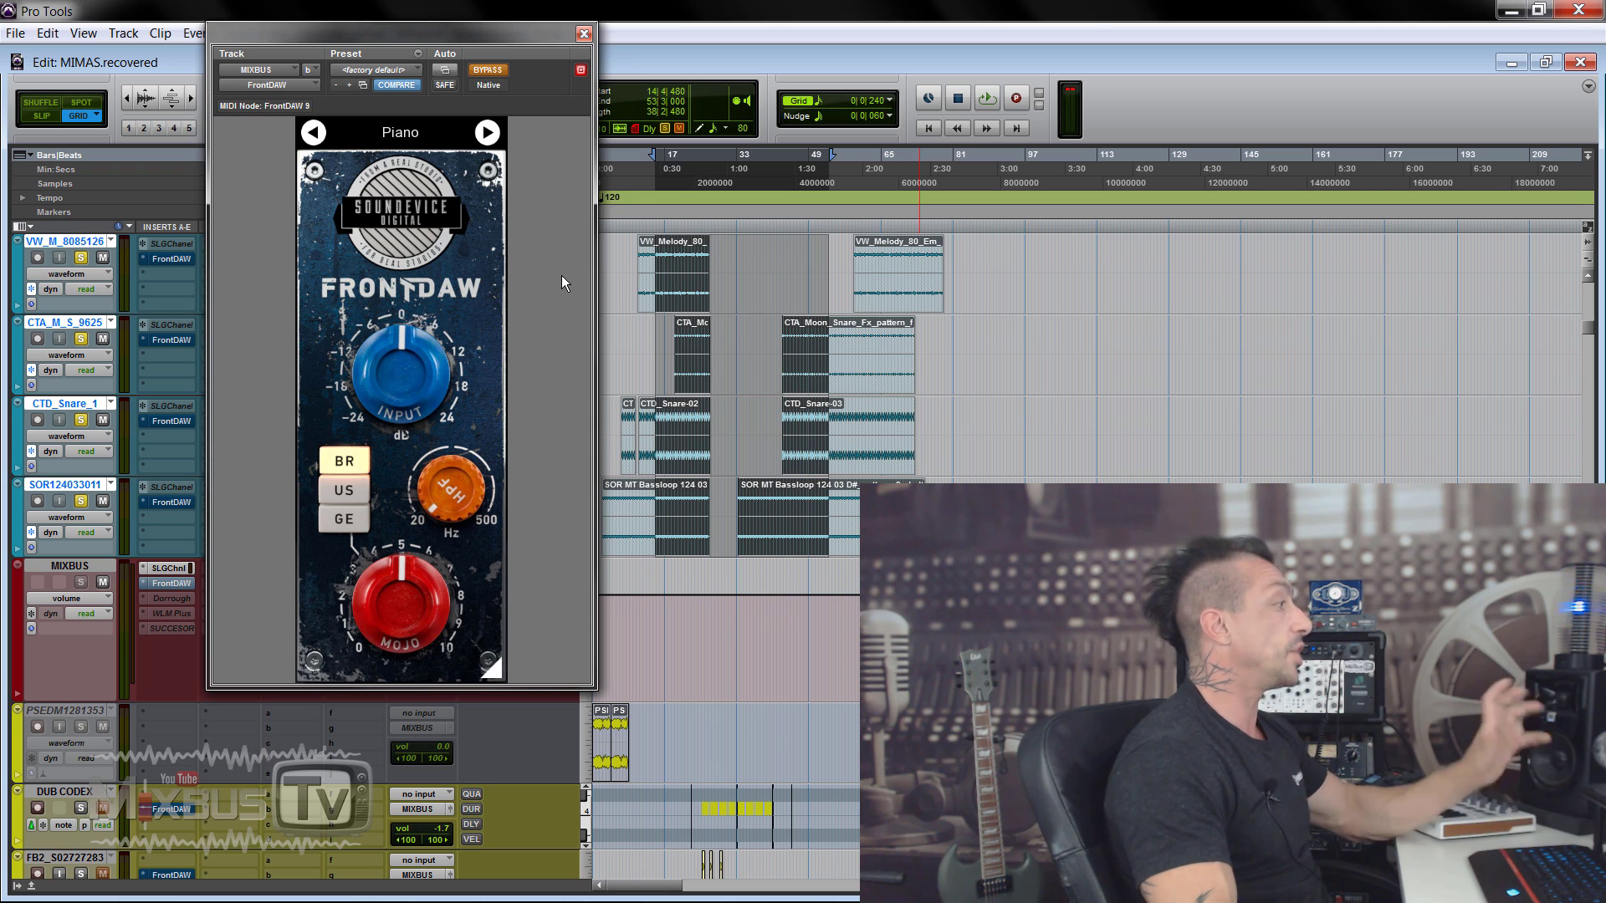
Step: Play the mix with FrontDAW active on the MIXBUS track, switching it to US mode and raising MOJO to about 9
key("space")
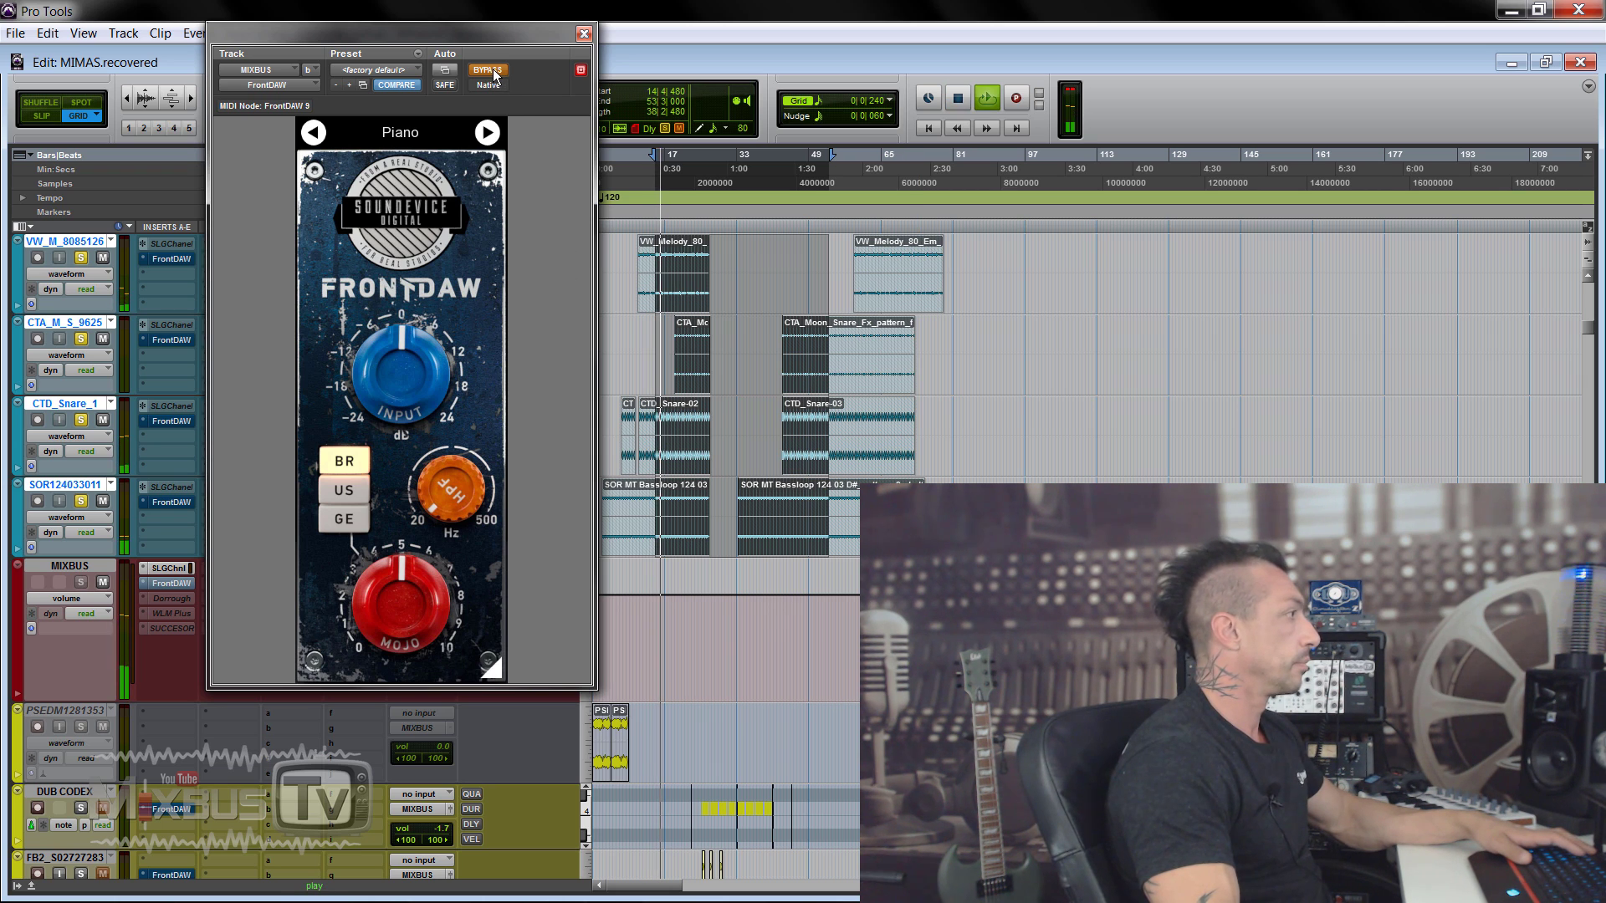
left_click(489, 70)
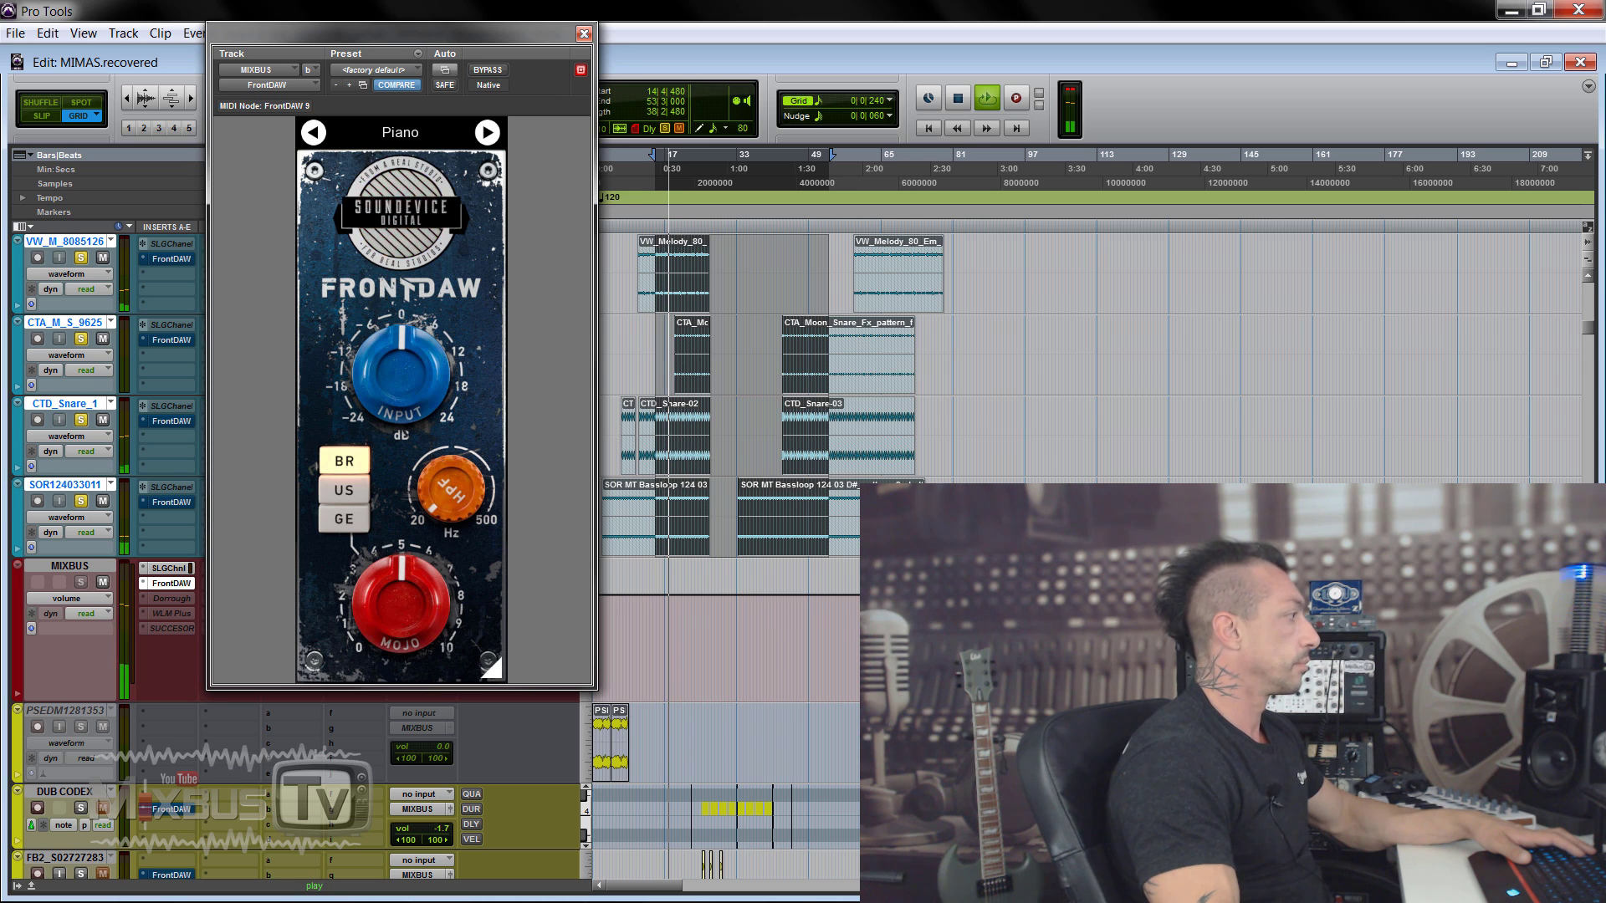
left_click_drag(402, 602, 401, 539)
left_click(344, 490)
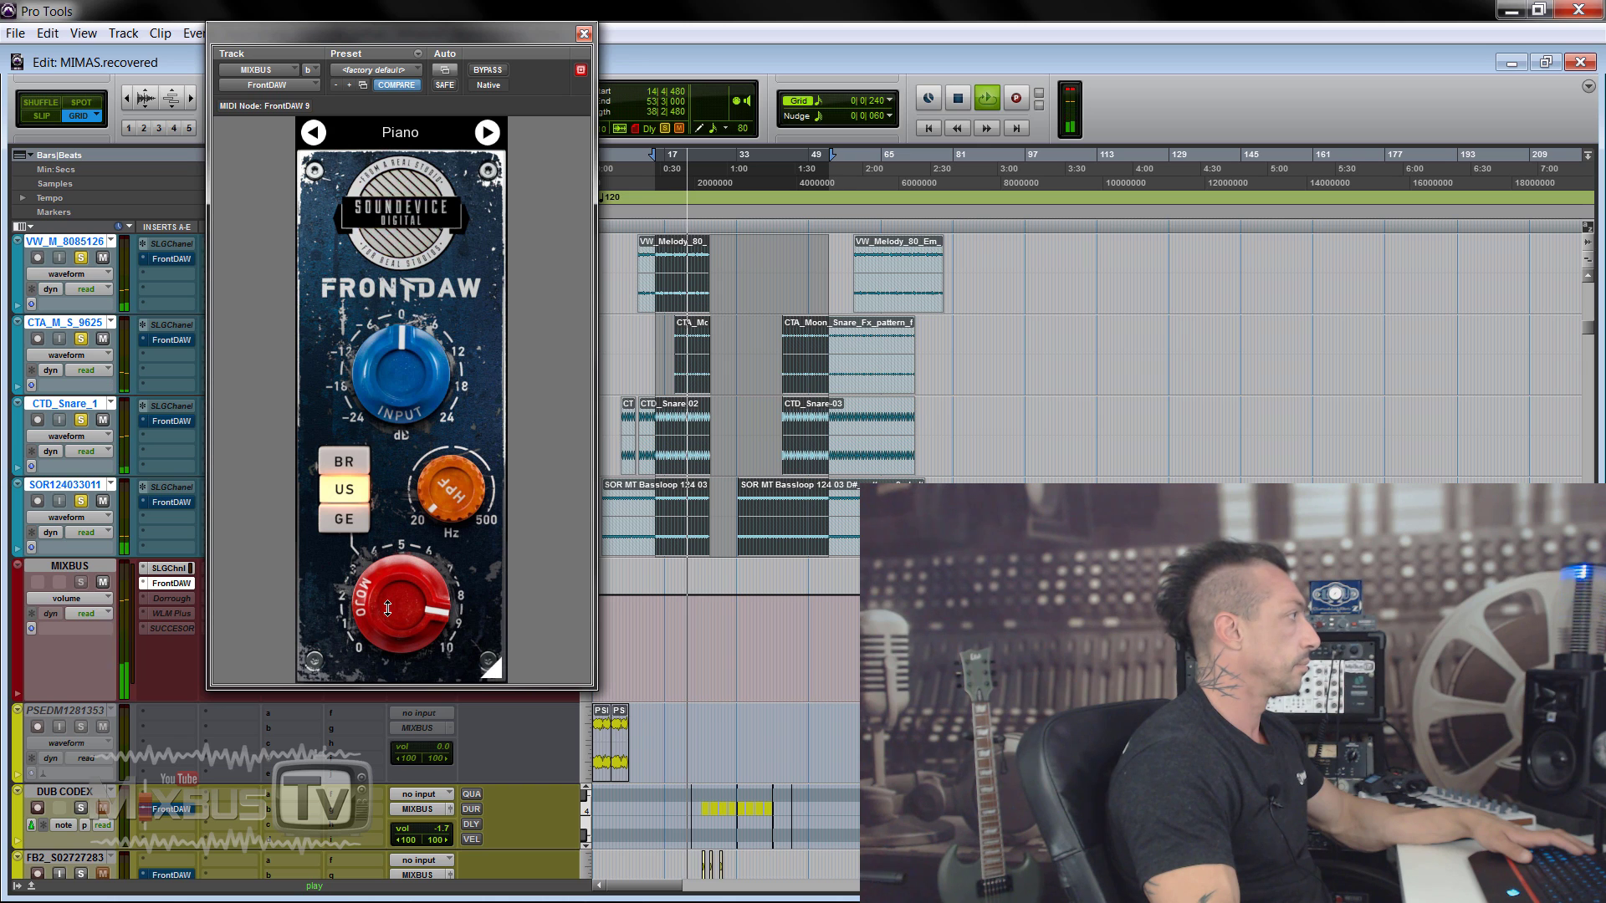
left_click_drag(386, 598, 401, 573)
Step: Audition the MIXBUS FrontDAW in GE, BR and US modes, comparing the US mode bypassed and active
left_click(347, 519)
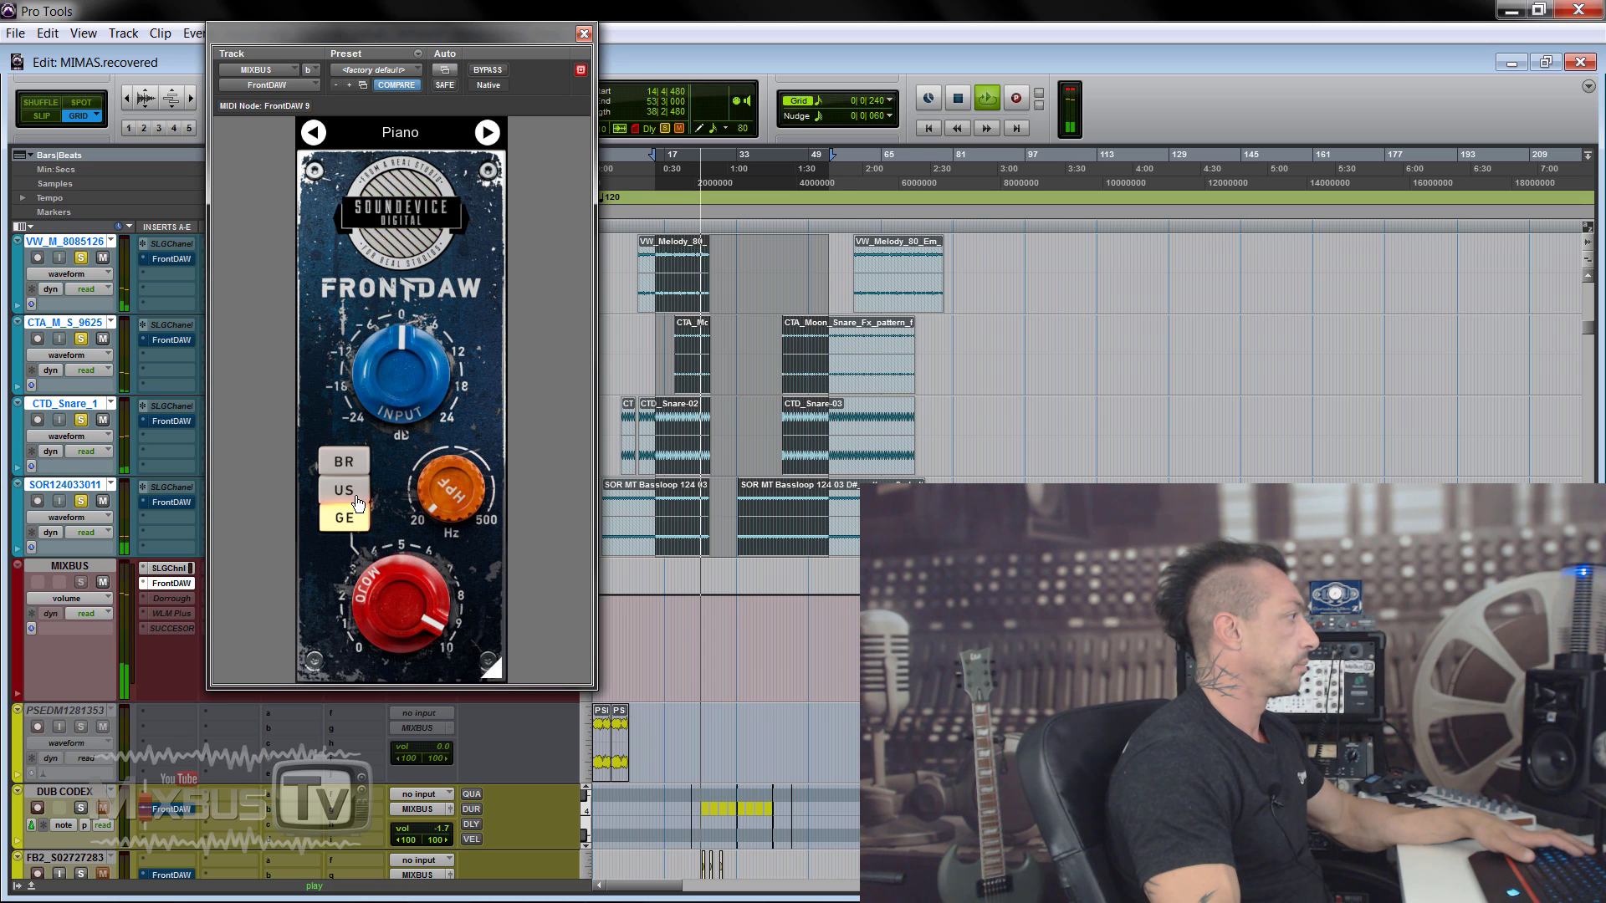
left_click(345, 460)
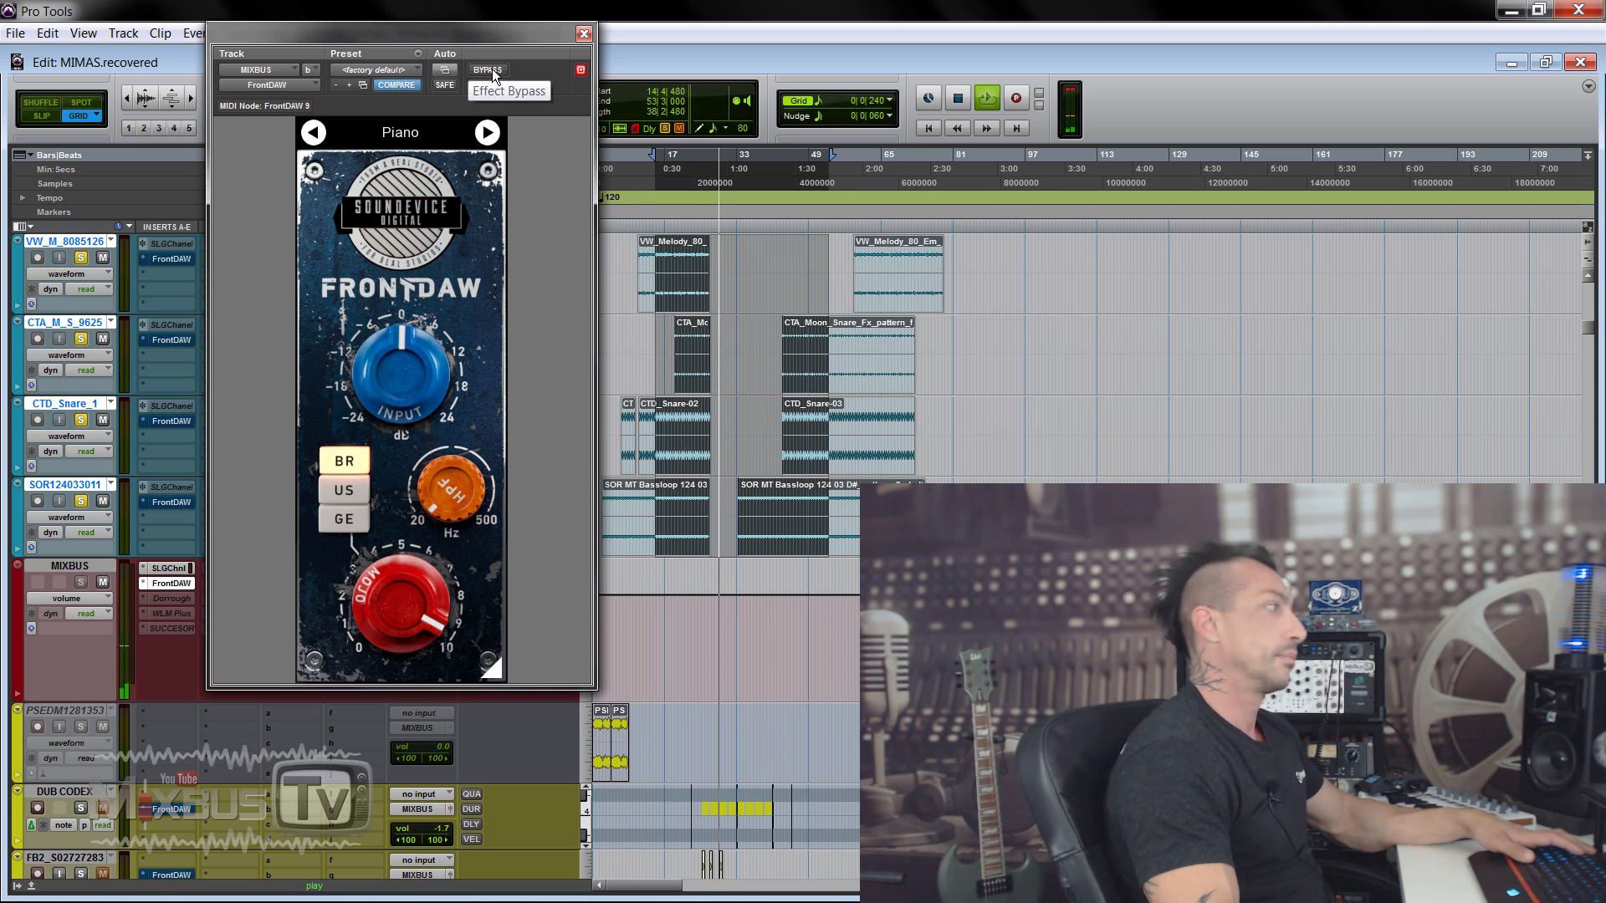
left_click(362, 500)
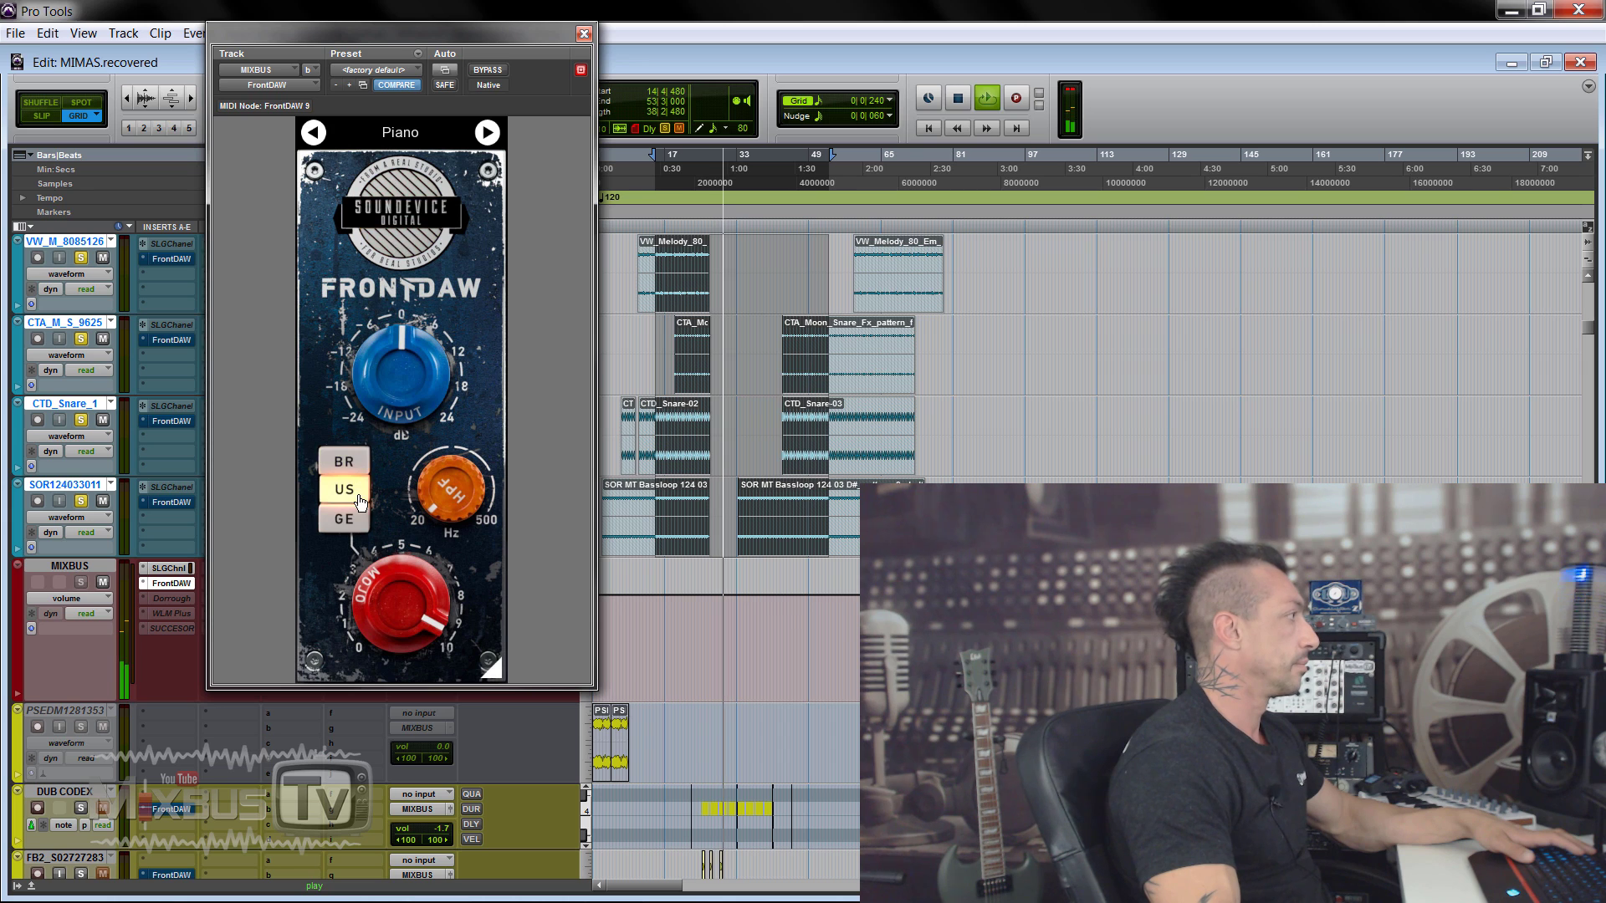
left_click(489, 72)
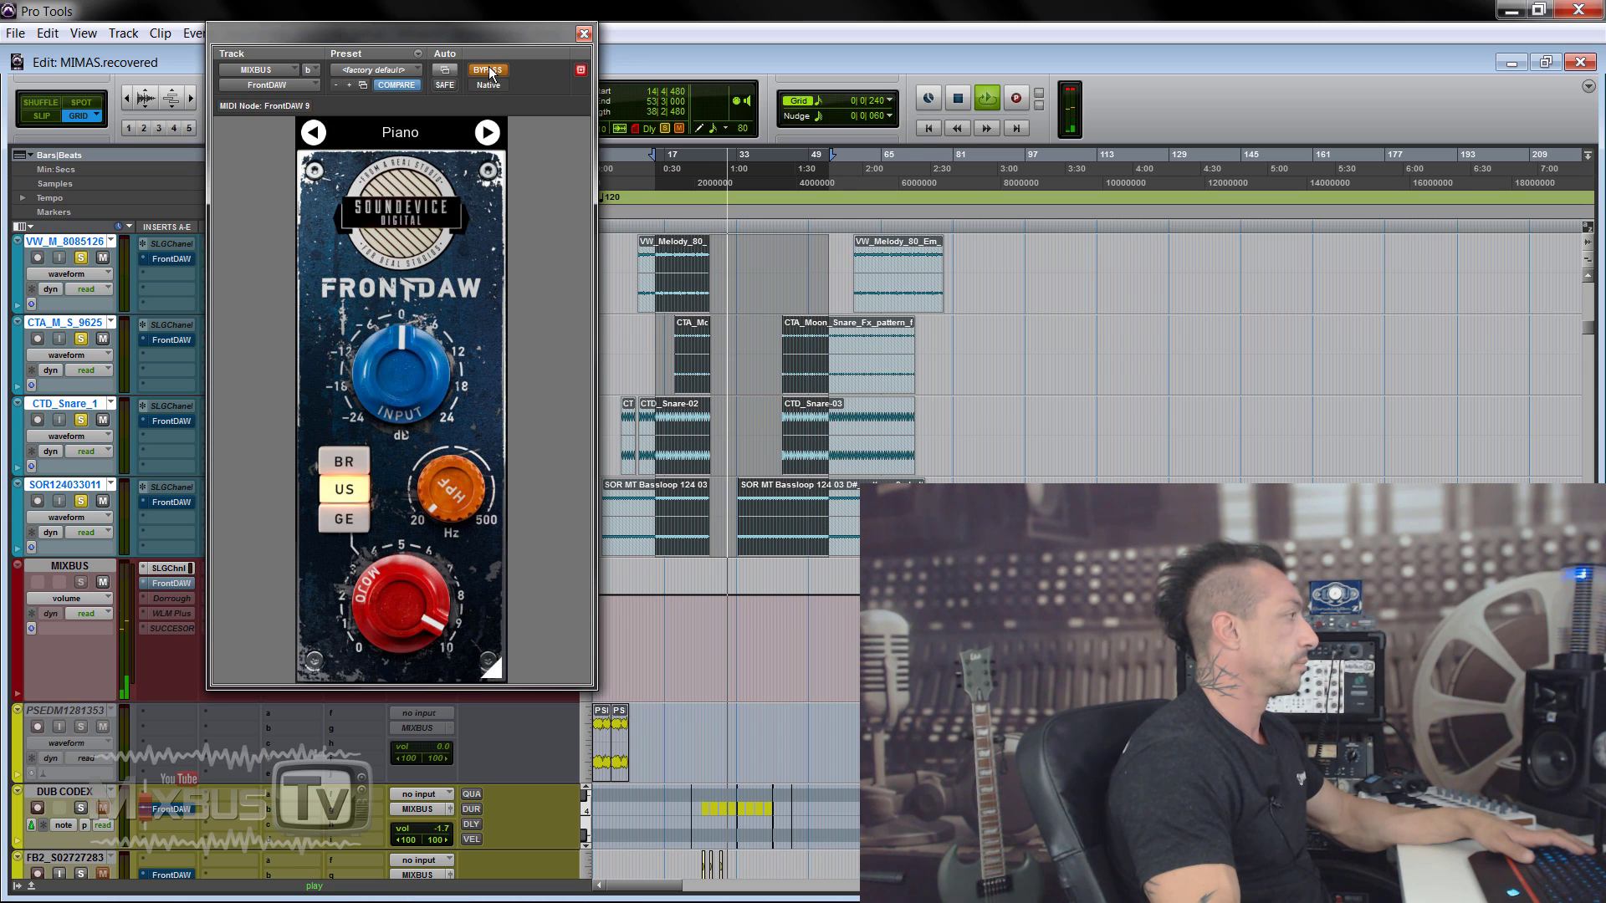
left_click(489, 72)
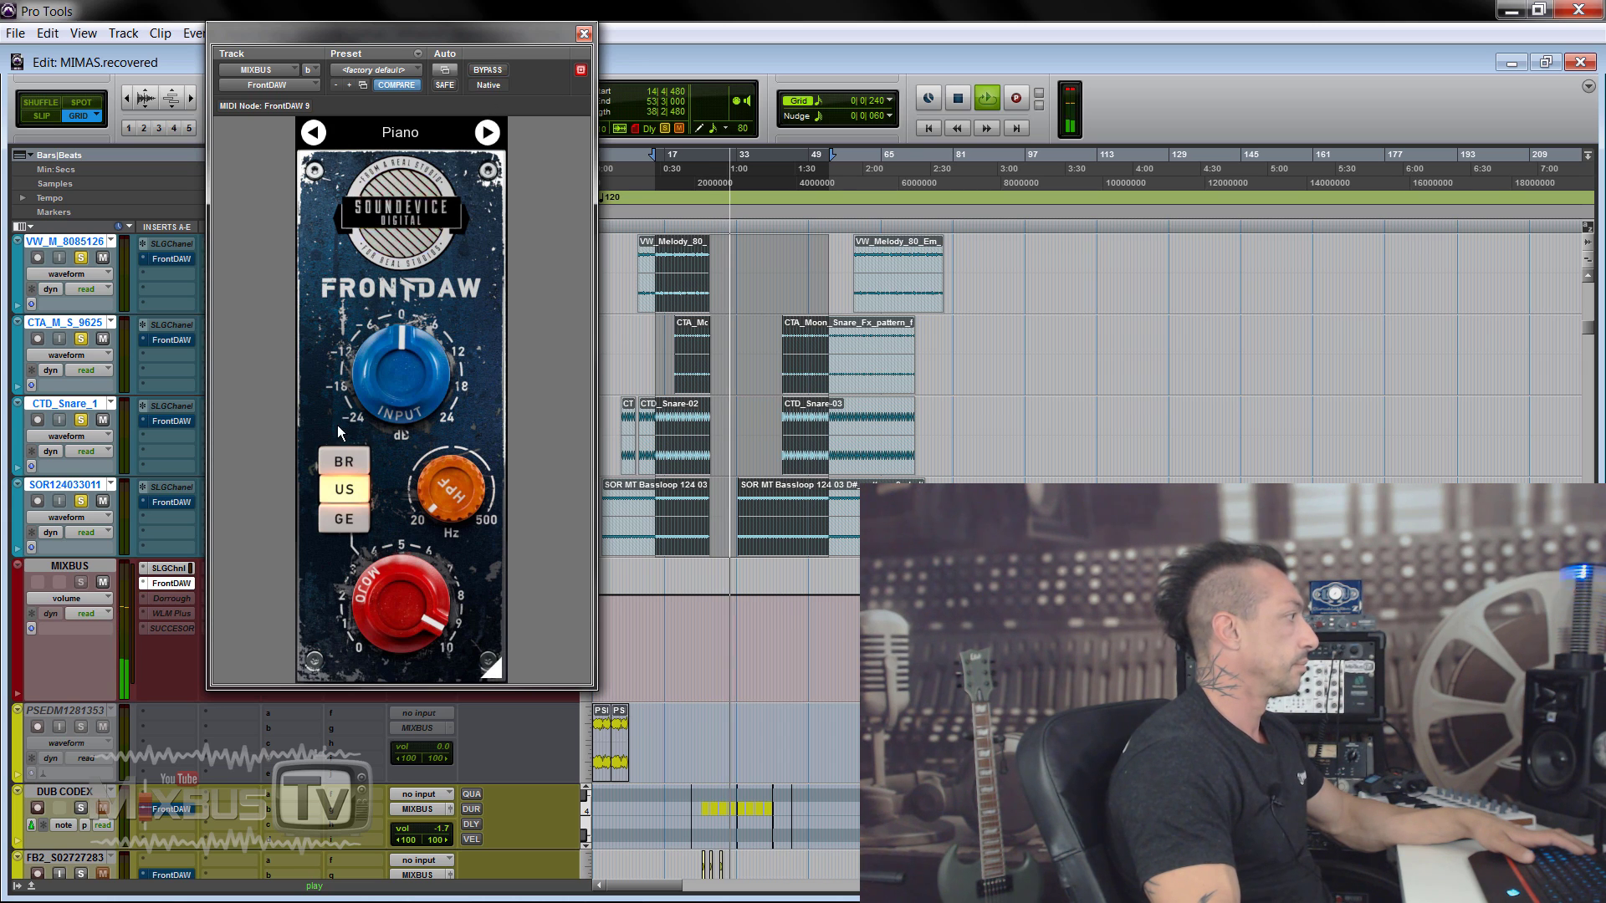
Step: Try GE and US again on the MIXBUS FrontDAW, settle on BR with MOJO at about 6, and stop playback
left_click(350, 534)
left_click(344, 493)
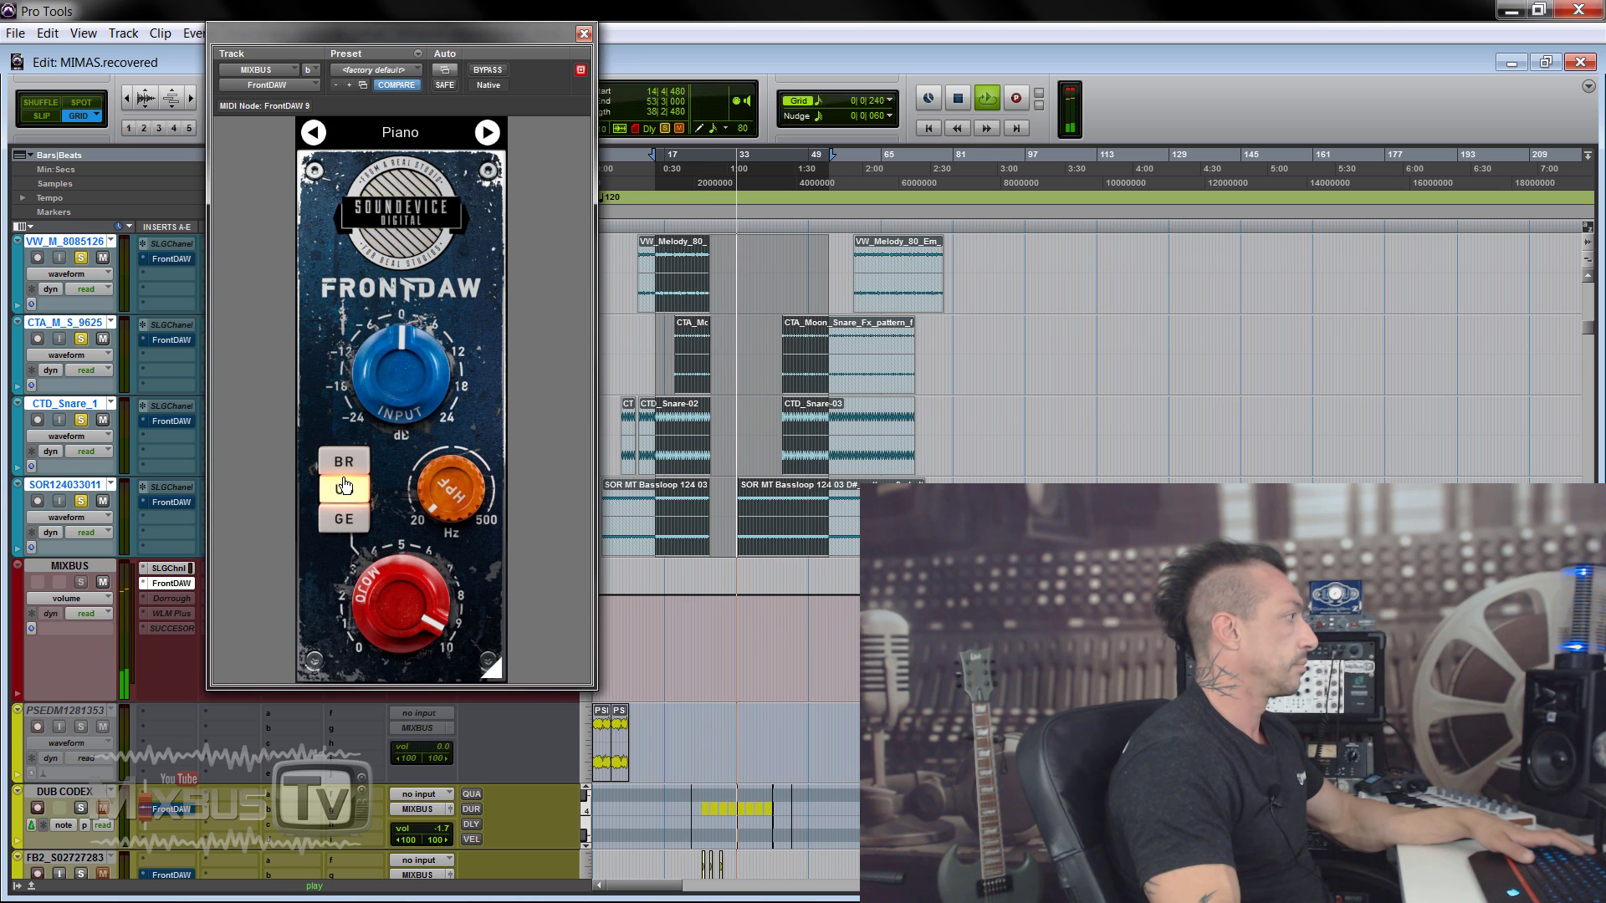
left_click(343, 460)
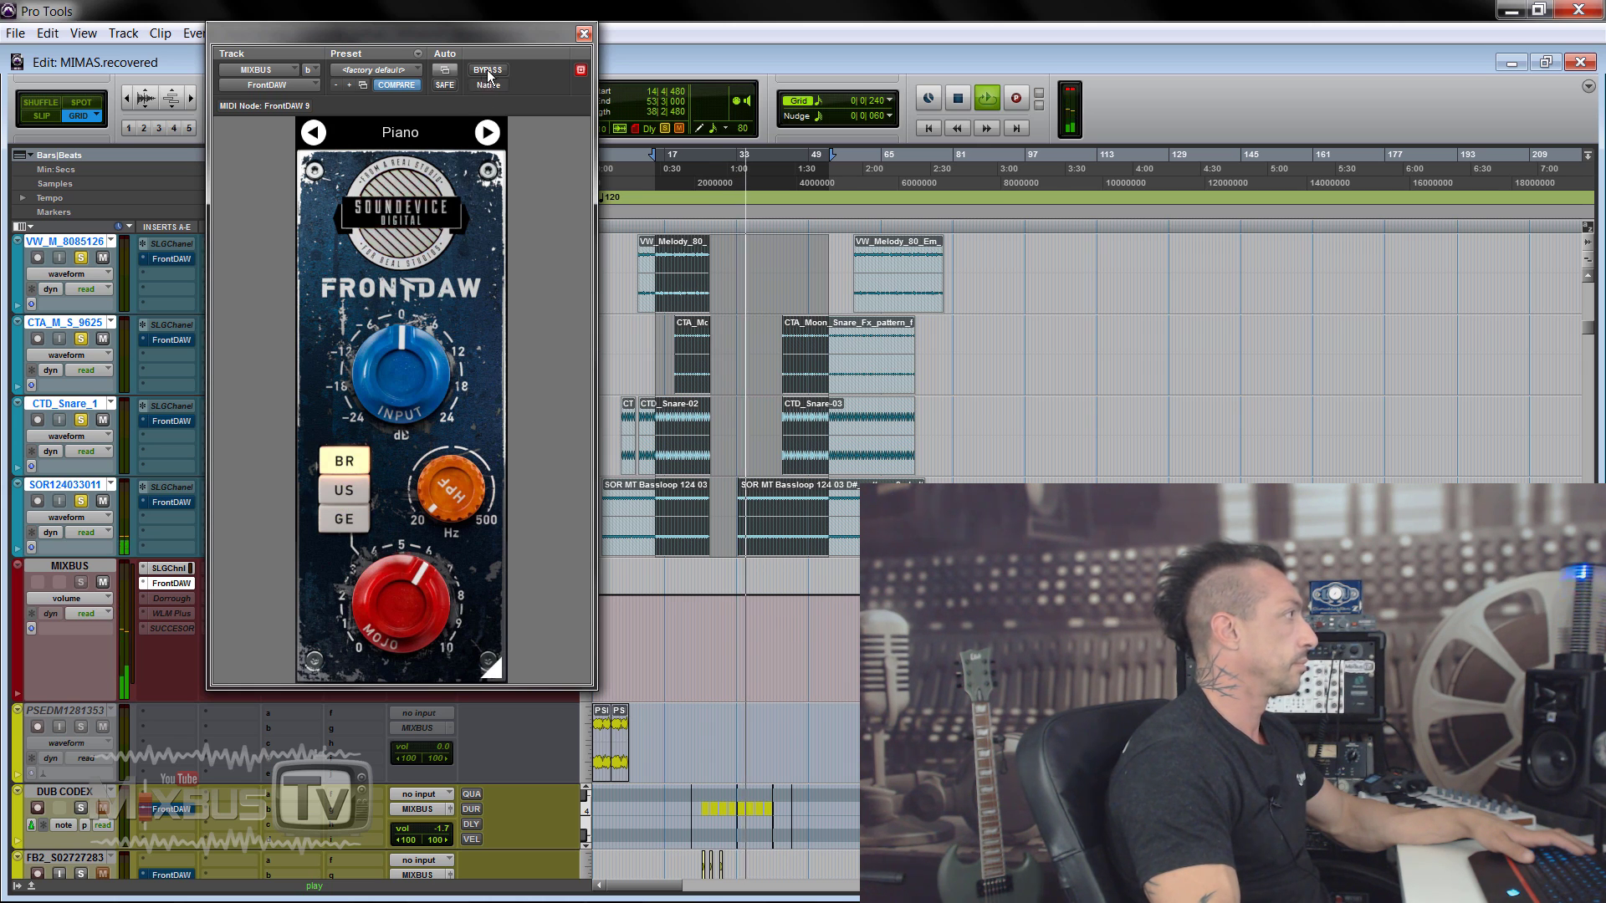
key("space")
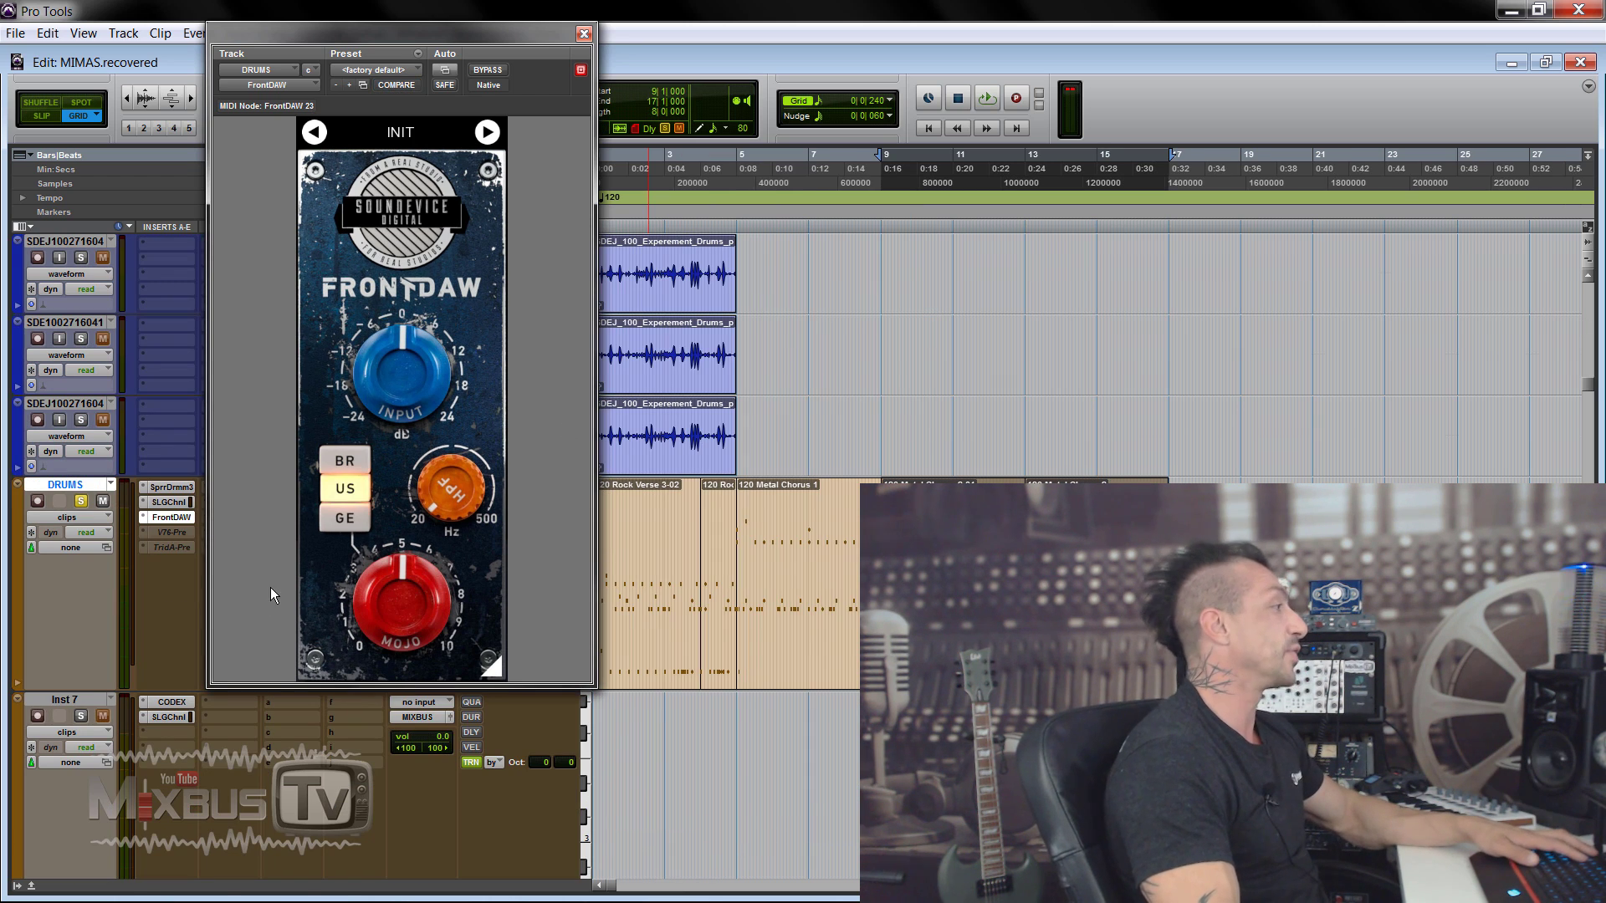
Step: Play the DRUMS track and compare its FrontDAW in US mode bypassed and active
key("space")
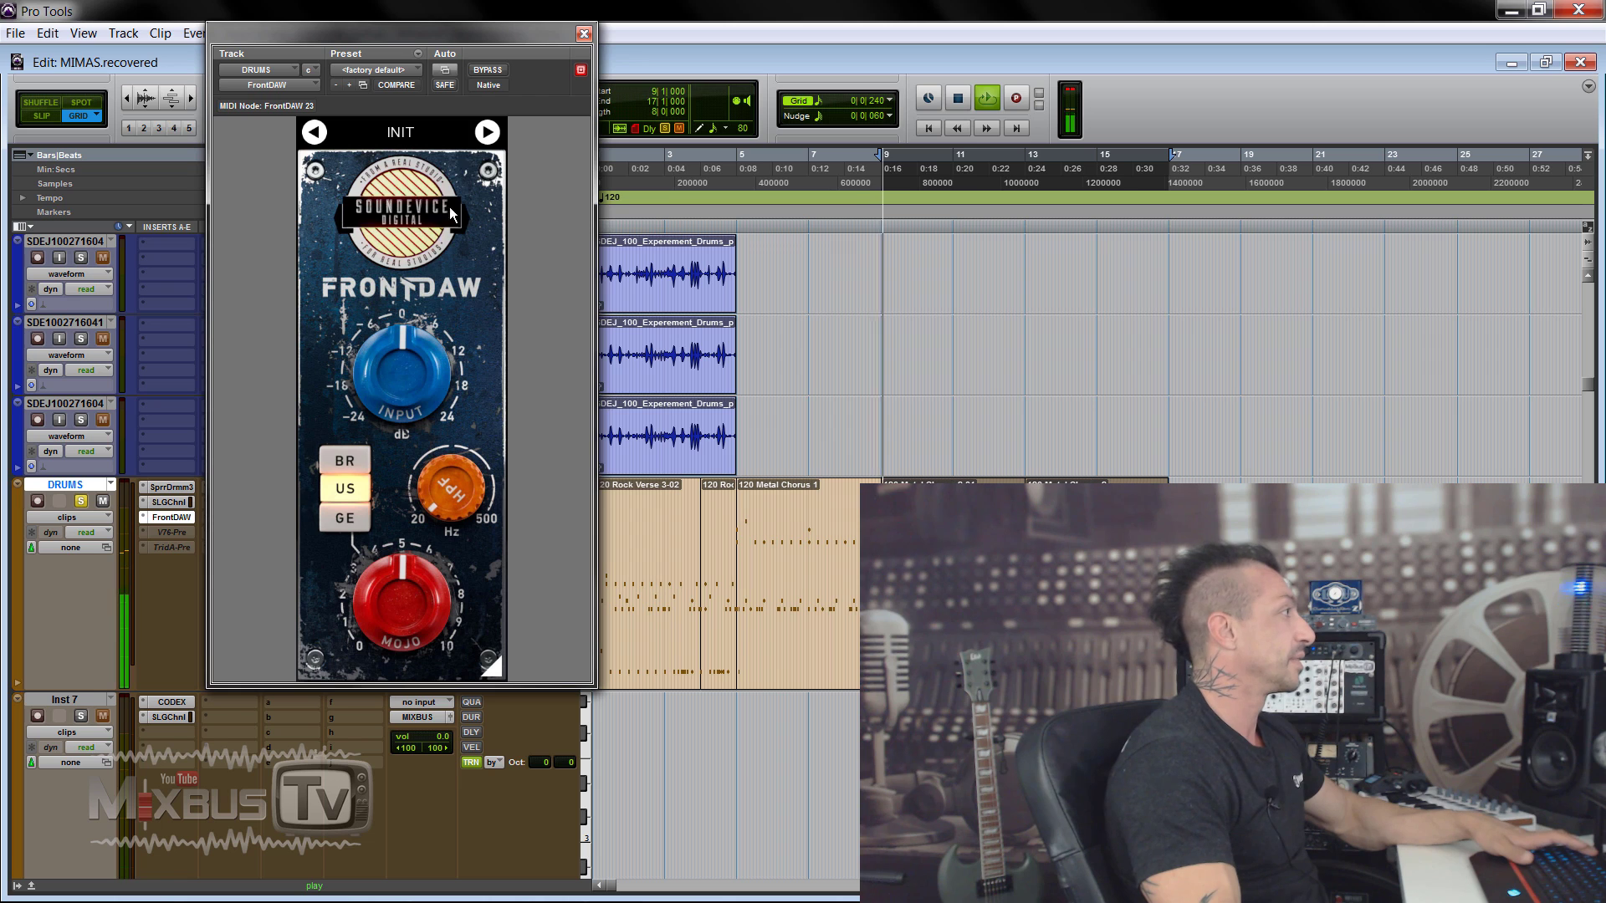
left_click(488, 70)
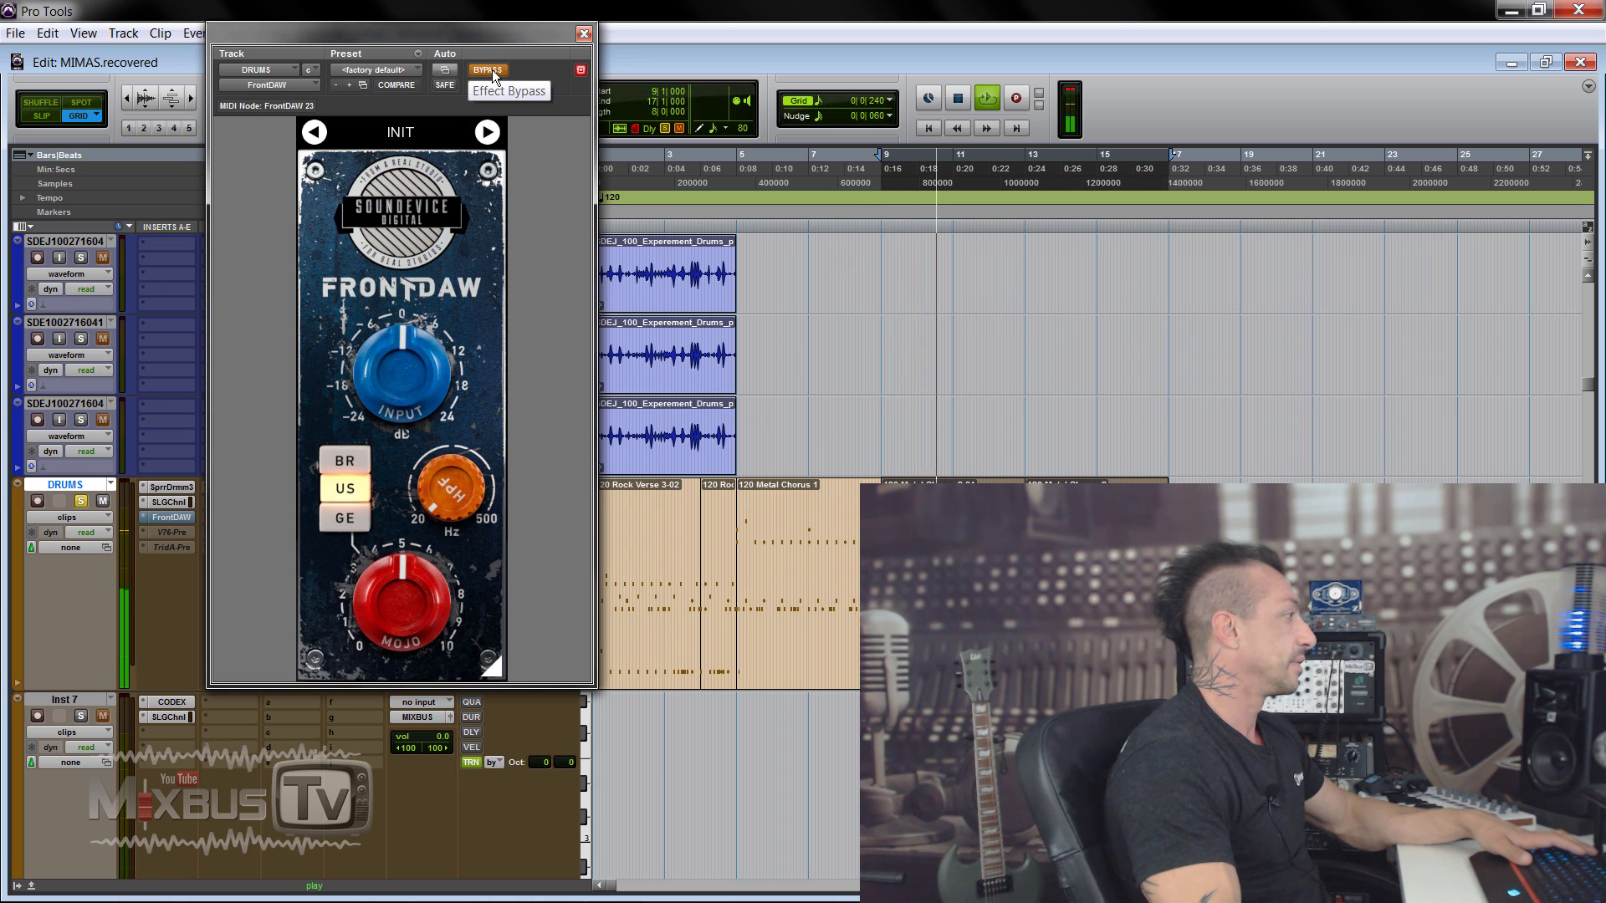
left_click(491, 68)
Step: Raise MOJO close to maximum on the DRUMS FrontDAW and compare GE mode bypassed and active
left_click_drag(423, 623, 427, 603)
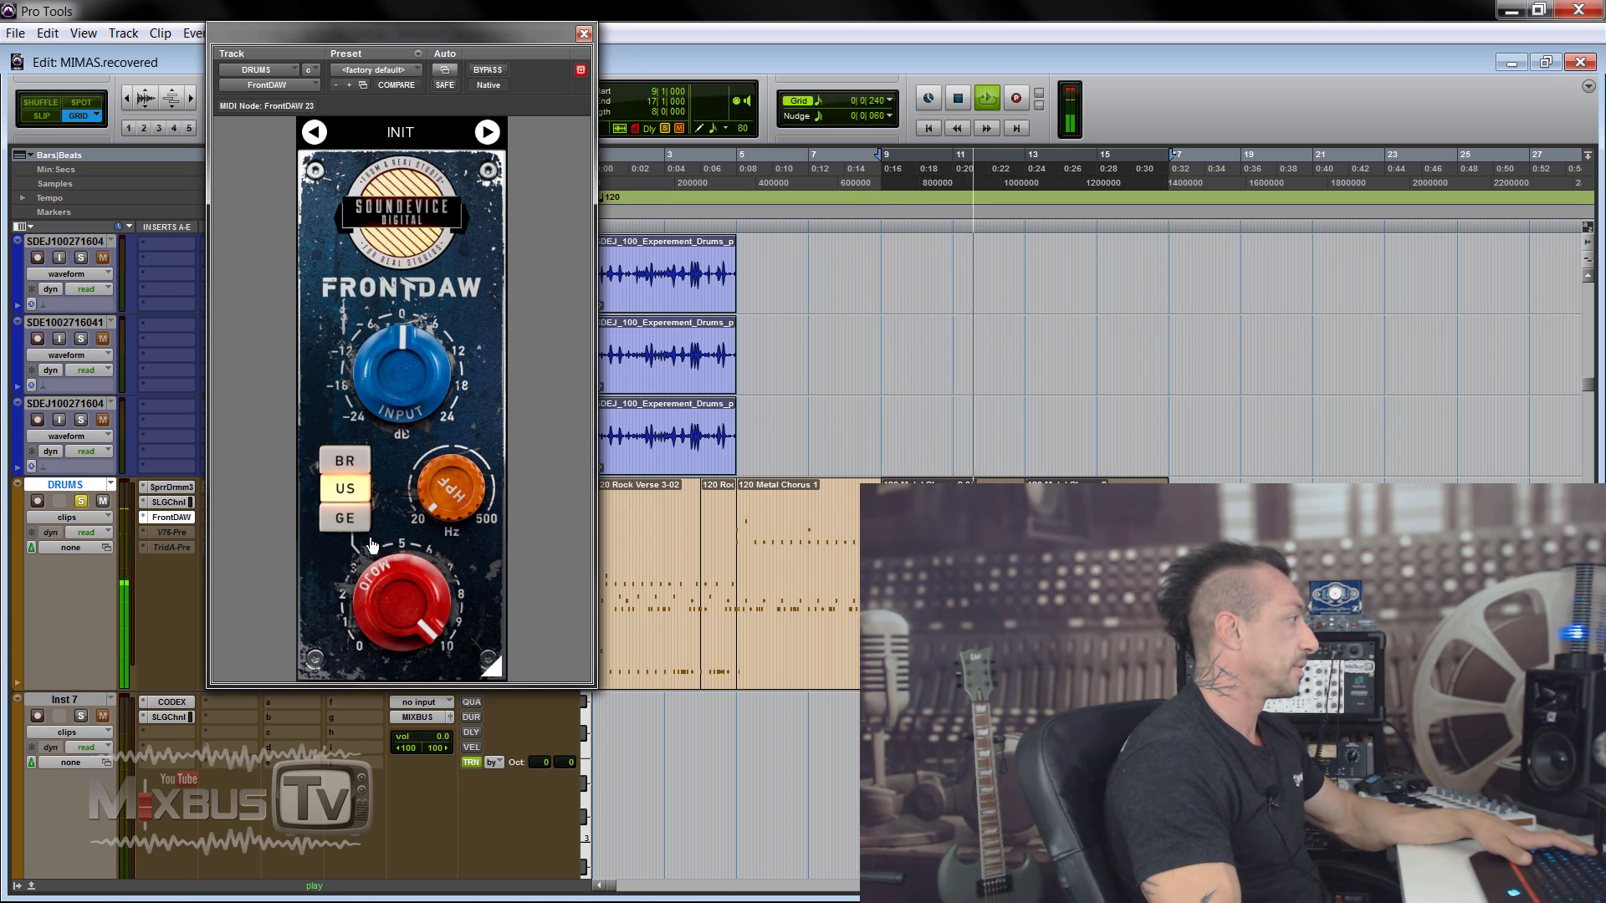
left_click(351, 517)
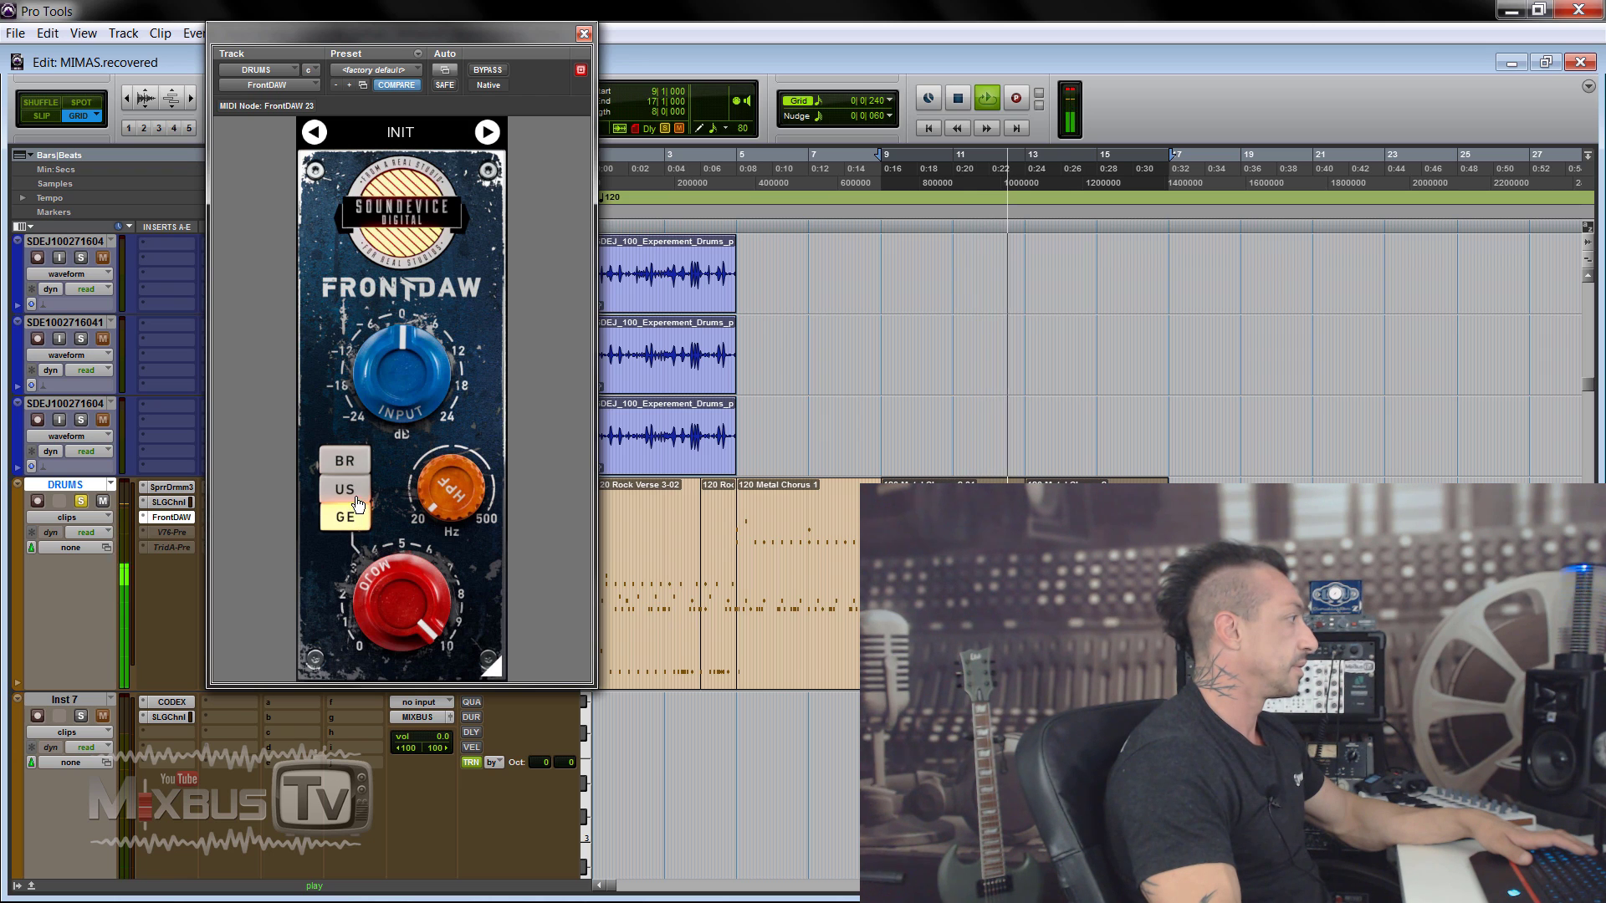
left_click(491, 73)
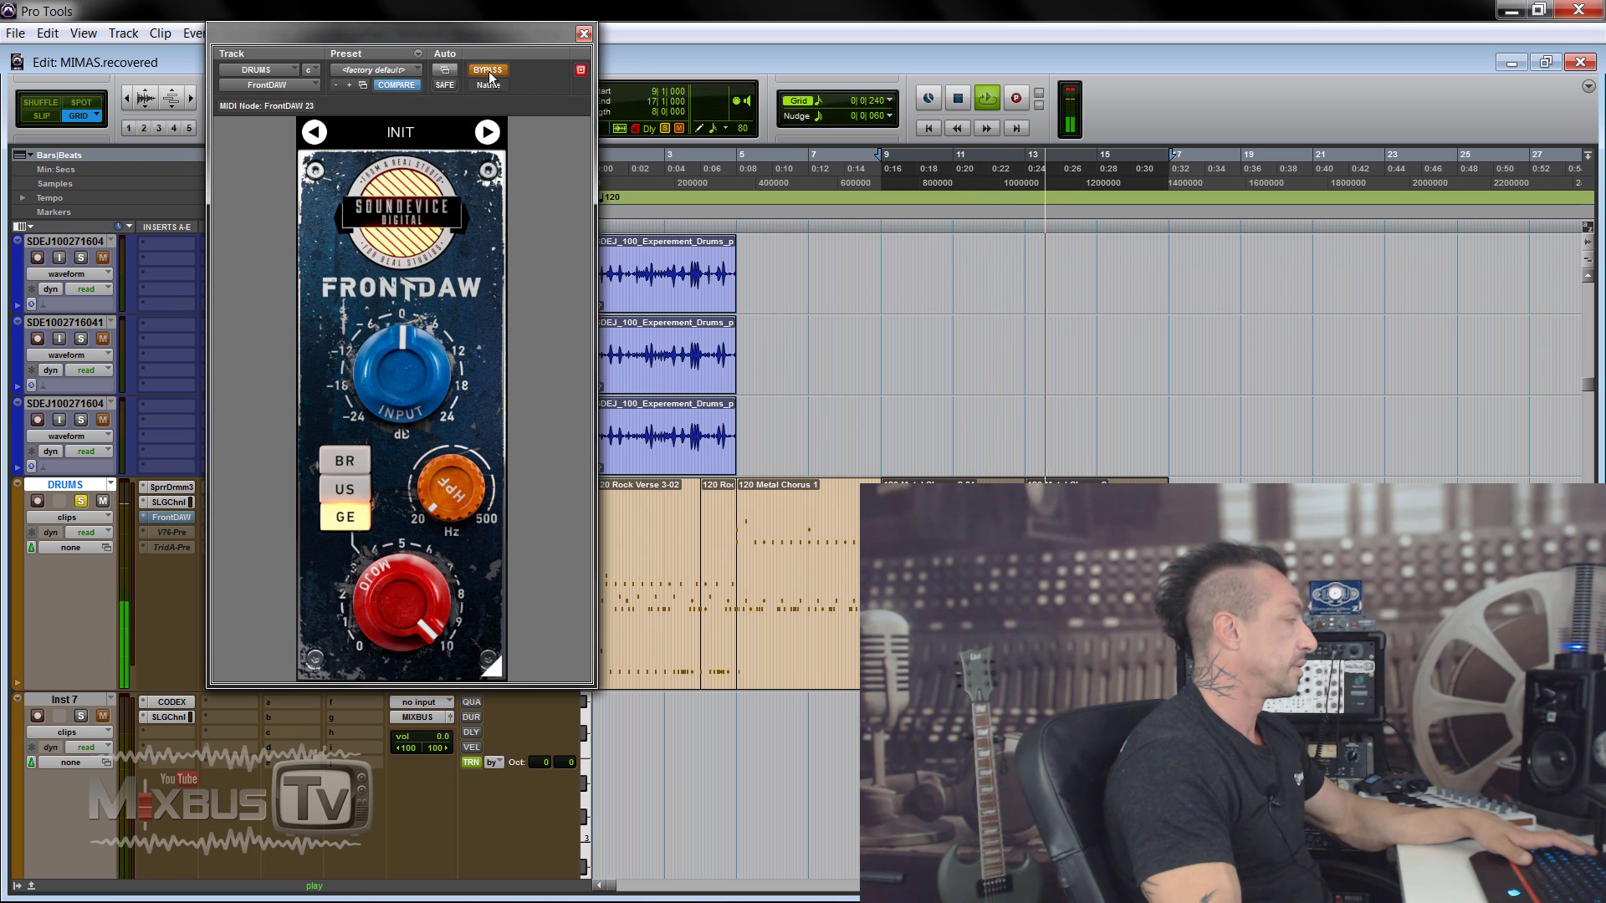
left_click(491, 73)
Step: Audition the drums in BR and US modes, and reset FrontDAW's MOJO to its default of 5
left_click(355, 463)
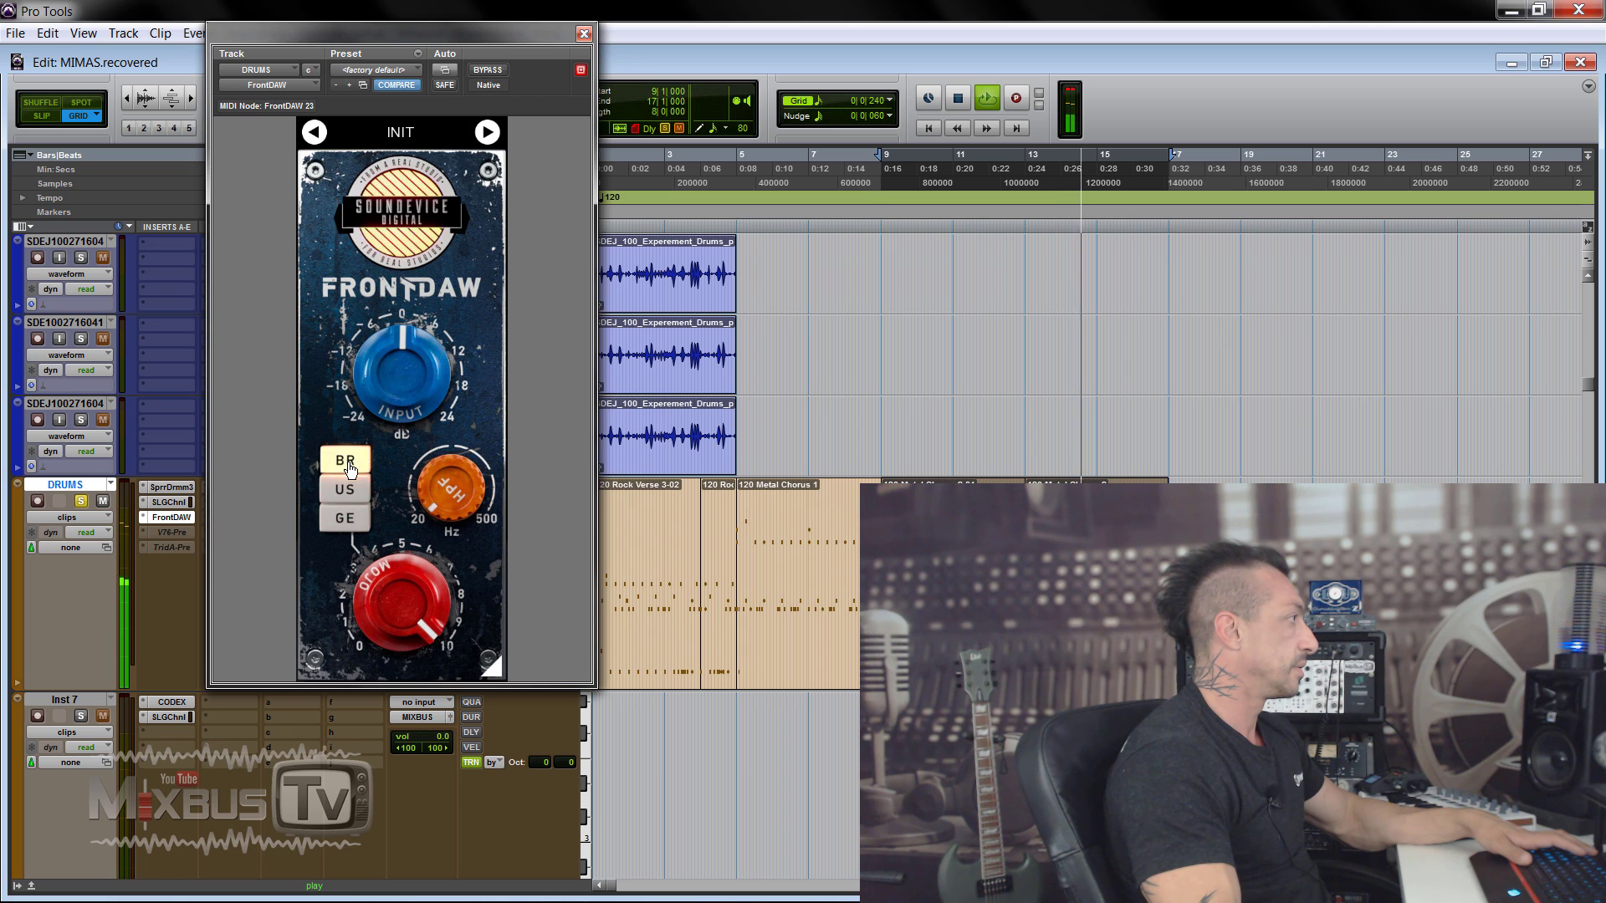
left_click(348, 493)
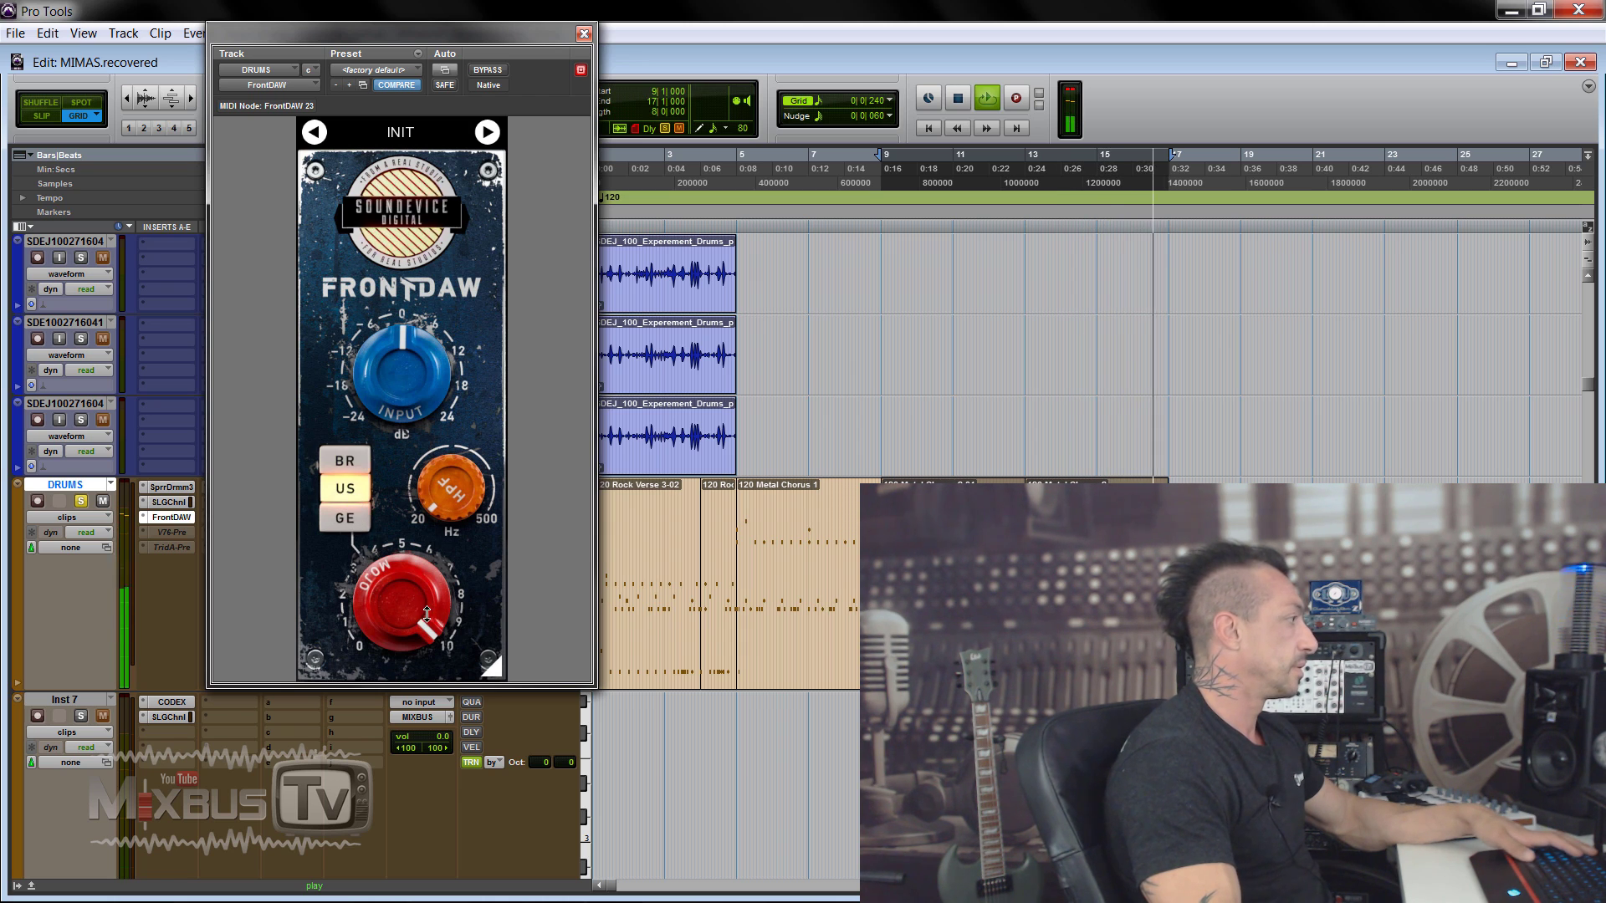
left_click(385, 573, "alt")
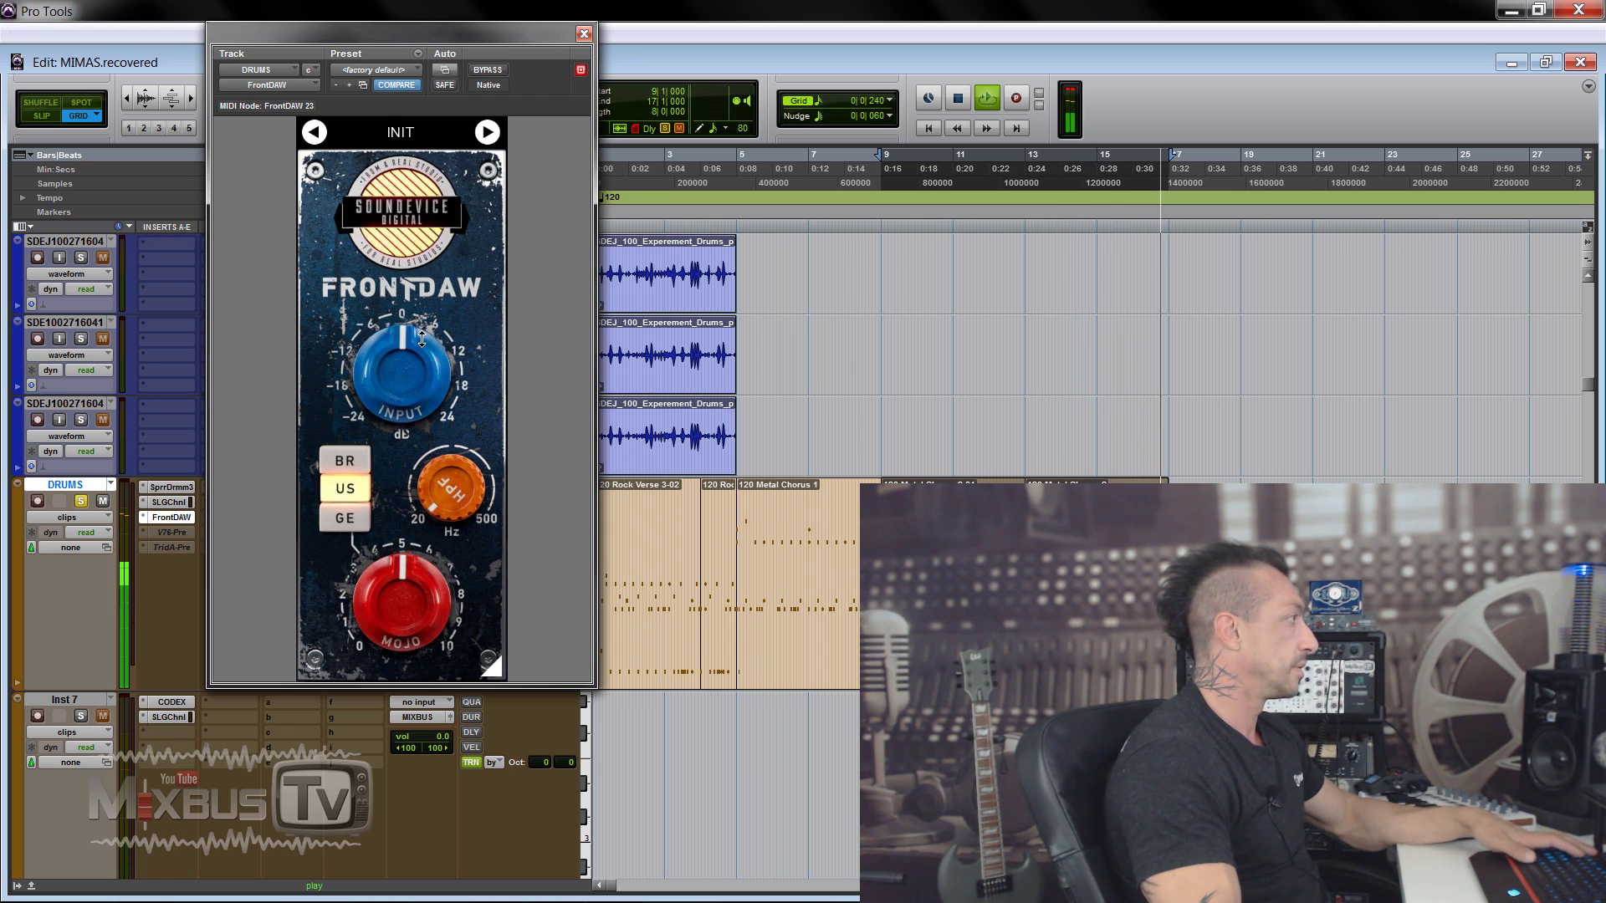
left_click(490, 71)
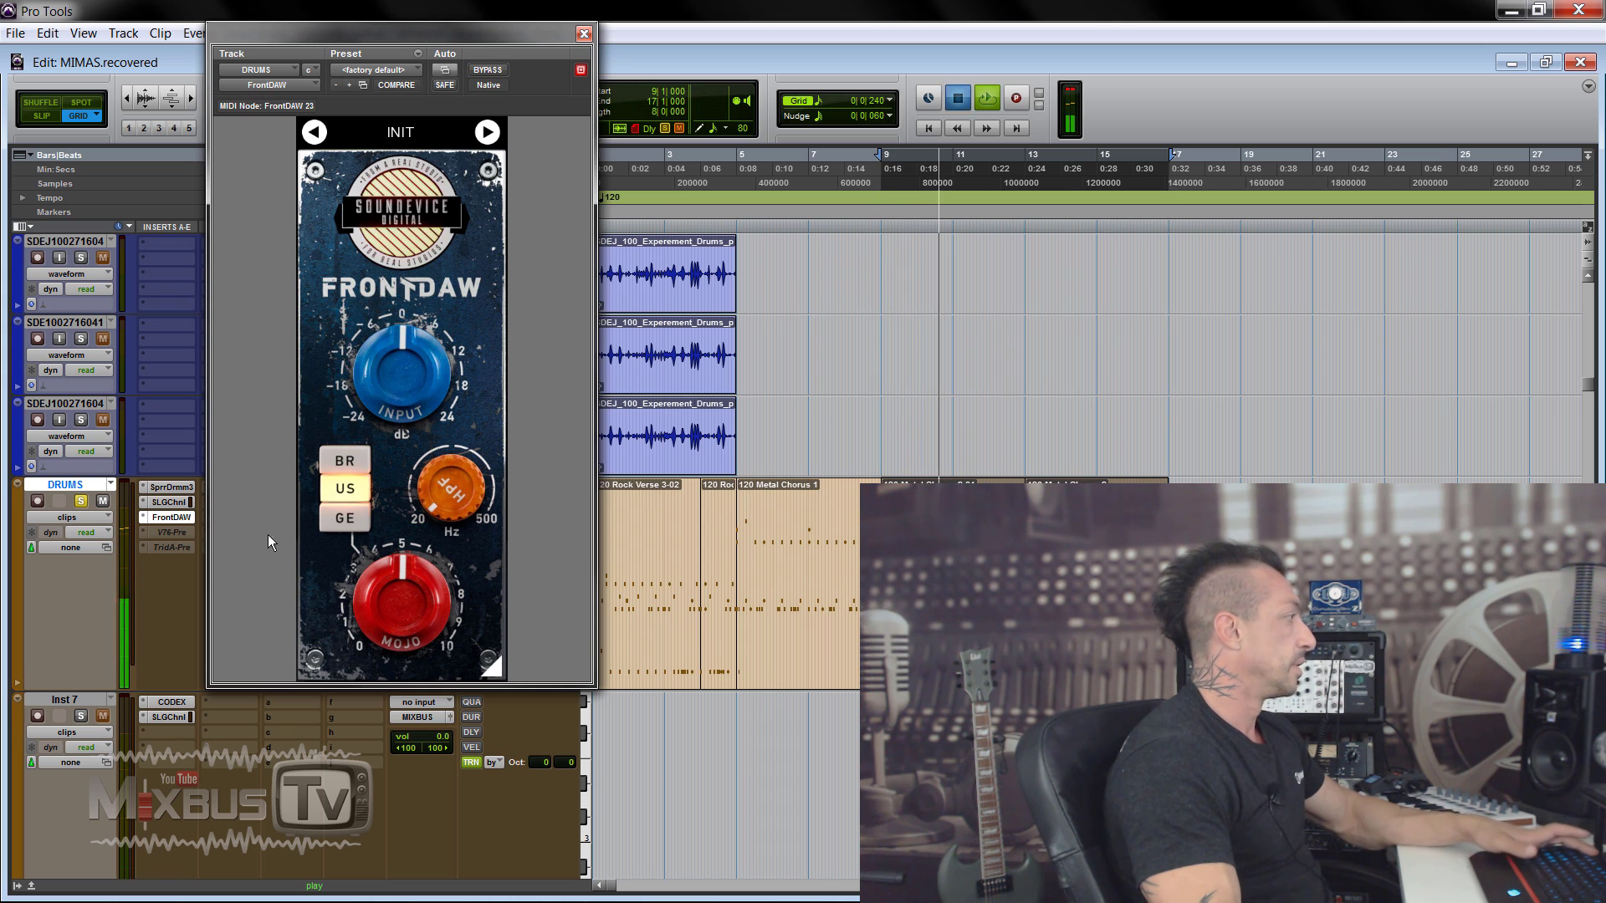
Step: Insert SSLGChannel in the slot after FrontDAW on the DRUMS track and lower its output fader to -10.2
left_click(143, 533)
left_click(254, 590)
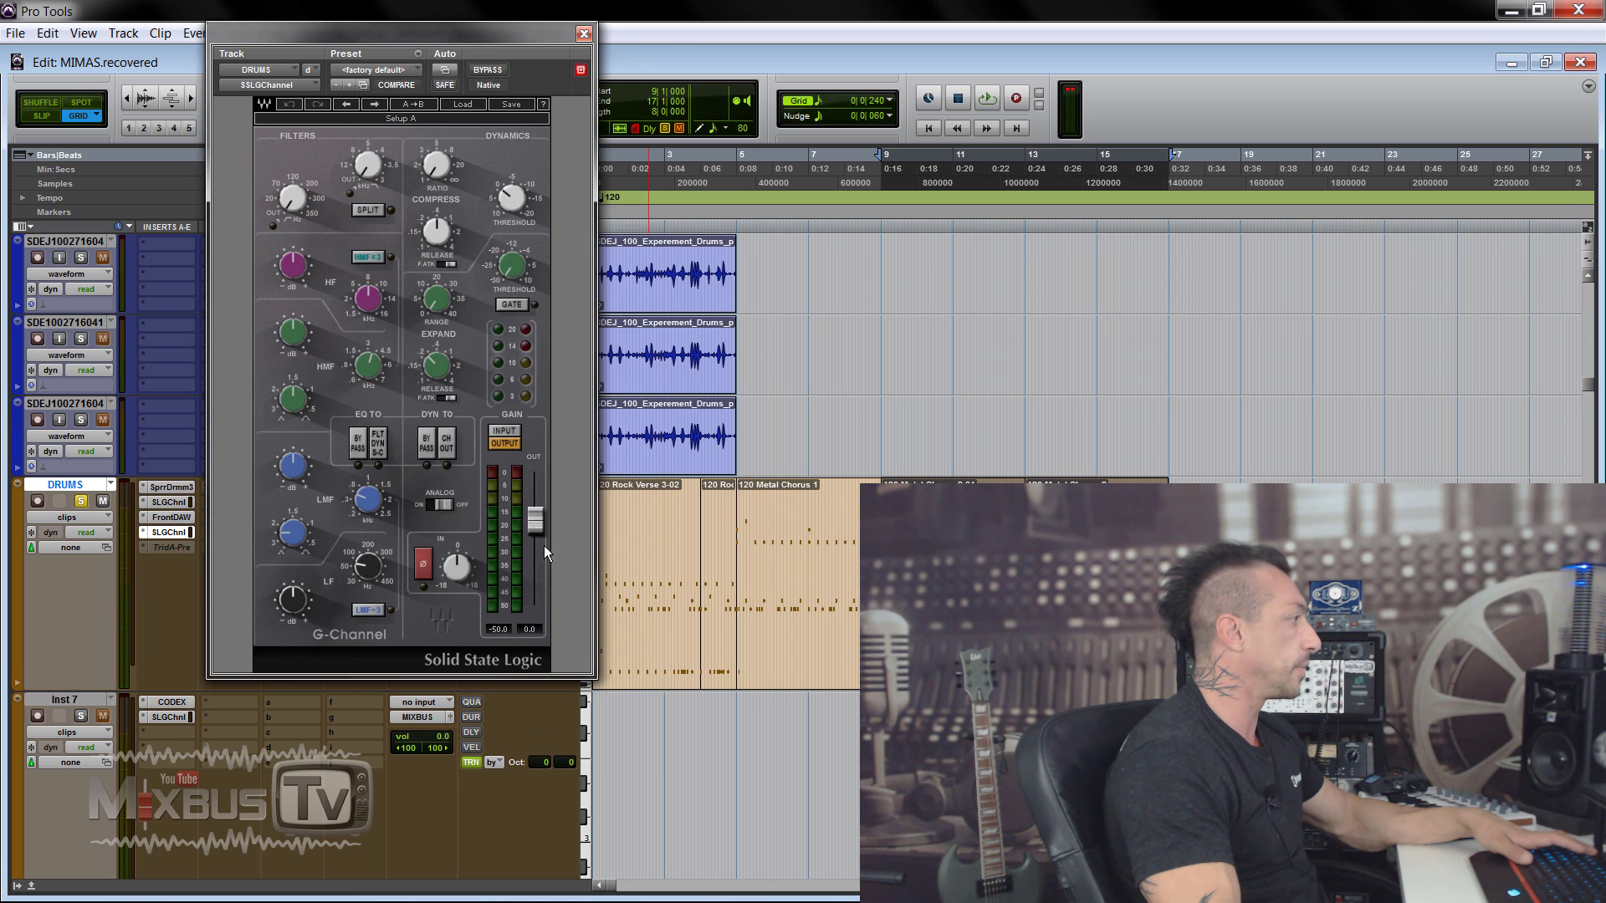
left_click_drag(536, 555, 538, 566)
Step: Open the DRUMS FrontDAW window alongside SSLGChannel and arrange the two plug-in windows side by side
left_click(173, 518)
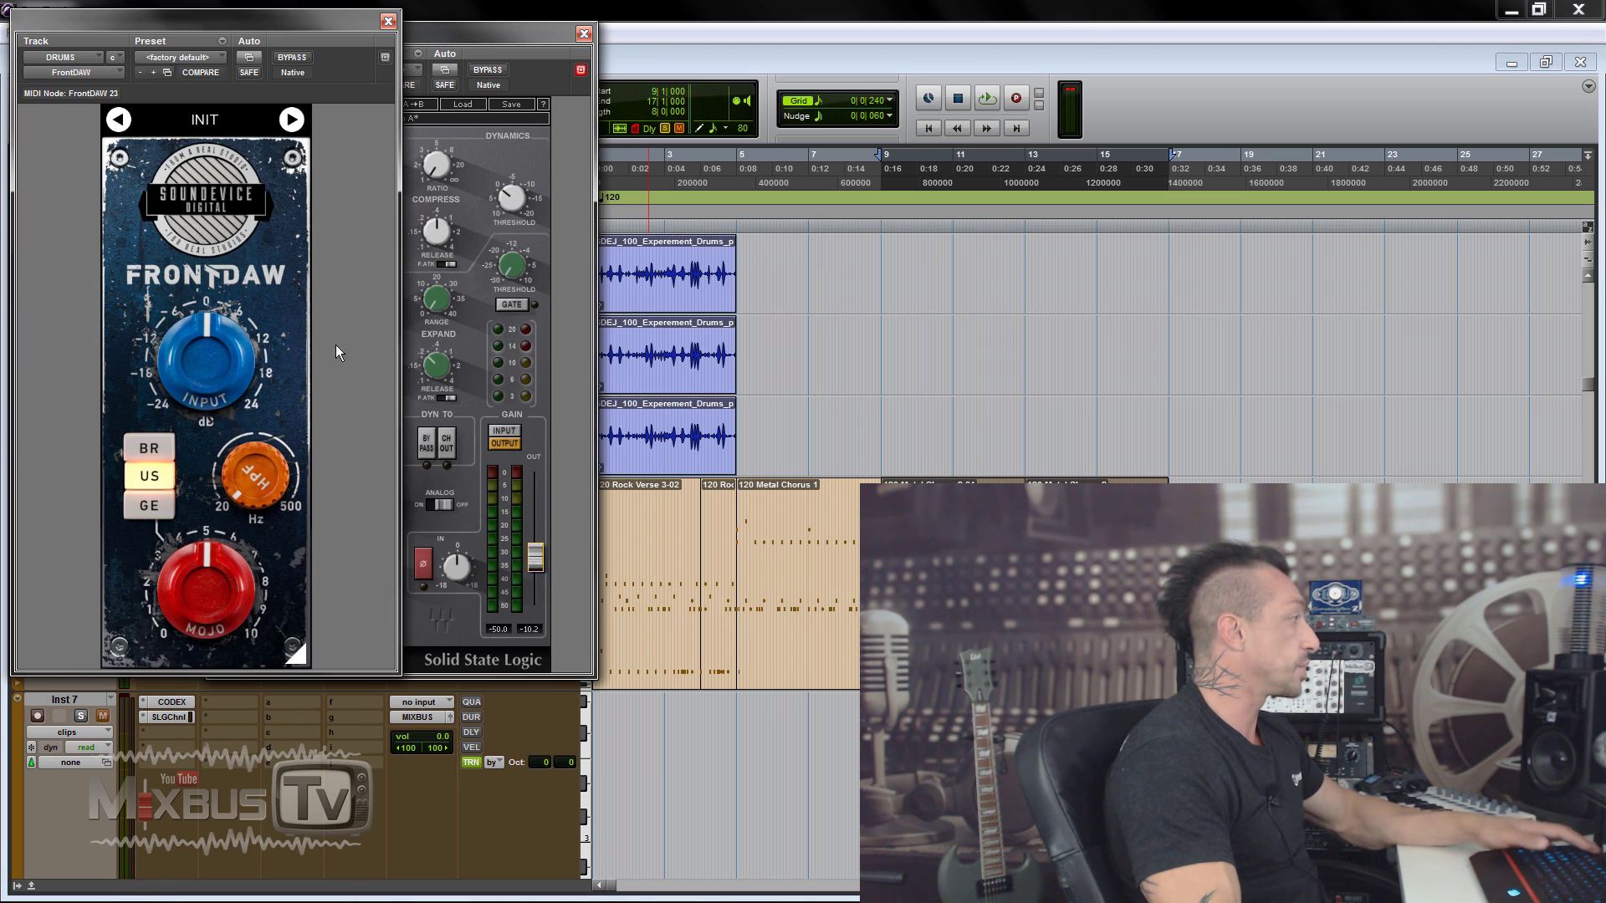
left_click_drag(326, 23, 701, 26)
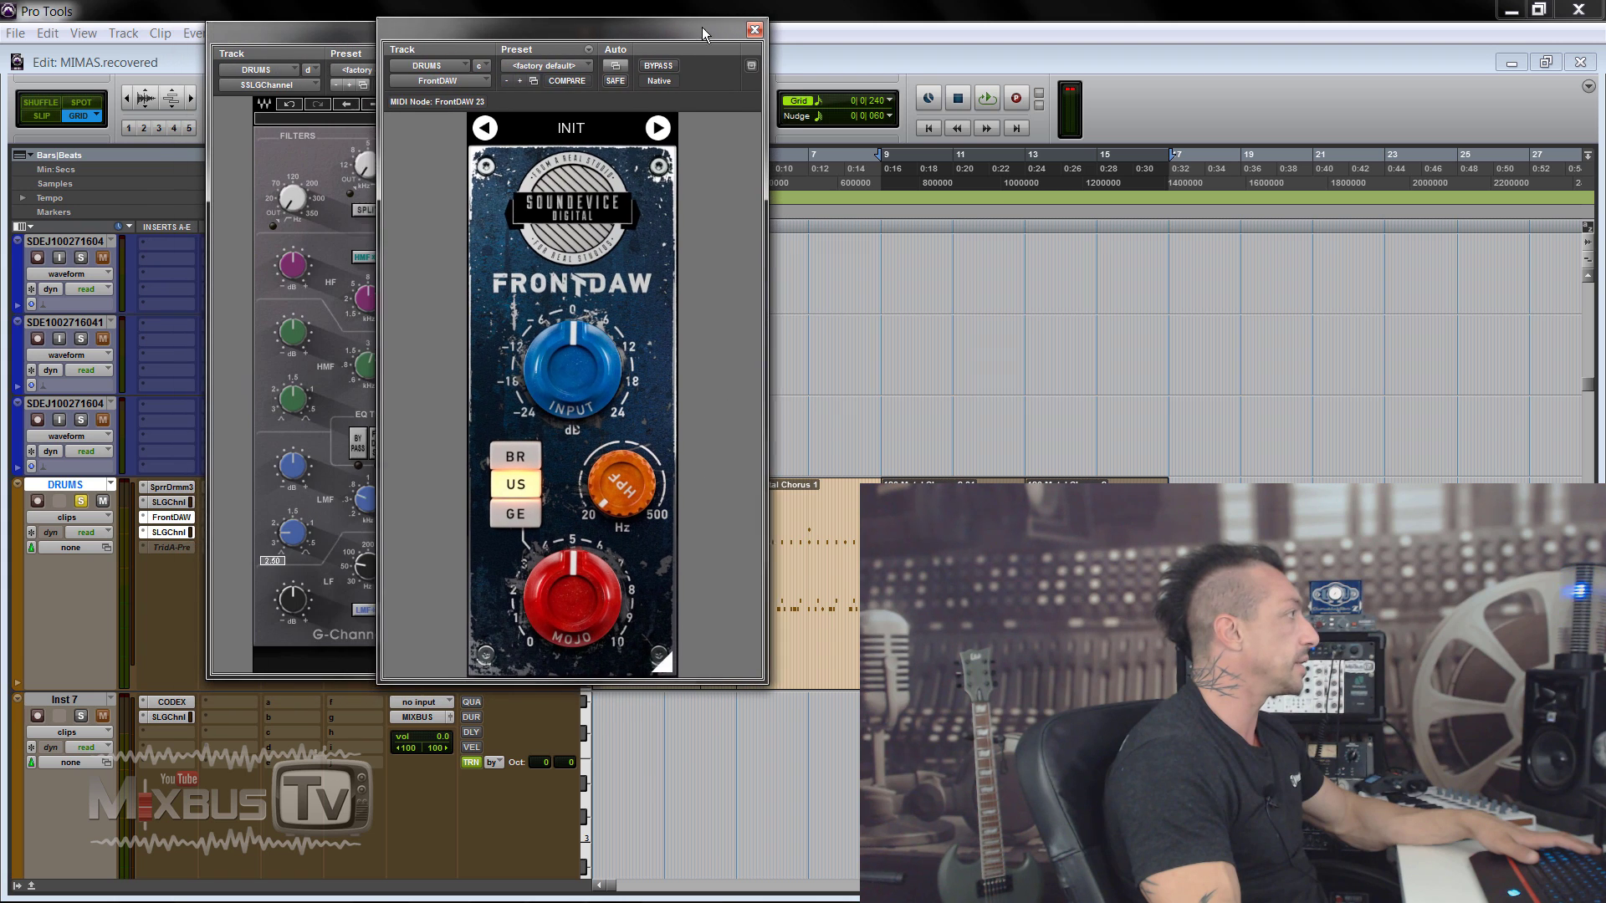
left_click_drag(301, 54, 261, 48)
left_click(634, 30)
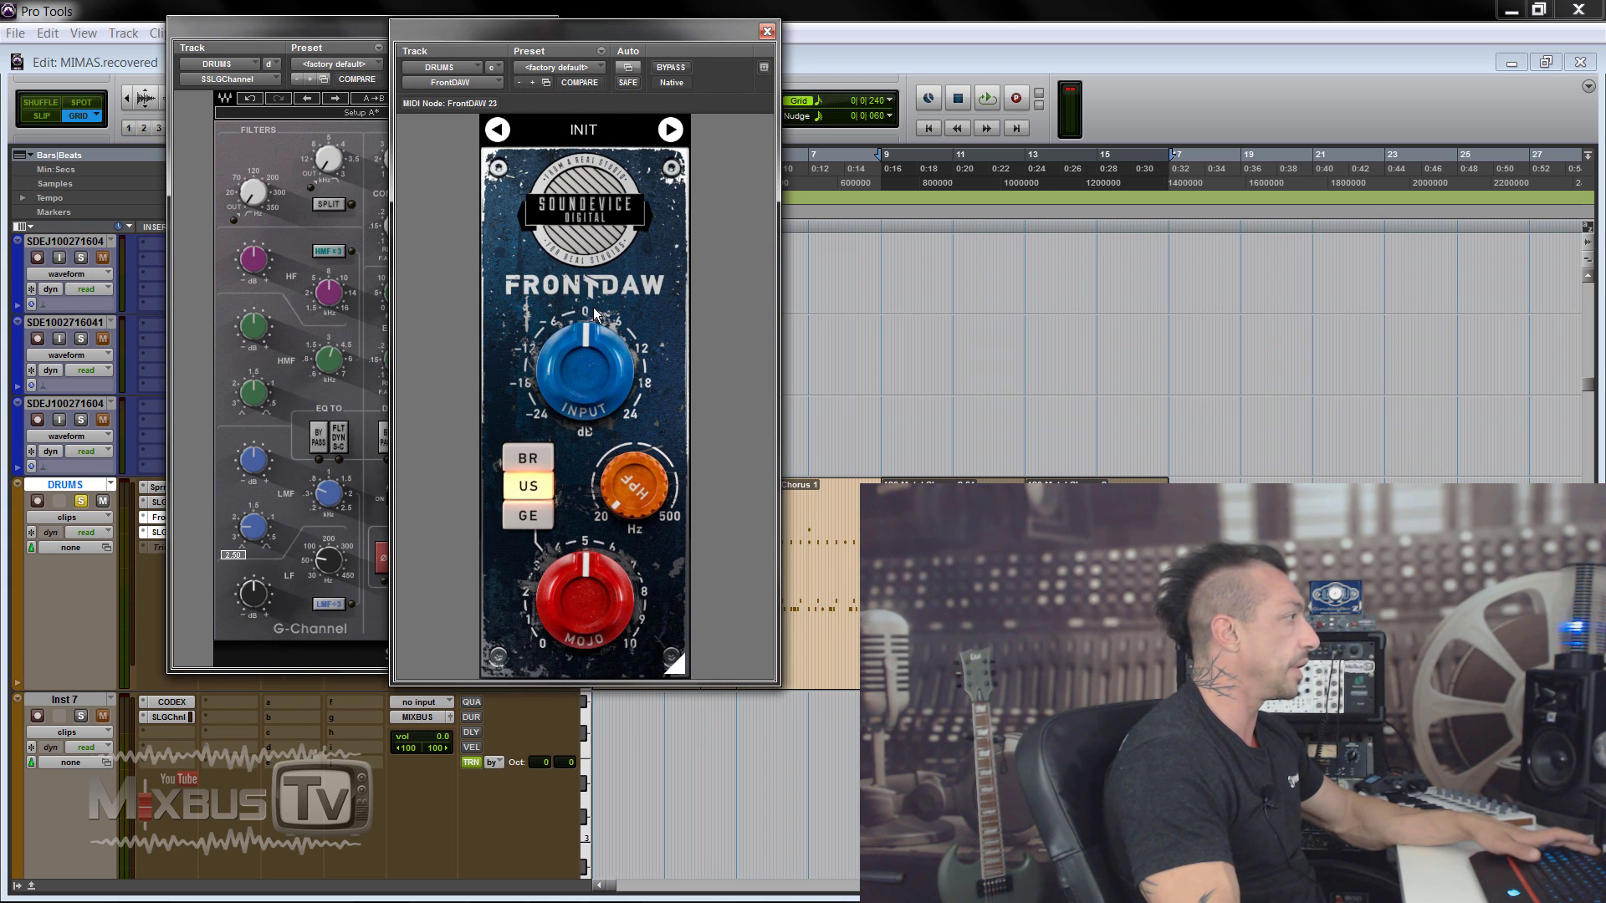
Step: Drive the DRUMS FrontDAW INPUT close to its 24 dB maximum and play the drums through it in US mode
left_click_drag(596, 315, 595, 248)
key("space")
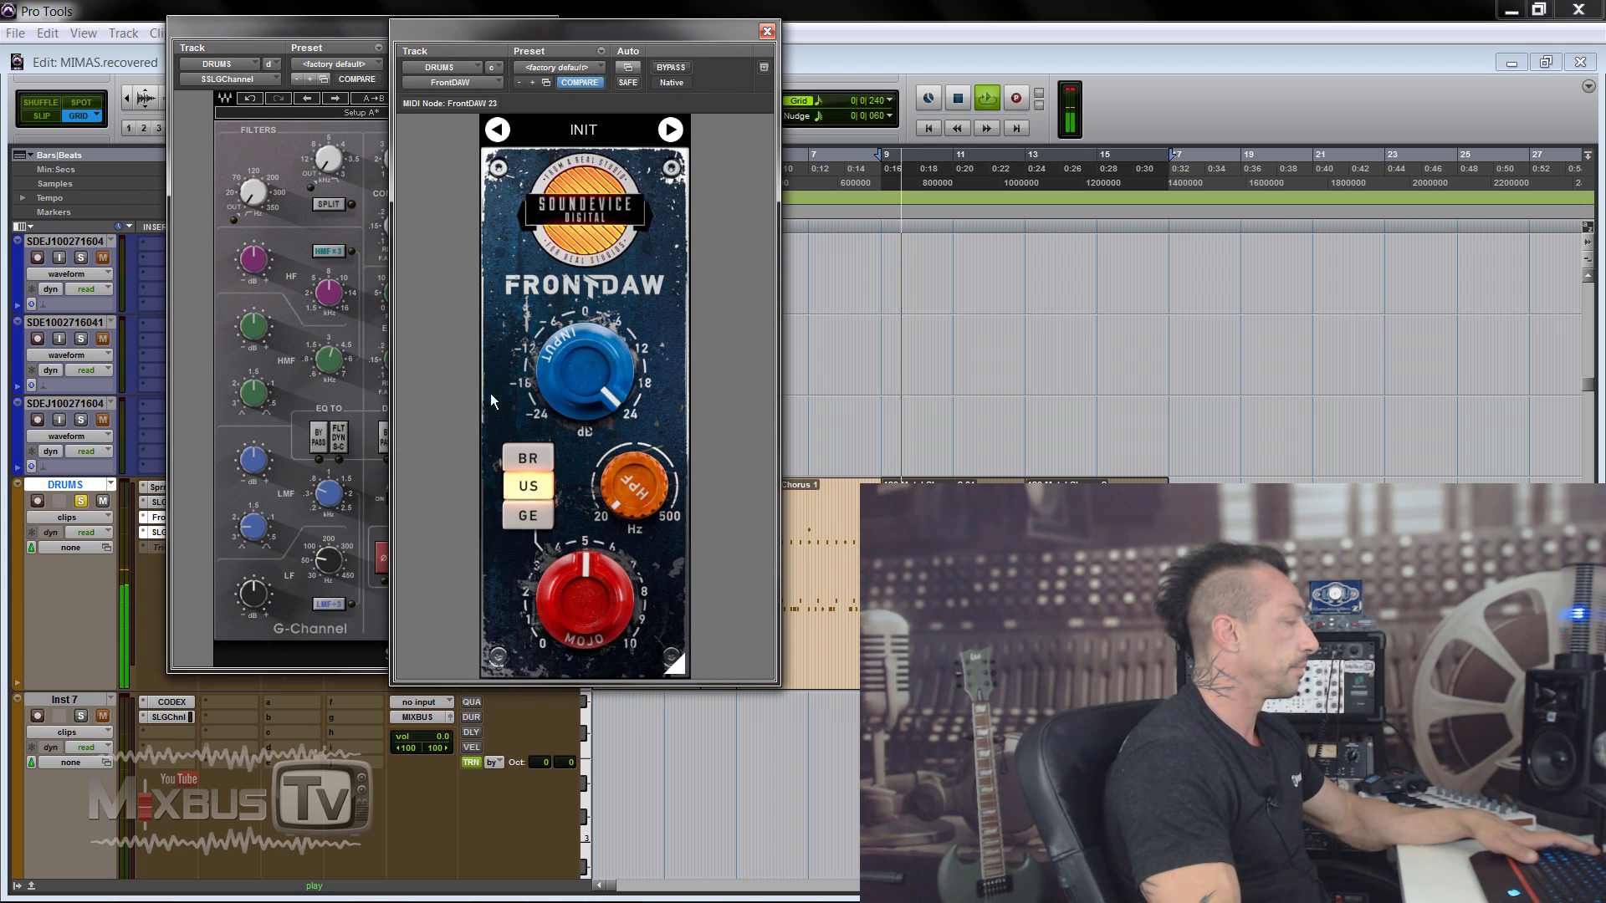
left_click_drag(583, 30, 642, 20)
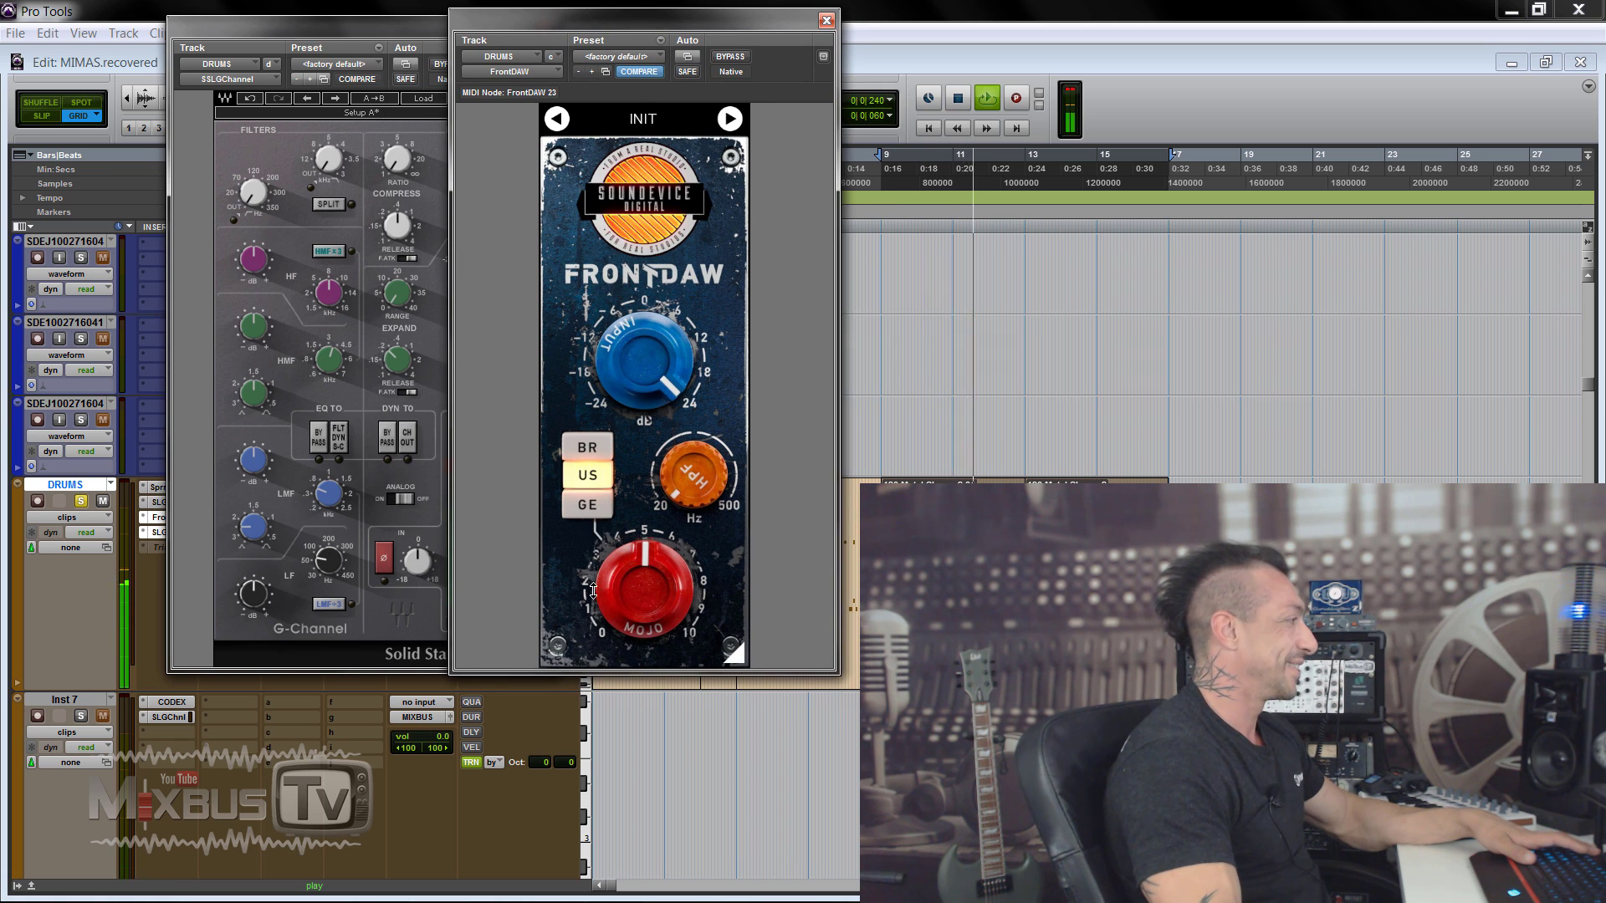
left_click_drag(629, 368, 630, 381)
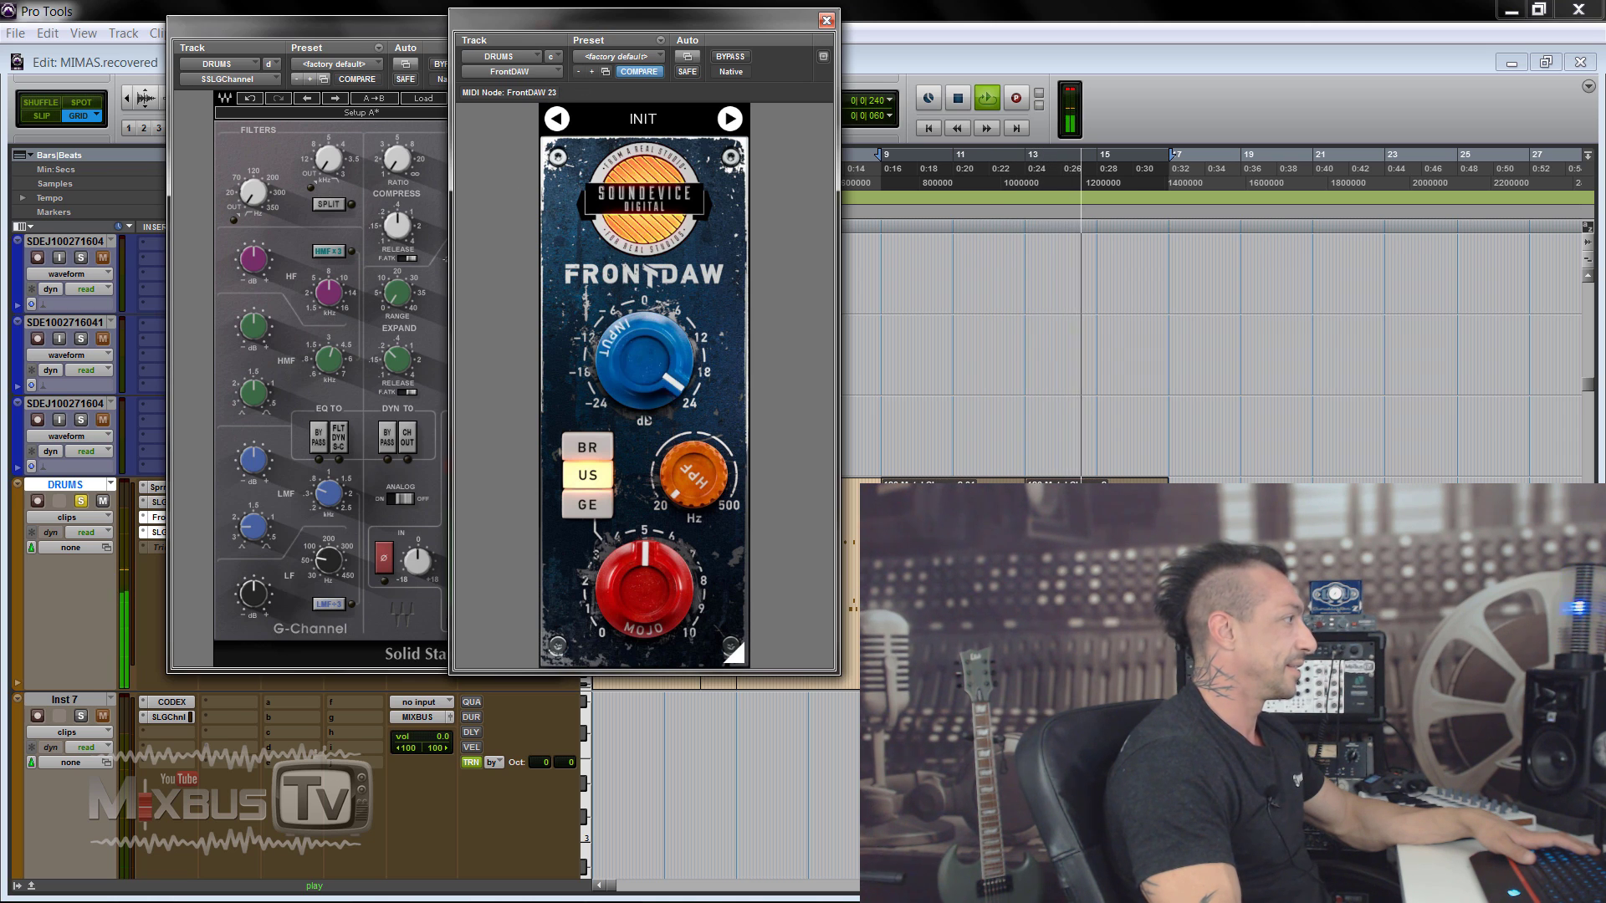
Step: Audition the overdriven drums in BR, GE and US modes and return FrontDAW to BR
left_click(585, 448)
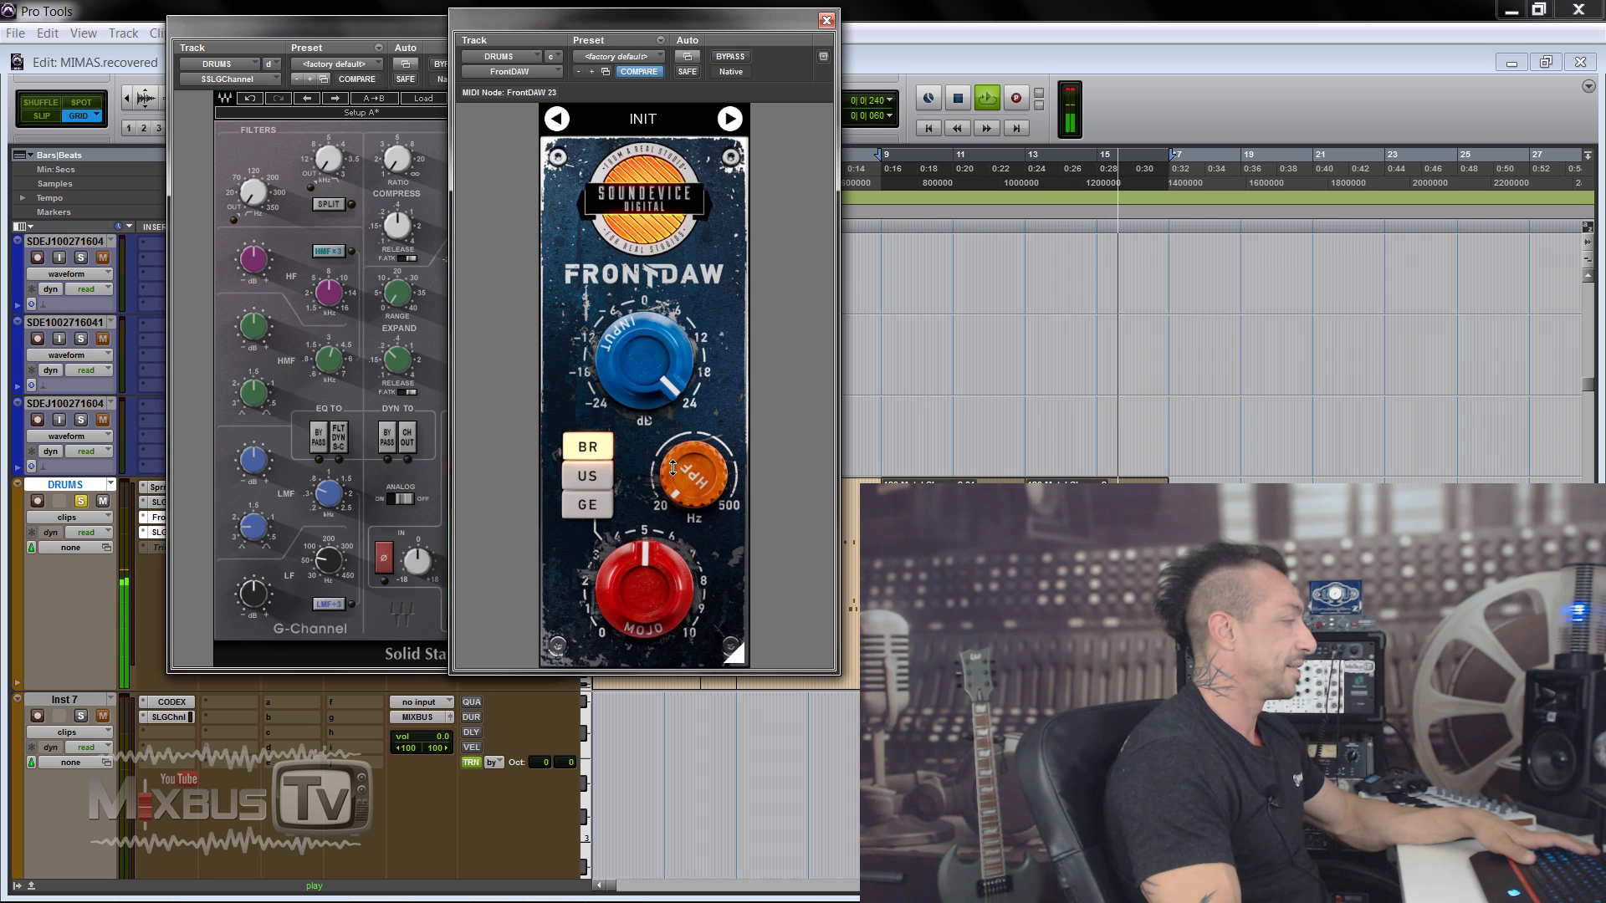
left_click(588, 505)
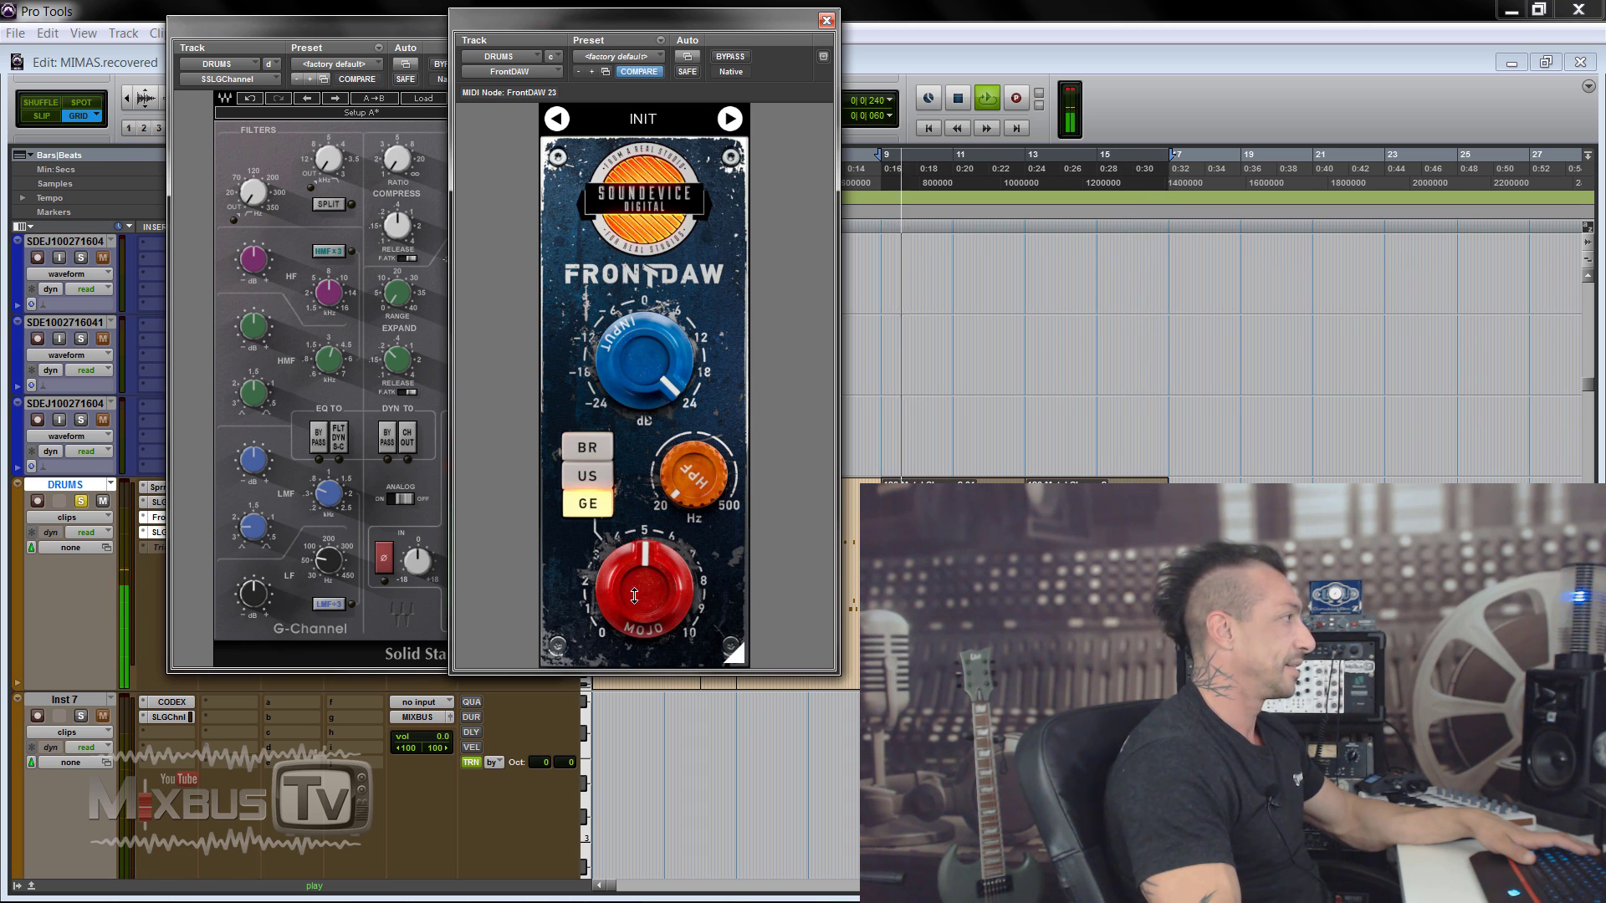
left_click(587, 477)
left_click(589, 452)
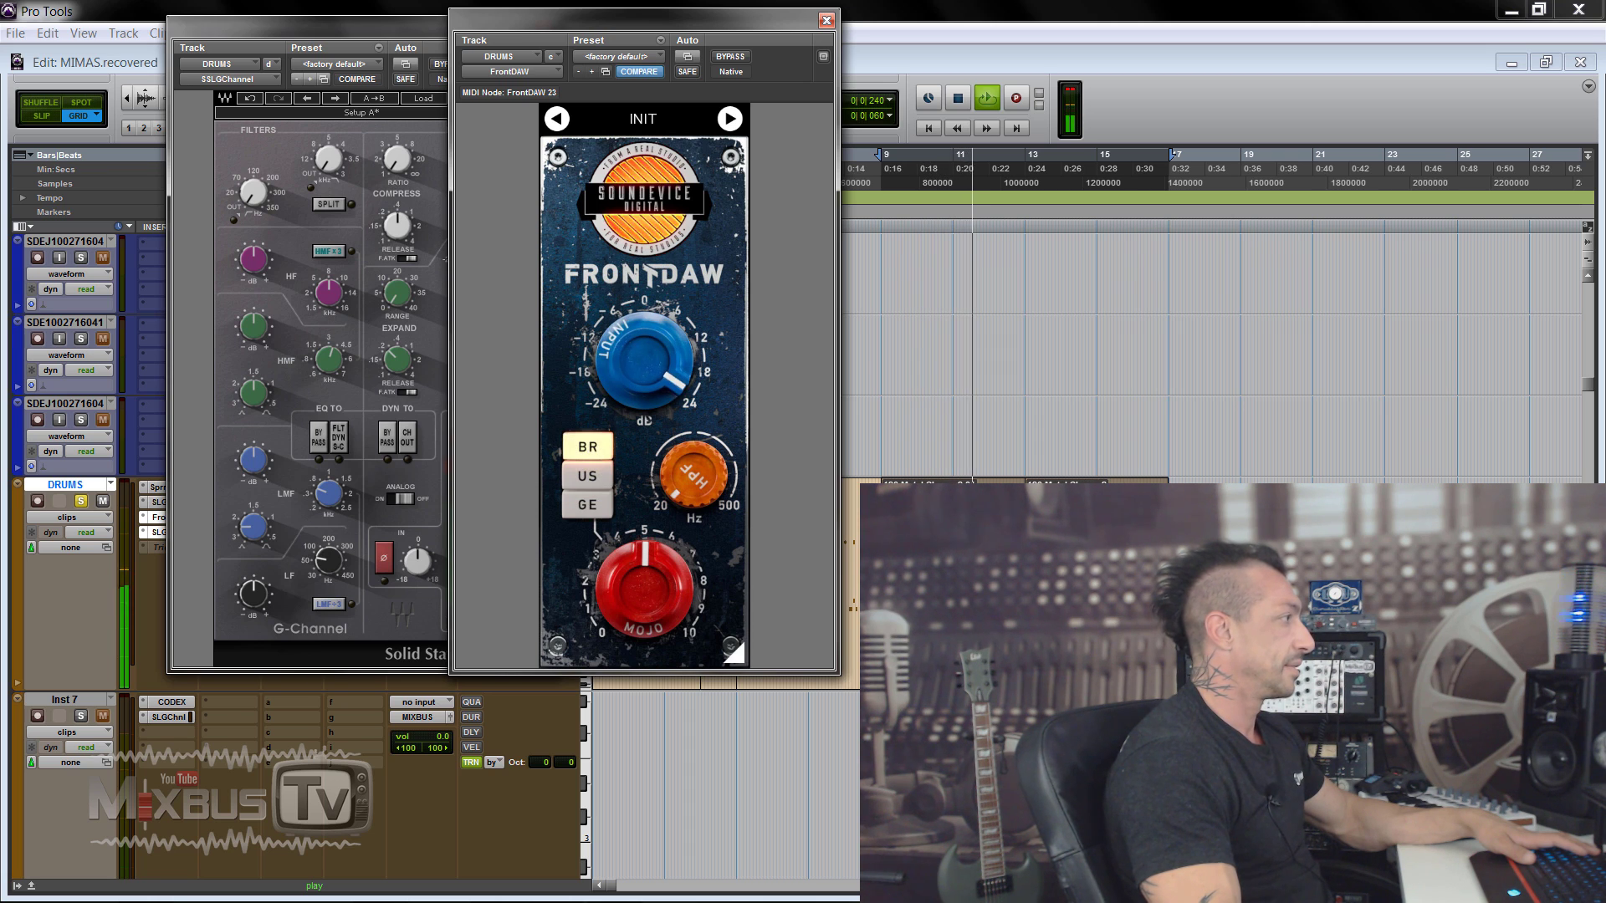
Step: Raise MOJO close to maximum with INPUT eased to about 20 dB, audition US and GE modes, and stop playback
left_click_drag(647, 591, 646, 540)
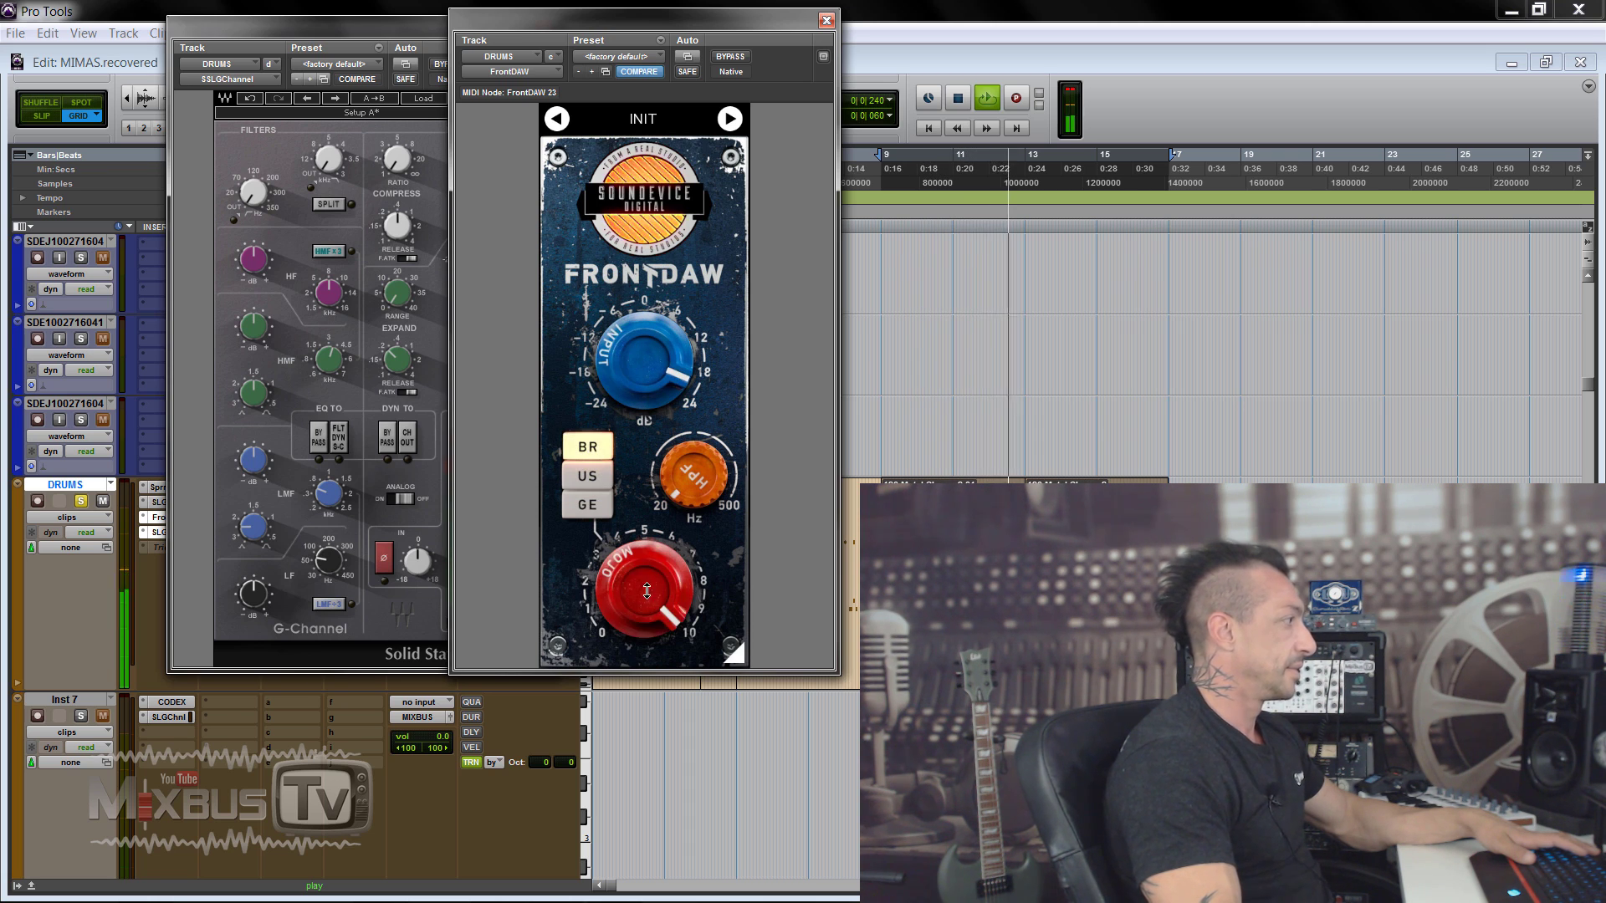
left_click(599, 489)
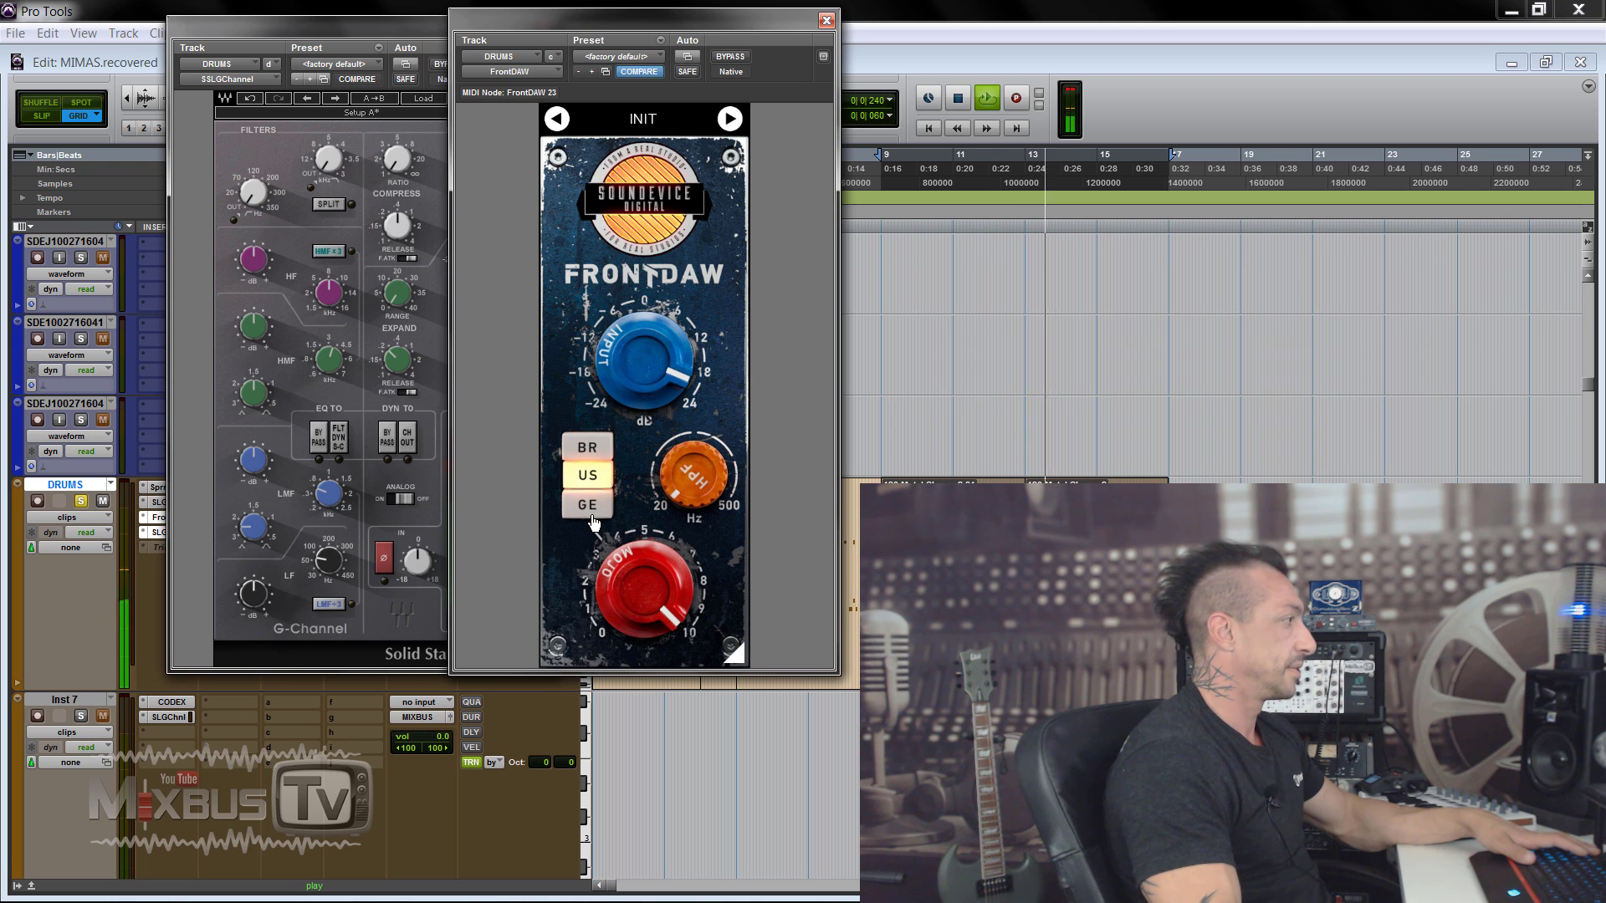
left_click(590, 506)
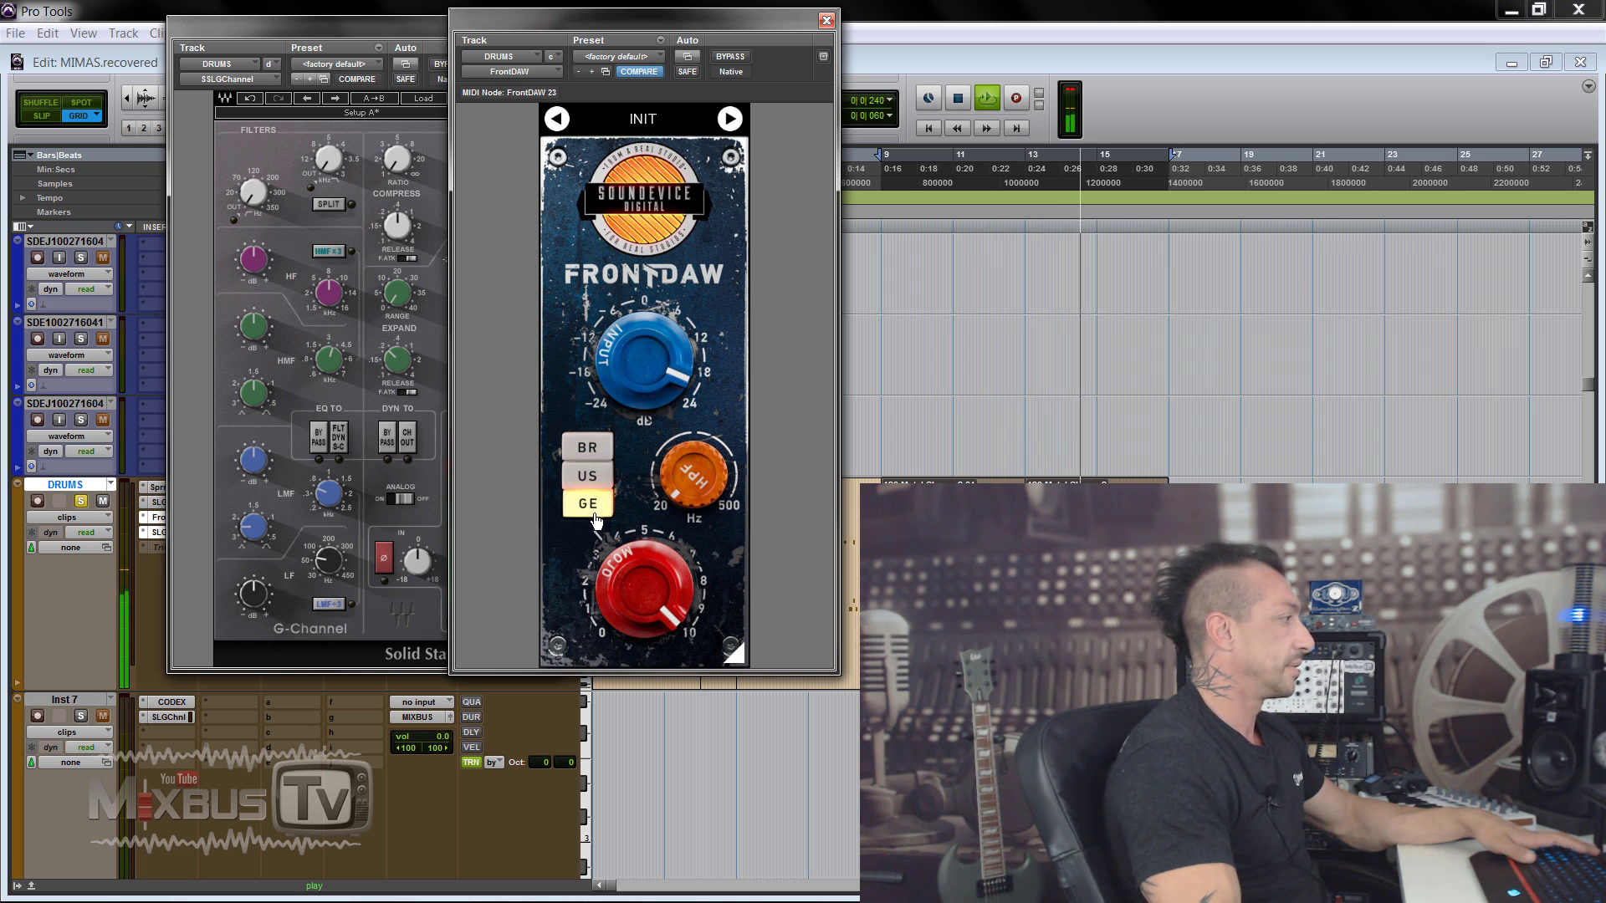
key("space")
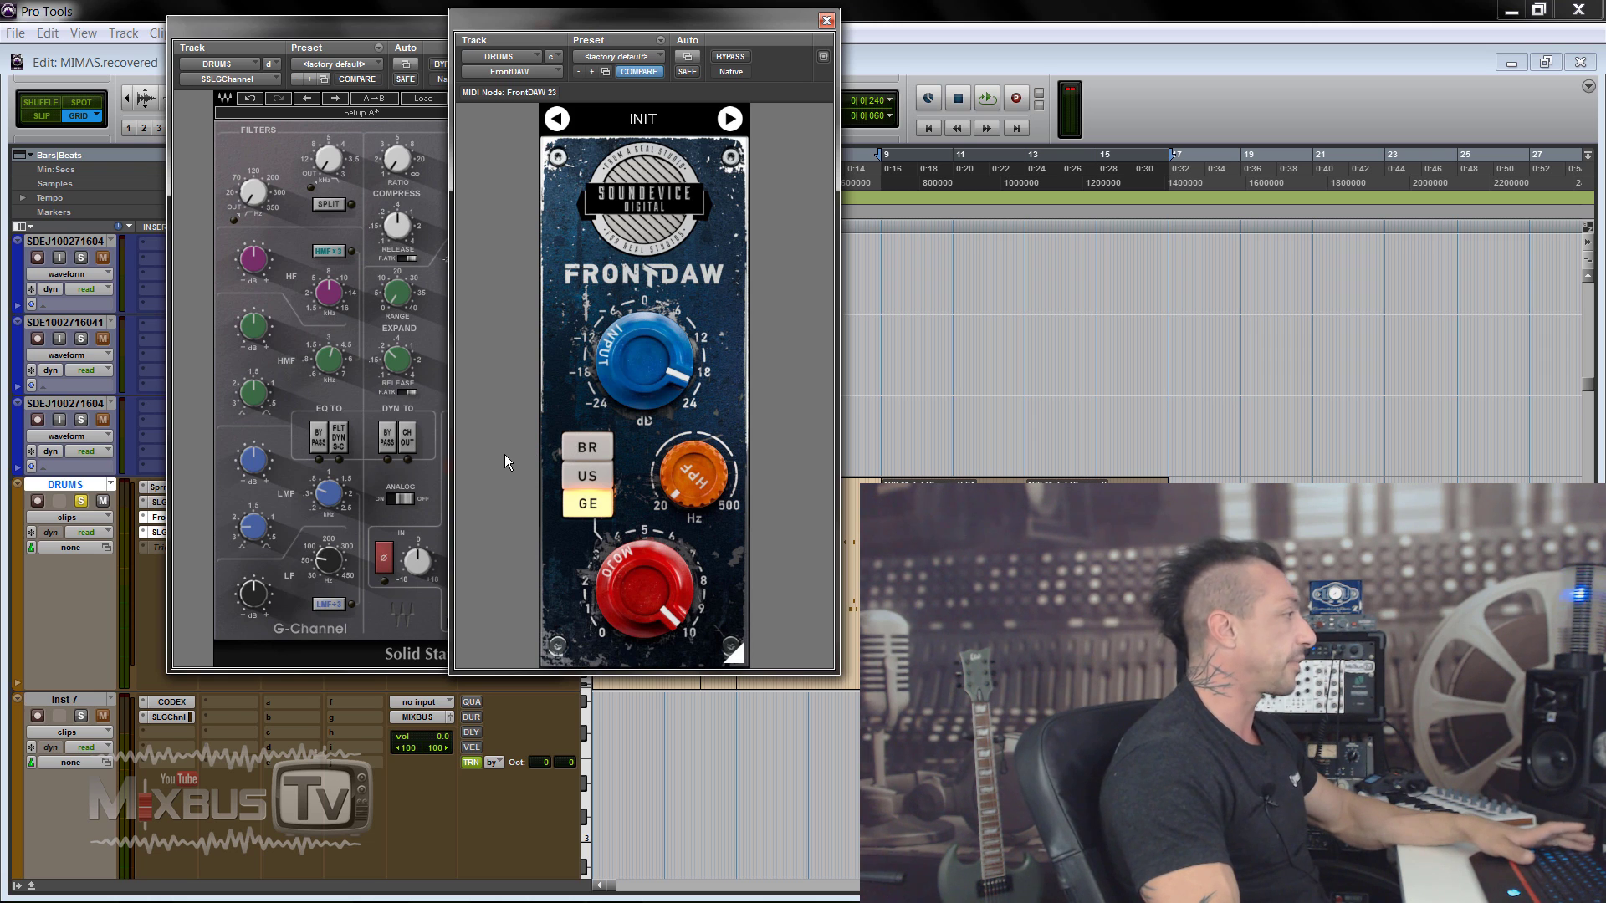
Step: Play the drums and audition FrontDAW's BR, US and GE modes with MOJO close to maximum
key("space")
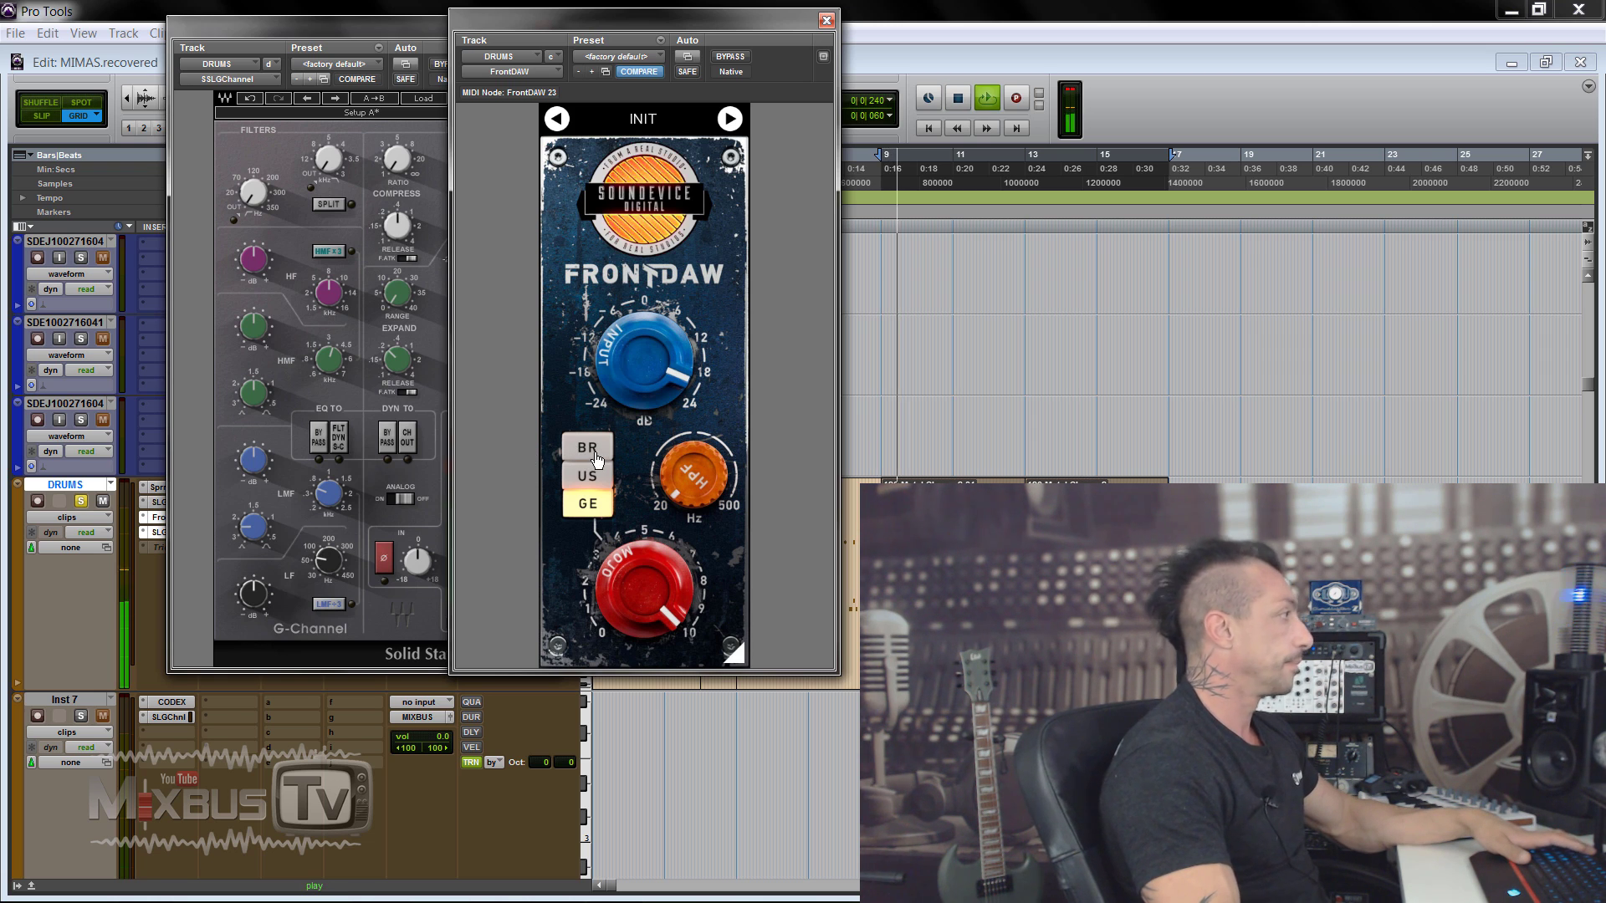
left_click(597, 452)
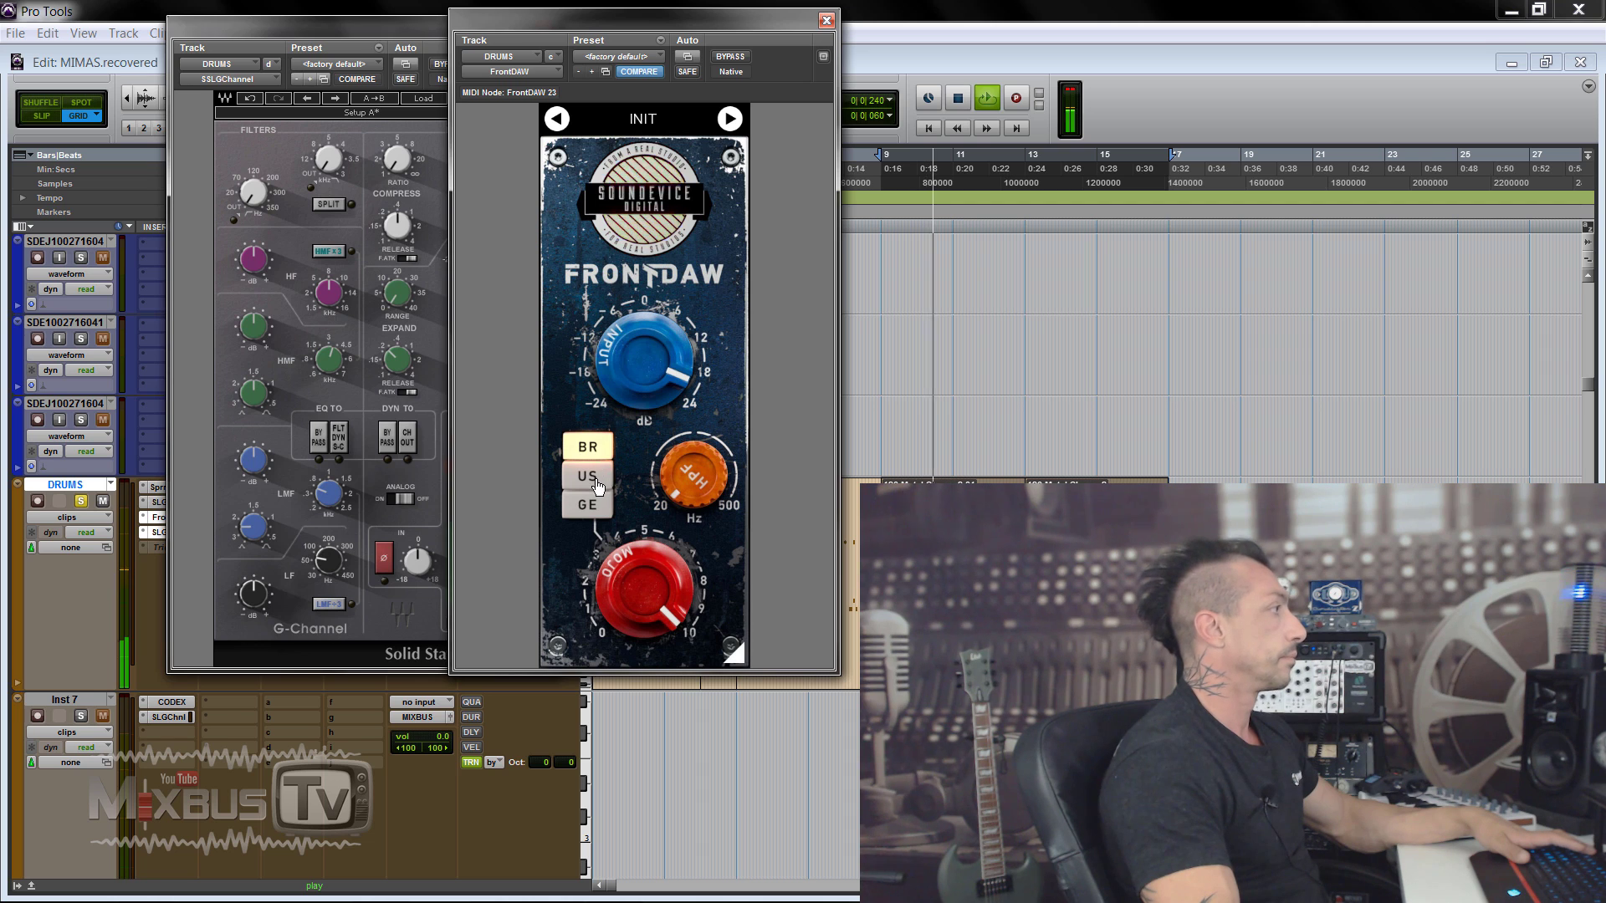
left_click(596, 483)
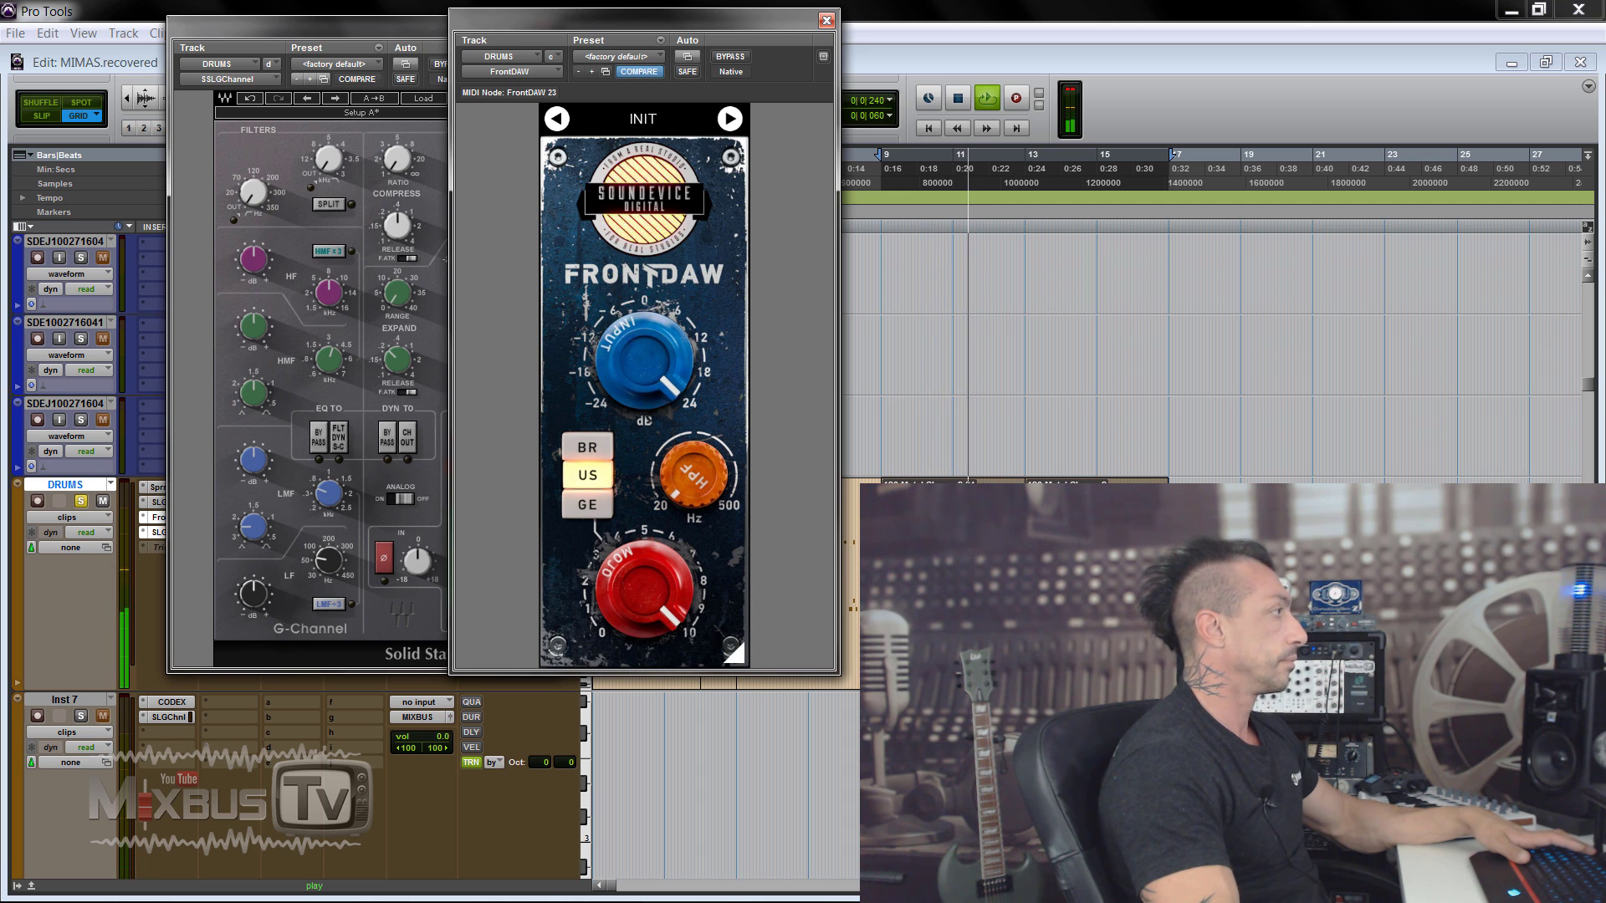
left_click(594, 512)
Step: Turn FrontDAW's MOJO down to 0 on the drums in GE mode and switch to BR for comparison
left_click_drag(644, 585, 644, 636)
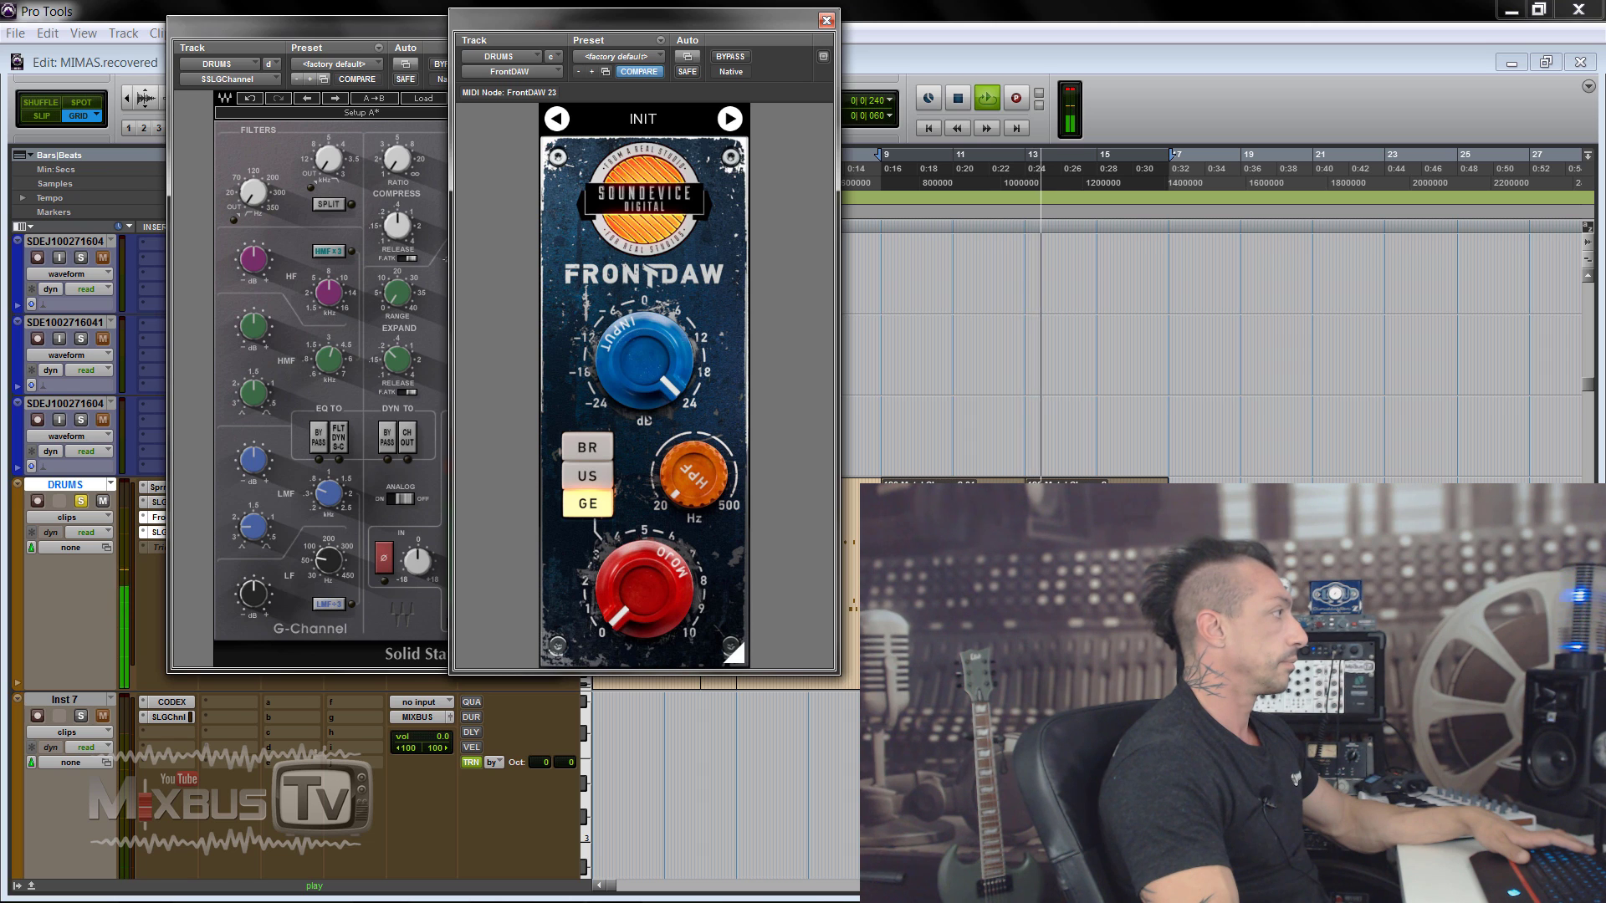
left_click(596, 452)
left_click(596, 453)
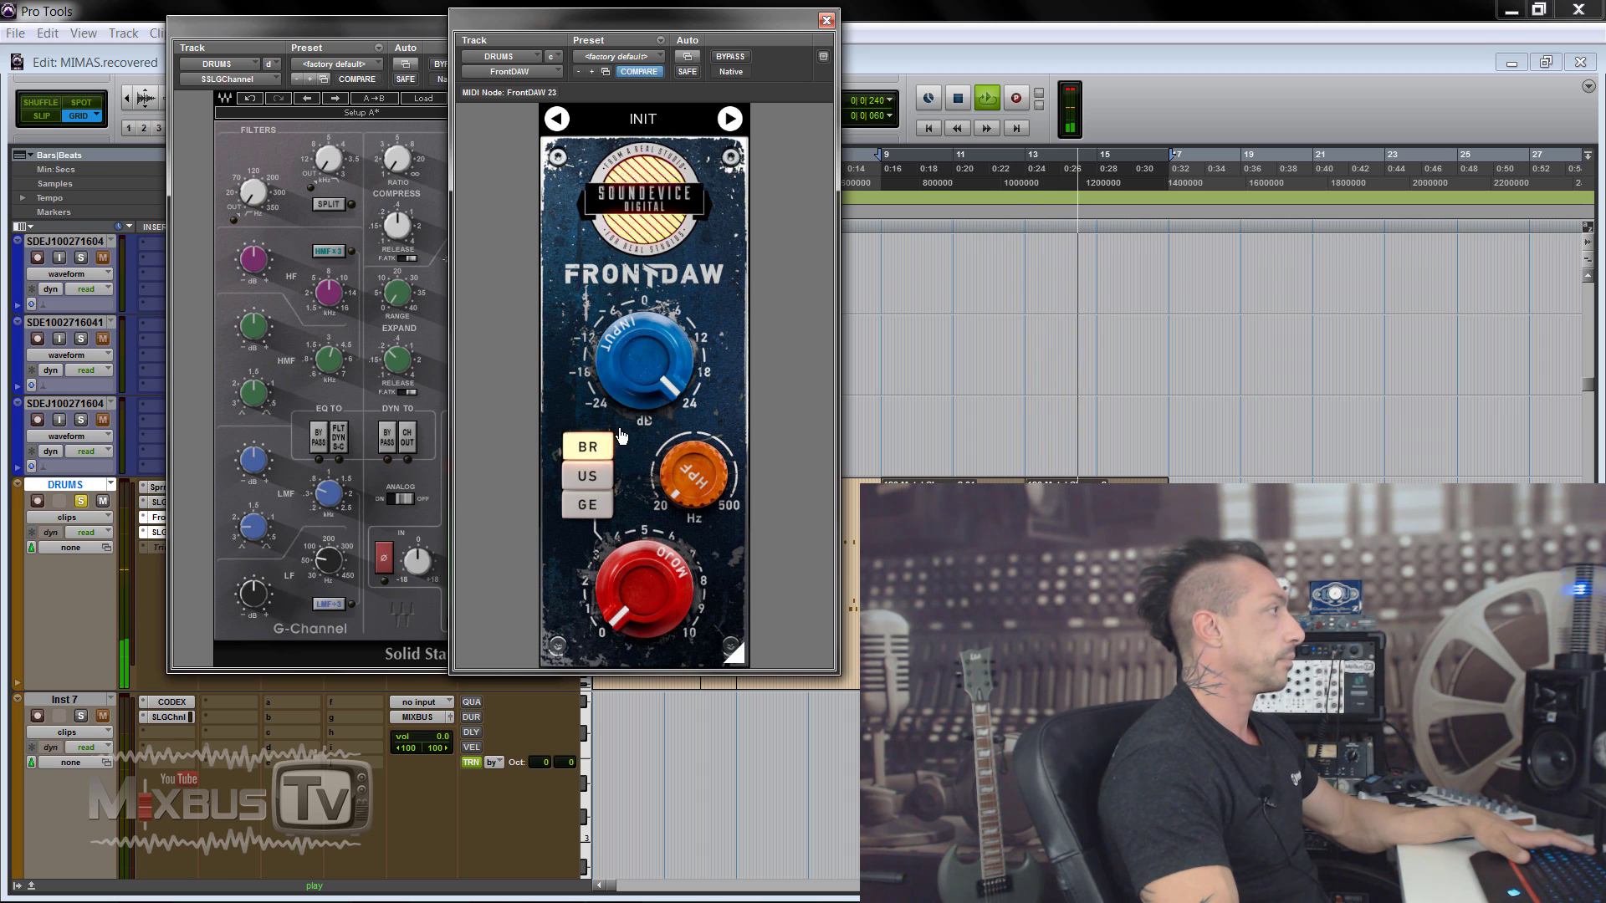
Step: Raise MOJO back to maximum with INPUT at about 15 dB, audition US and GE modes, and close both DRUMS plug-in windows
left_click_drag(646, 592, 647, 544)
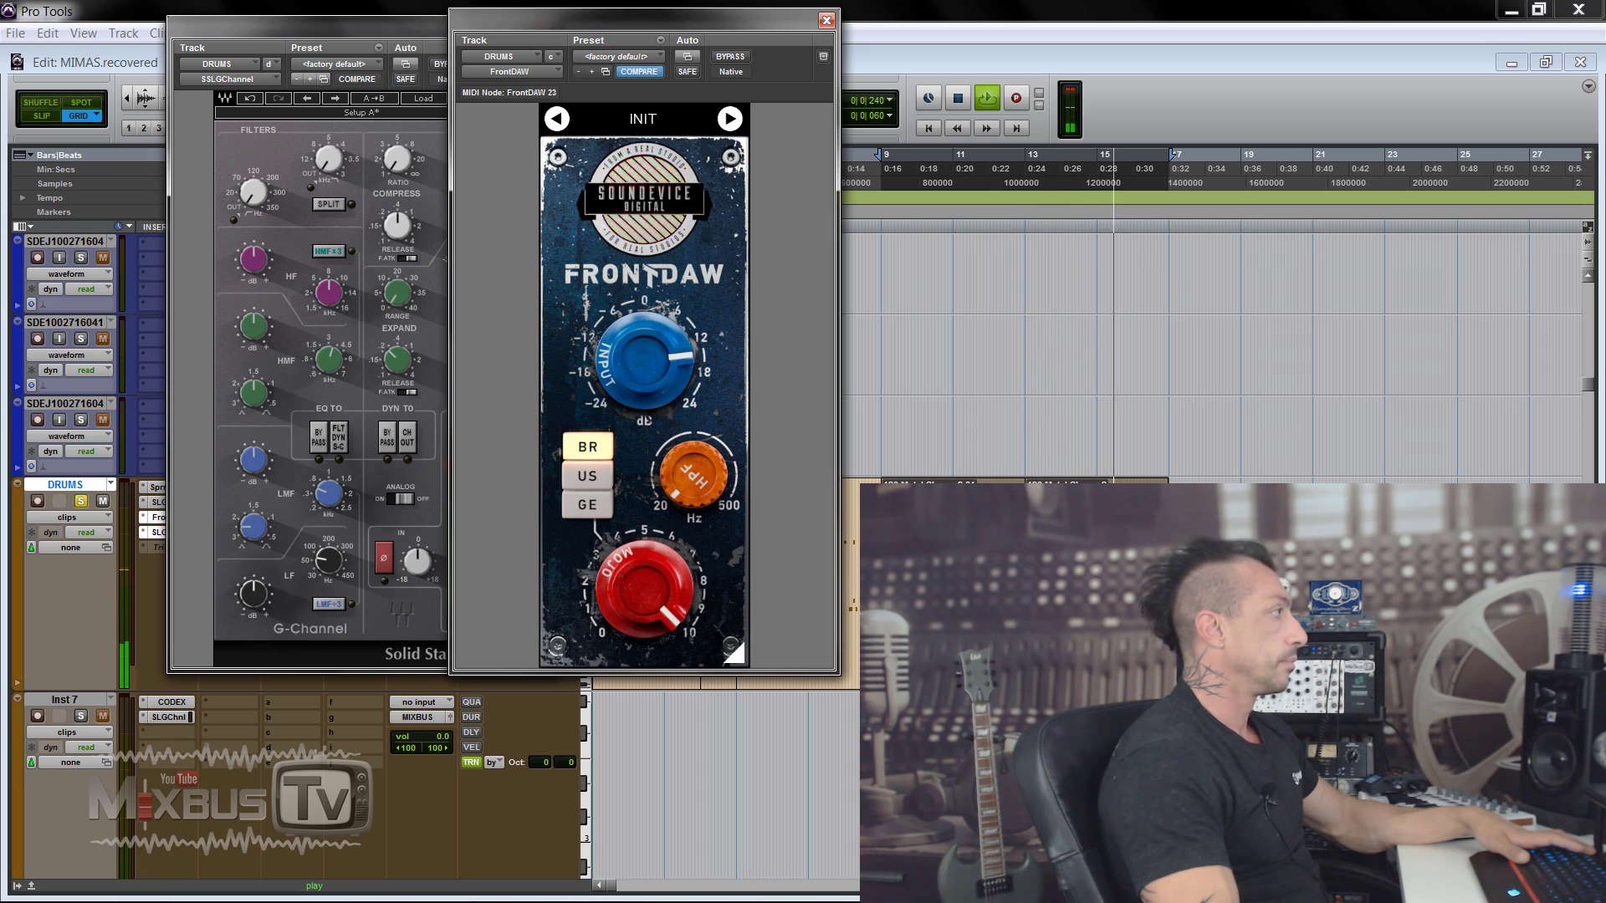
left_click(588, 475)
left_click(587, 506)
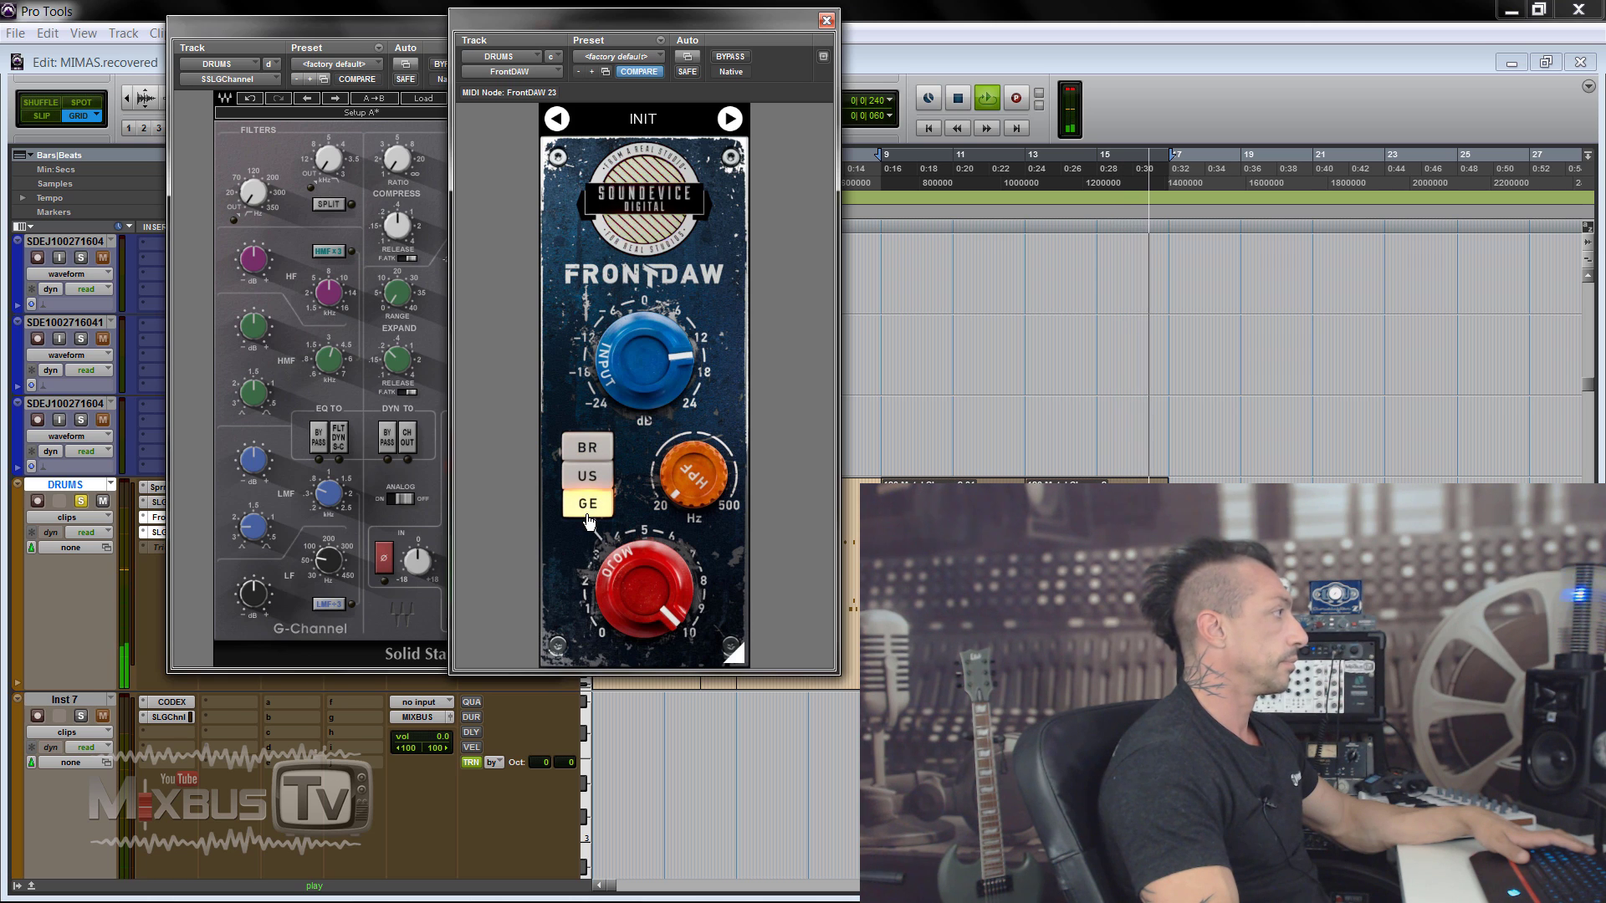
left_click(827, 20)
left_click(545, 28)
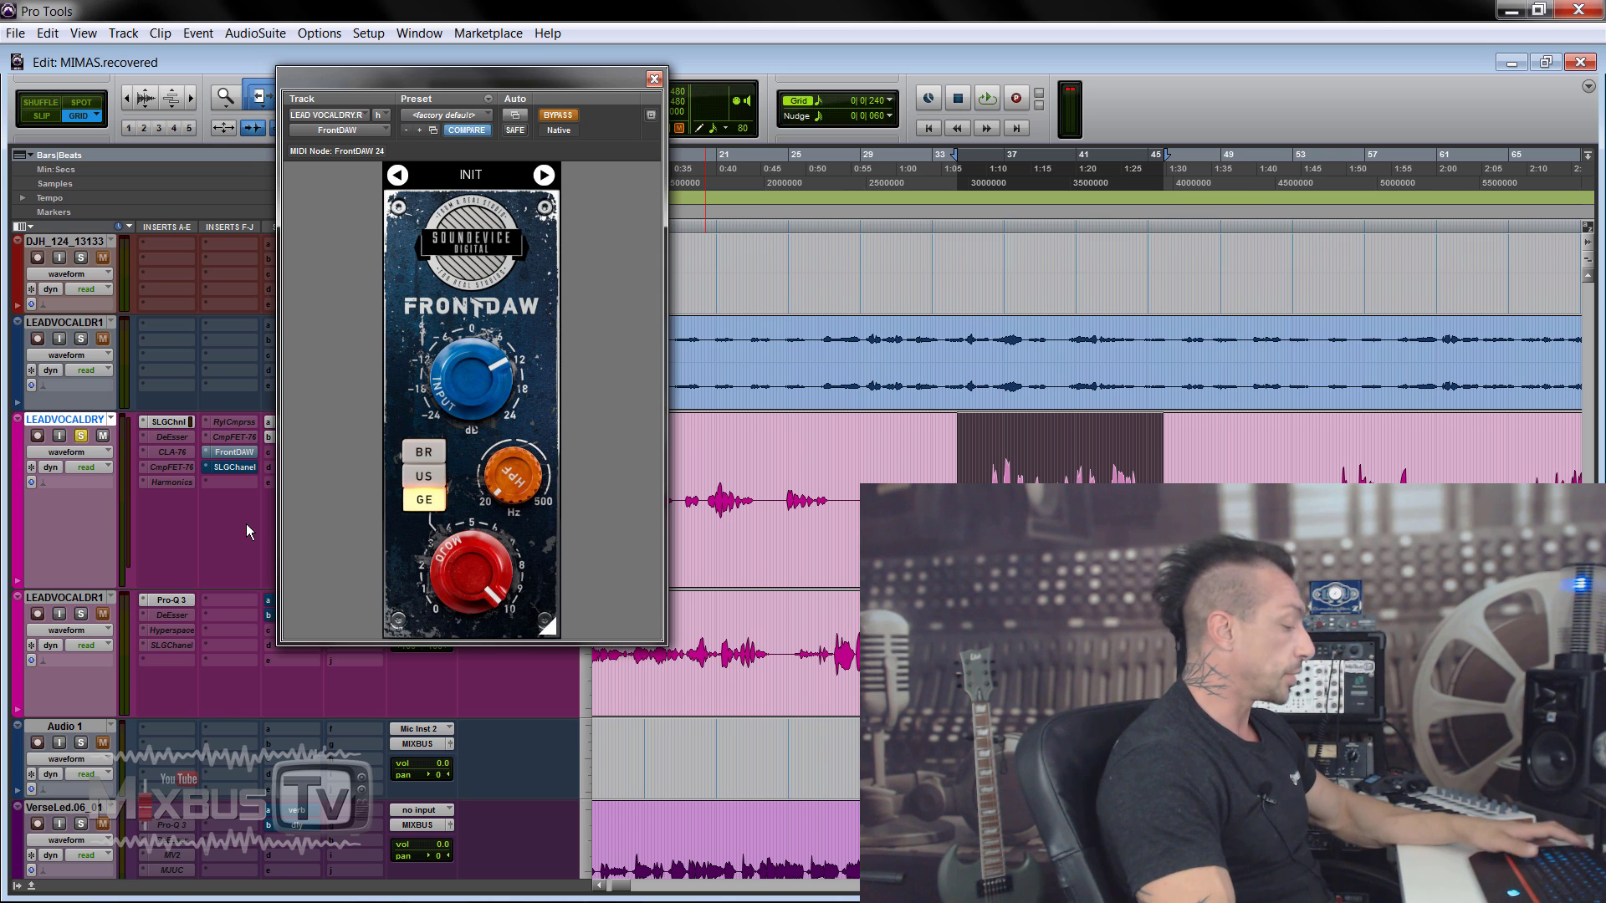
Step: Open SSLGChannel on the dry lead vocal track, start playback, and close its window to leave only FrontDAW open
left_click(234, 467)
key("space")
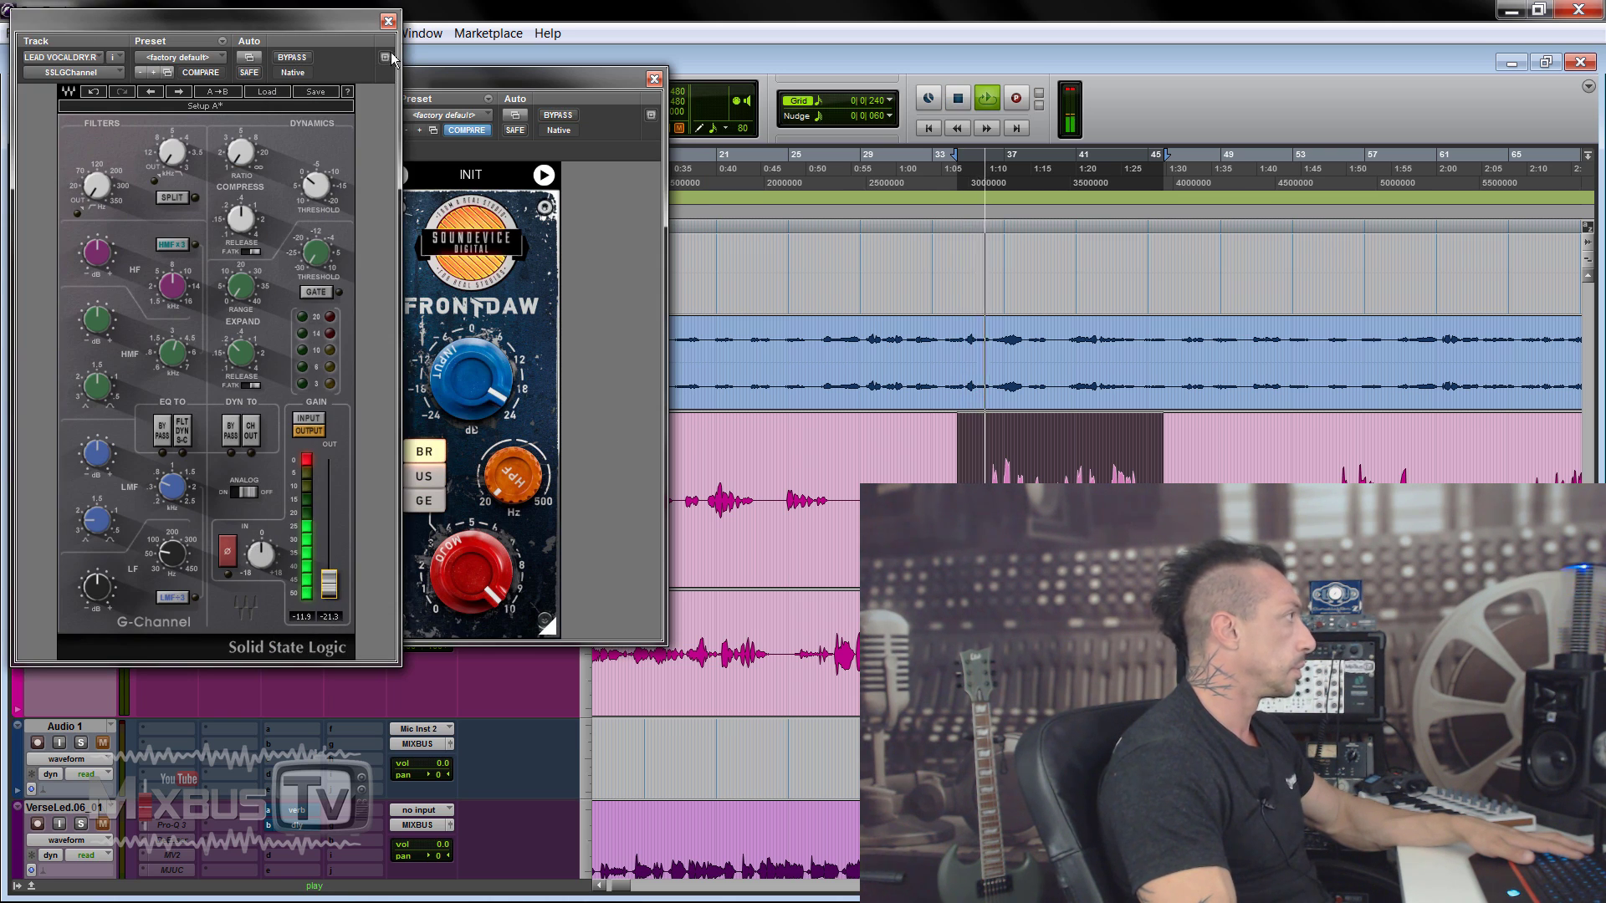
left_click(388, 21)
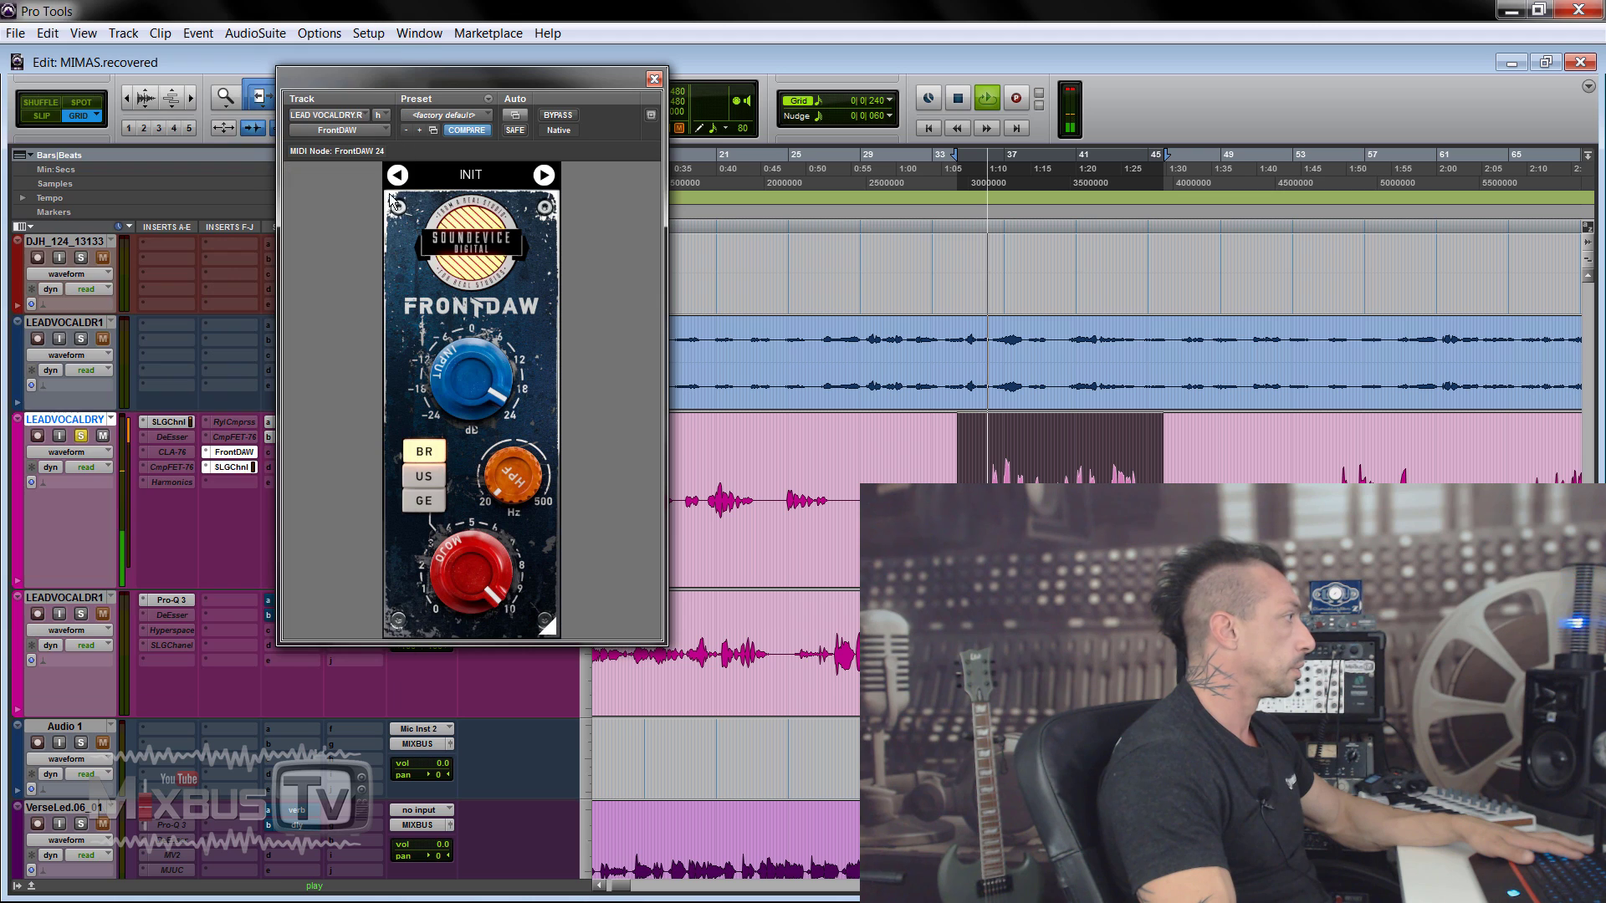
Step: Switch FrontDAW through US and GE modes on the playing lead vocal and stop playback
left_click(430, 487)
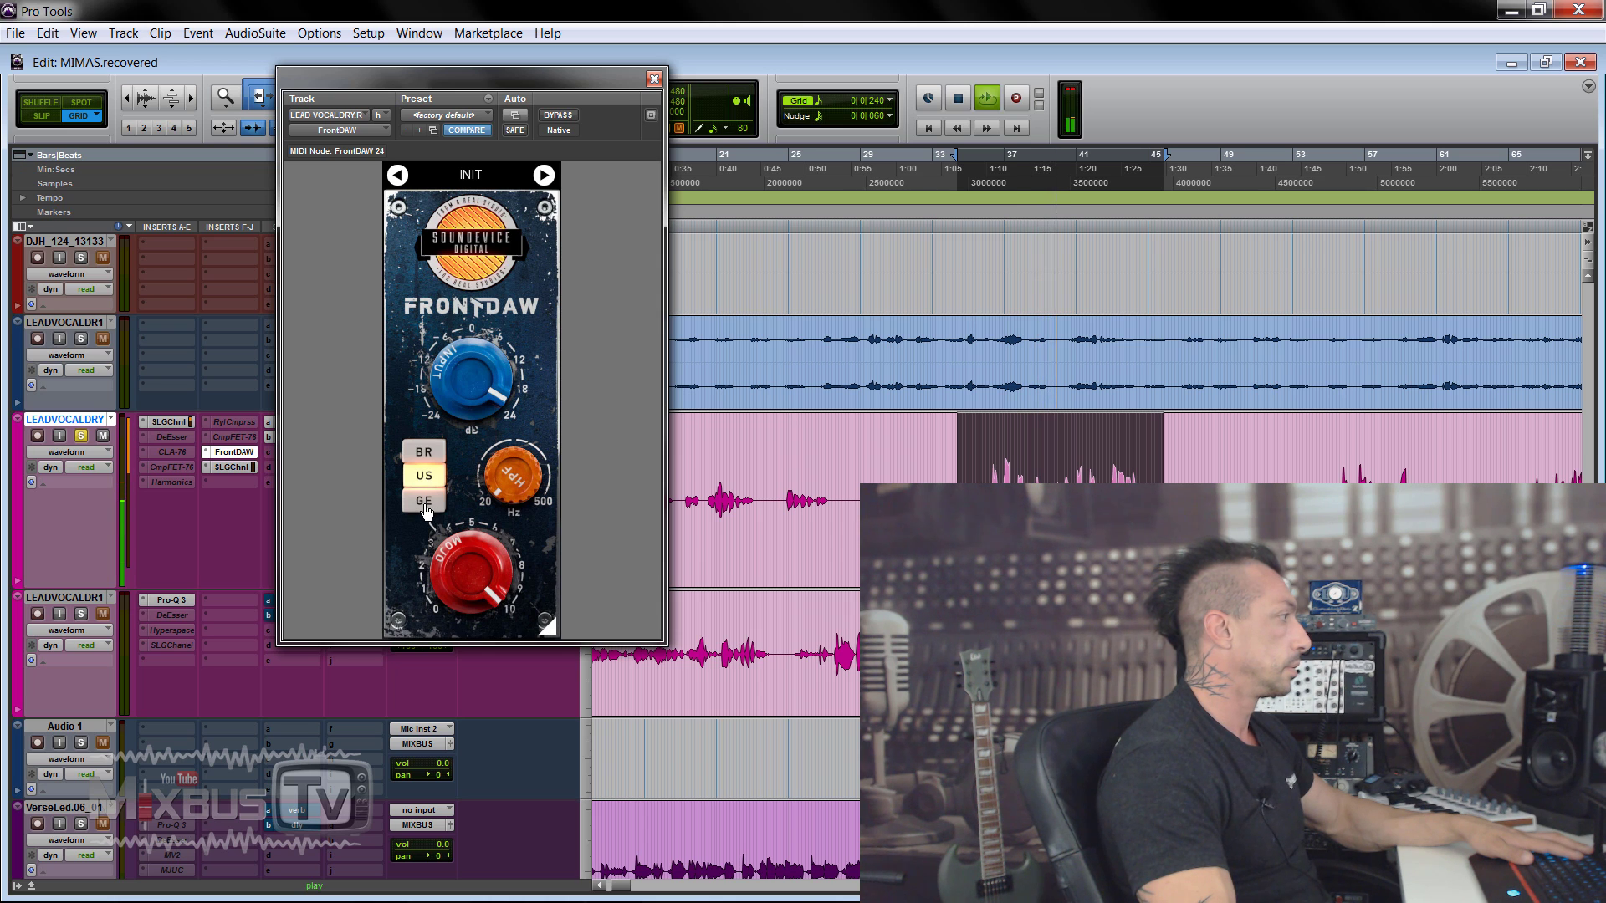
left_click(425, 506)
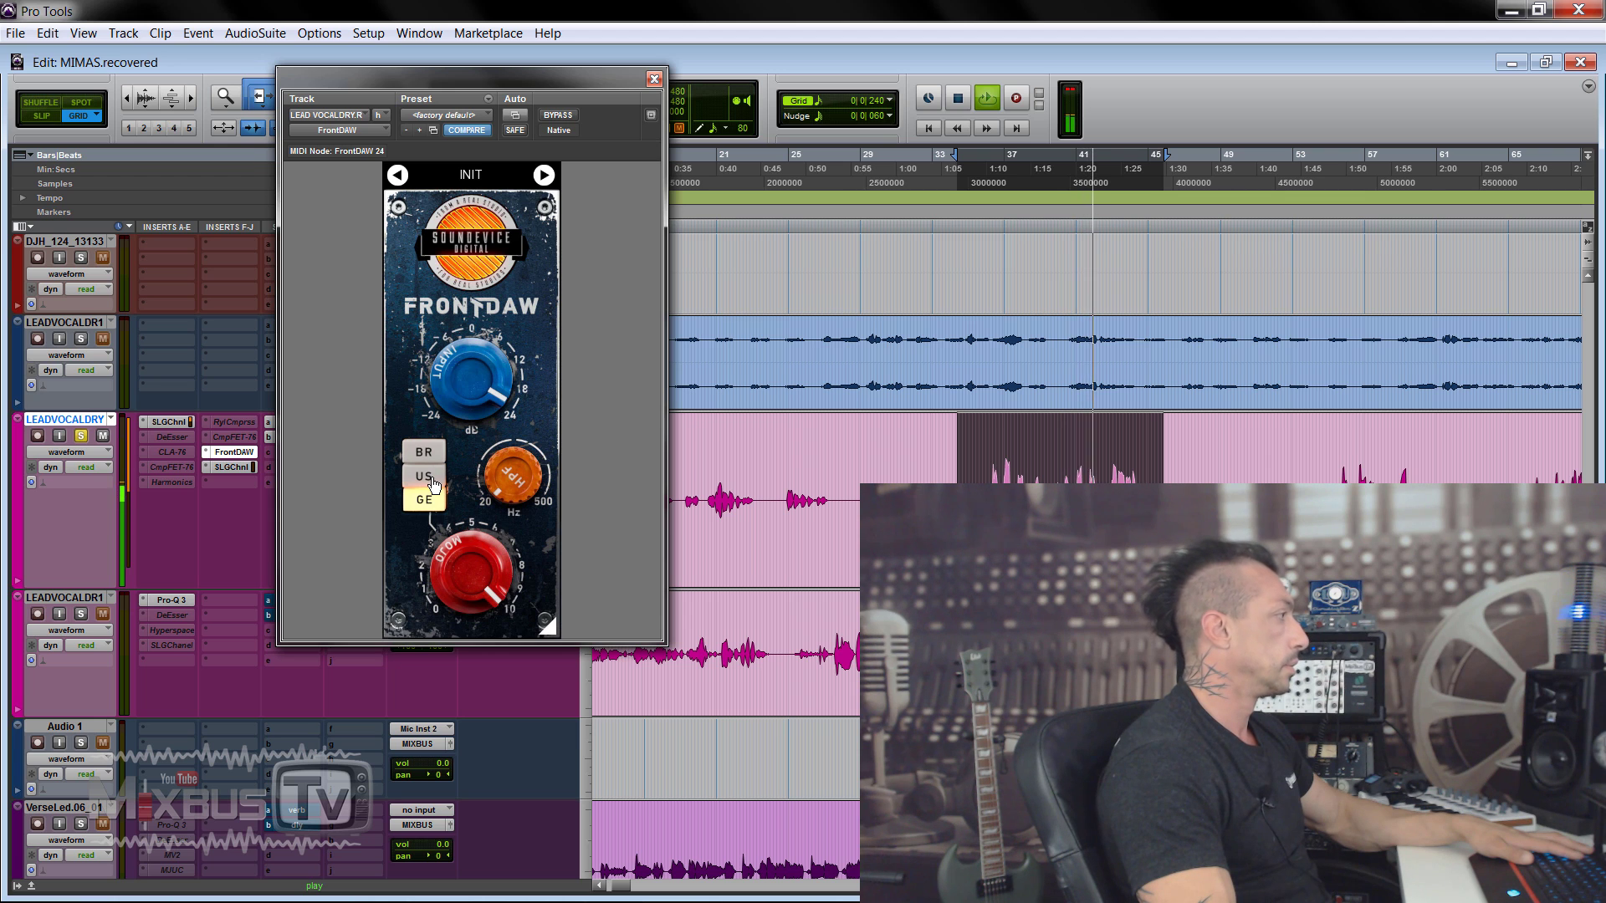
key("space")
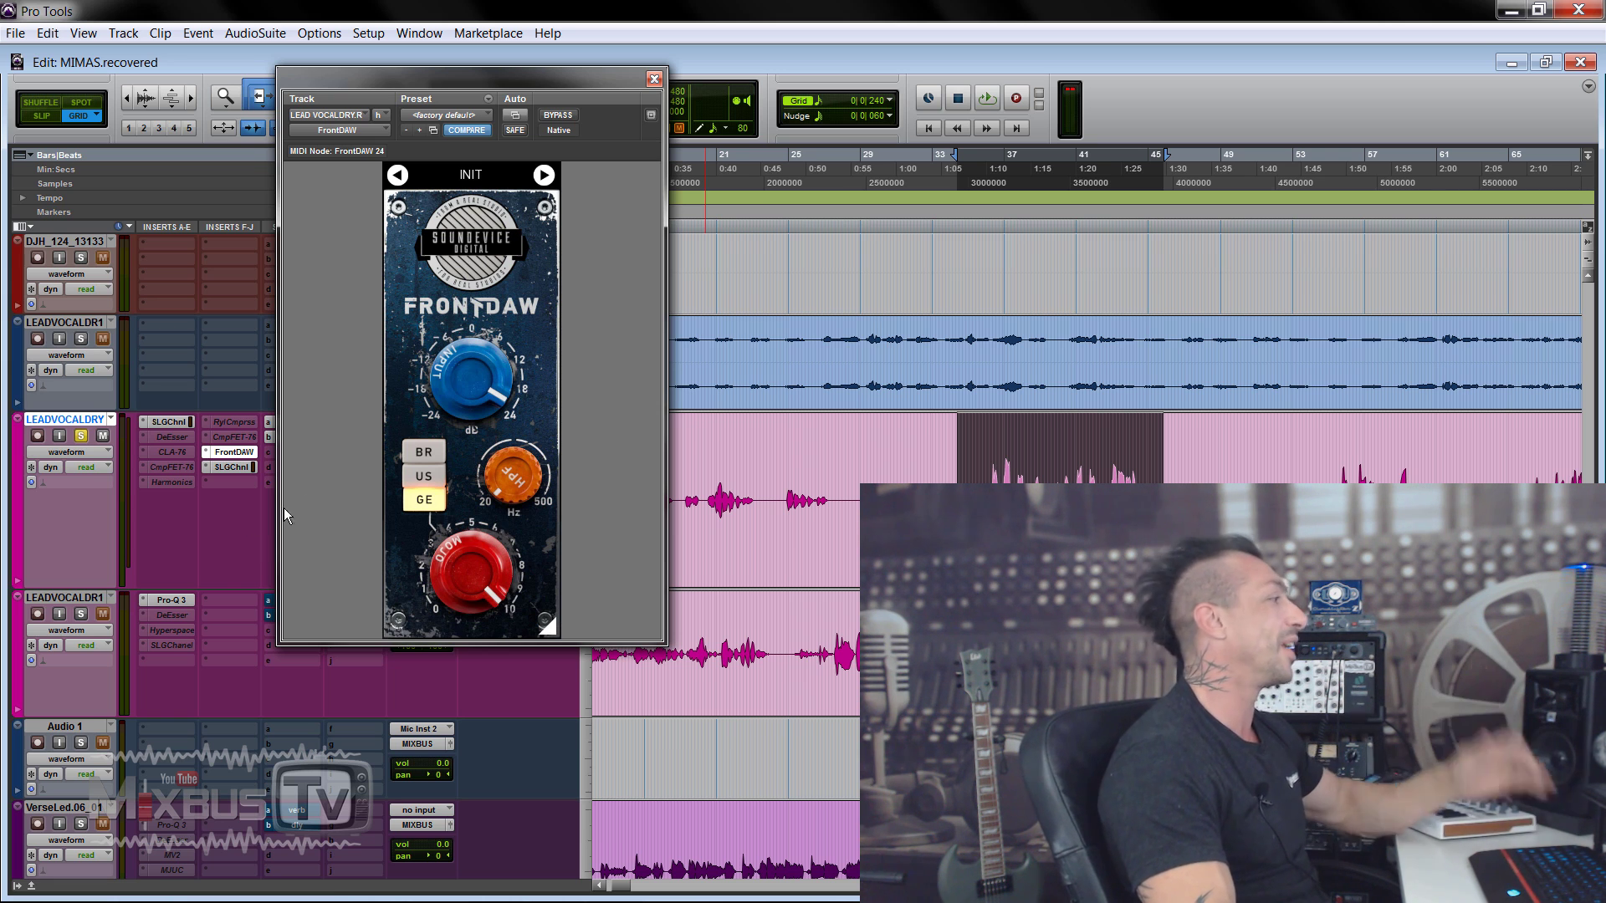
Step: Reset the lead vocal's FrontDAW to MOJO 5 and INPUT 0 dB, and select US and GE modes in turn
left_click(451, 582, "alt")
left_click(471, 377, "alt")
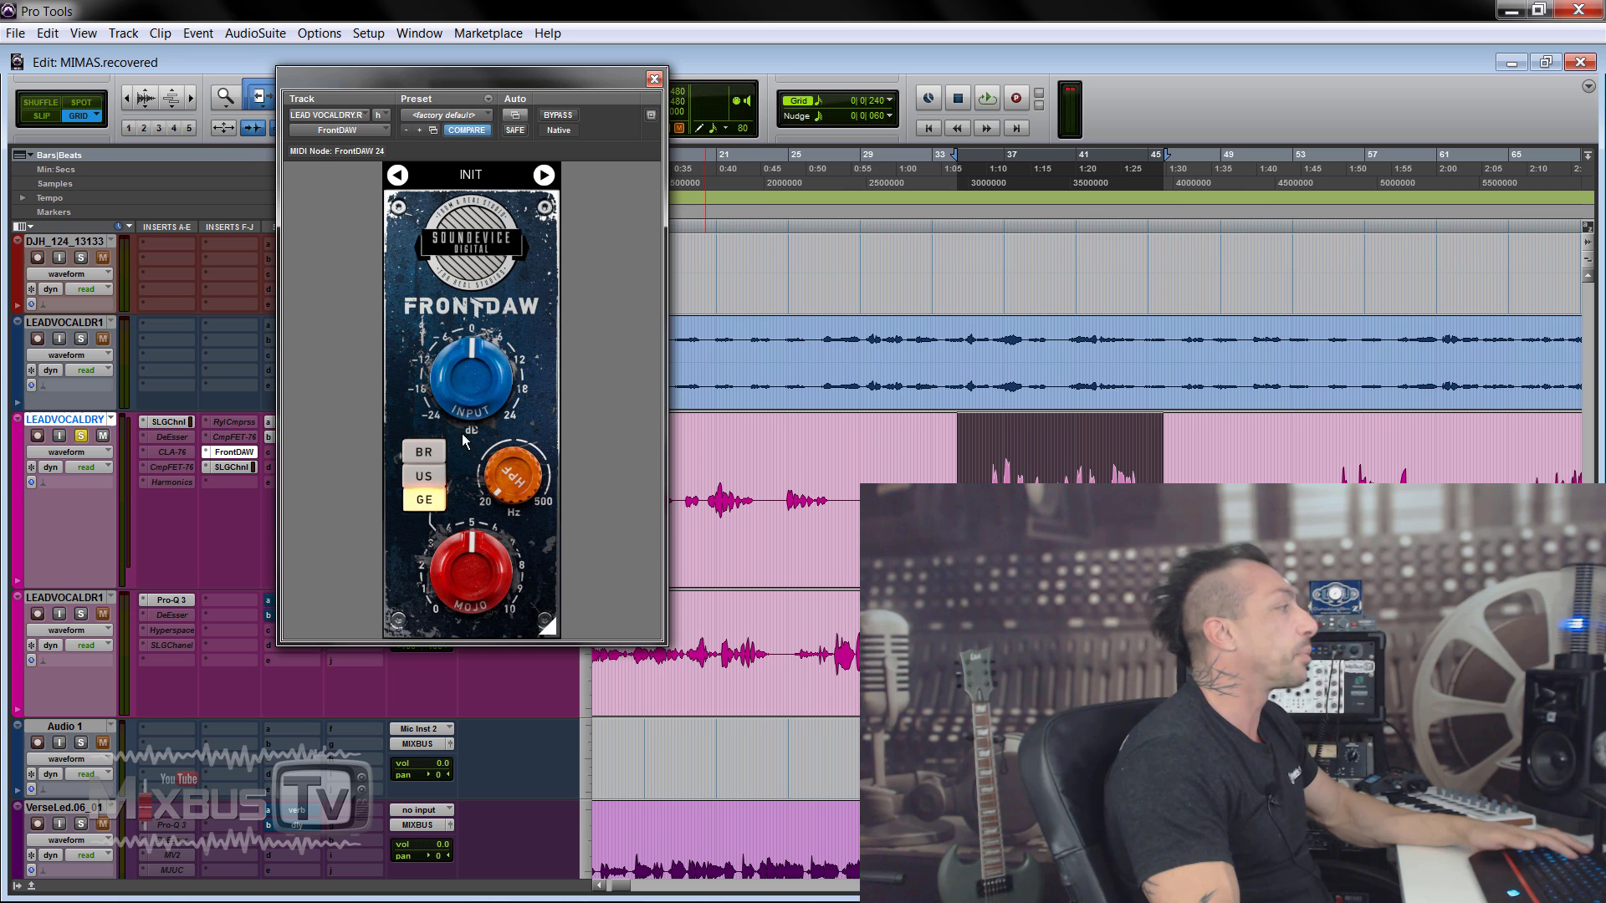
left_click(429, 484)
left_click(425, 499)
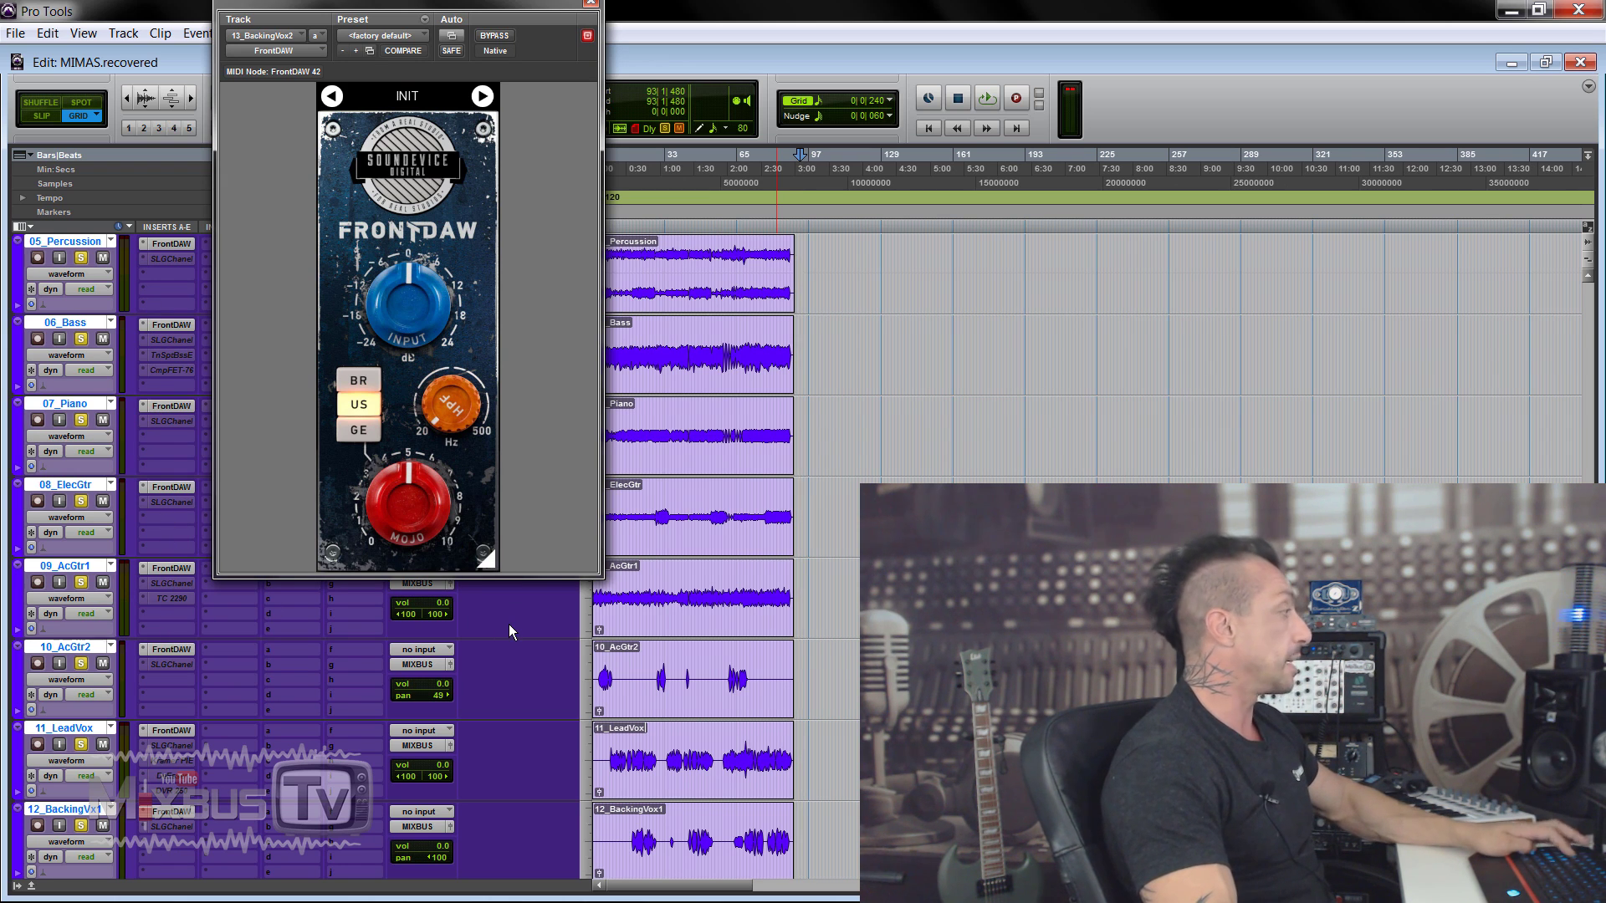
Step: Play the multitrack song with FrontDAW bypassed on all selected tracks, and re-enable every instance during playback
key("space")
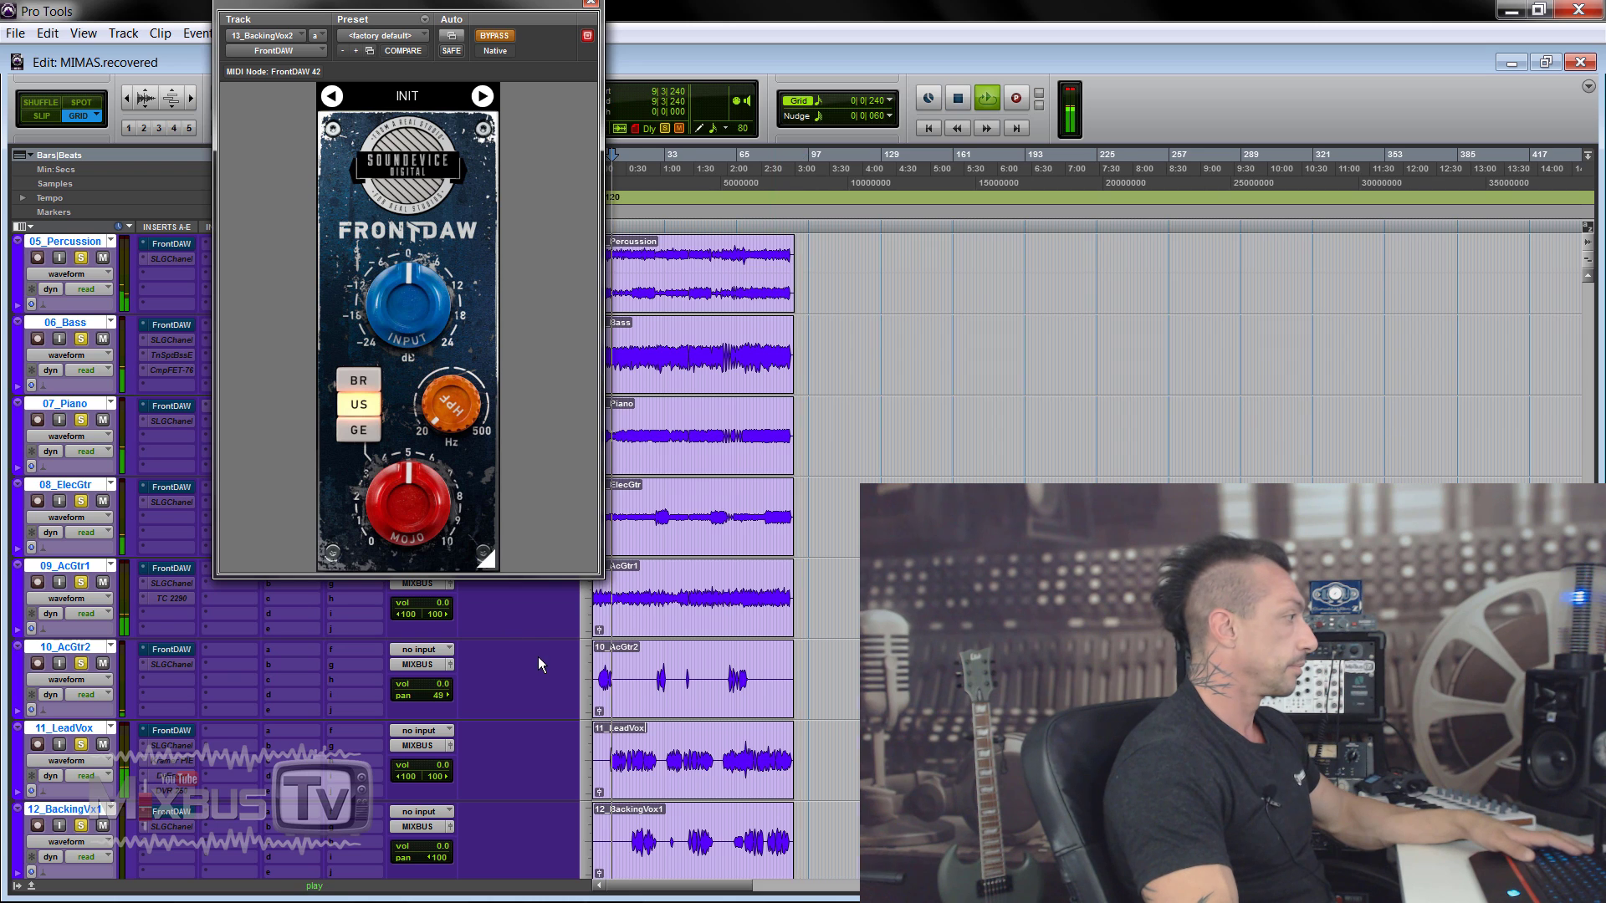
key("ctrl+]")
key("ctrl+]")
key("ctrl+]")
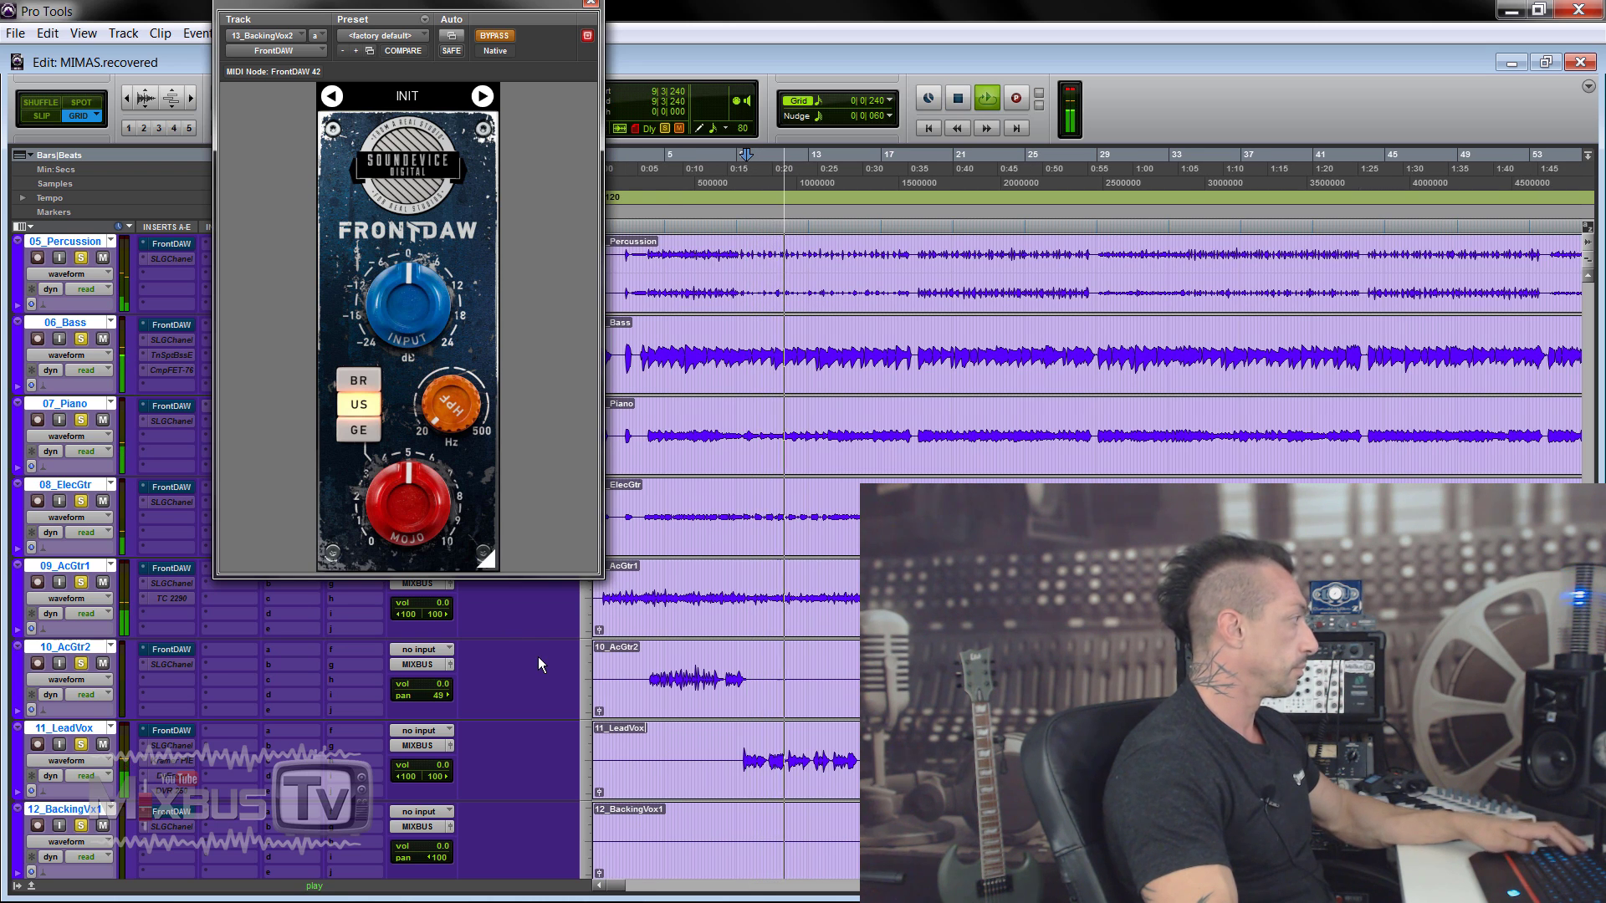
key("shift+a")
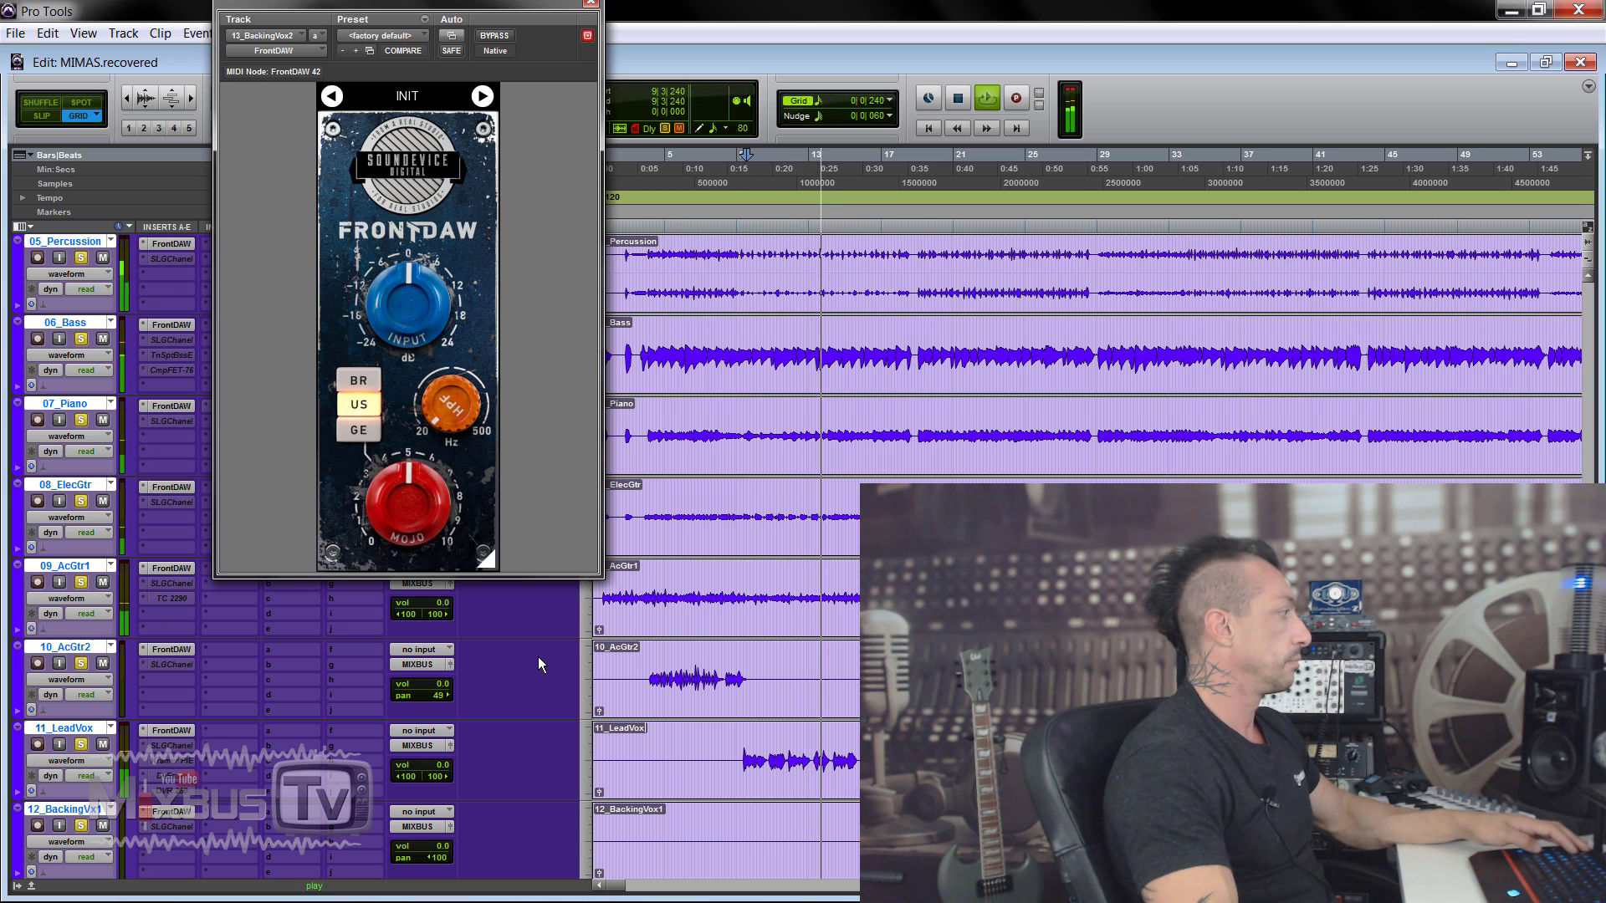
Step: Compare the playing mix with FrontDAW repeatedly bypassed and active across all selected tracks, leave it active, and stop playback
key("shift+a")
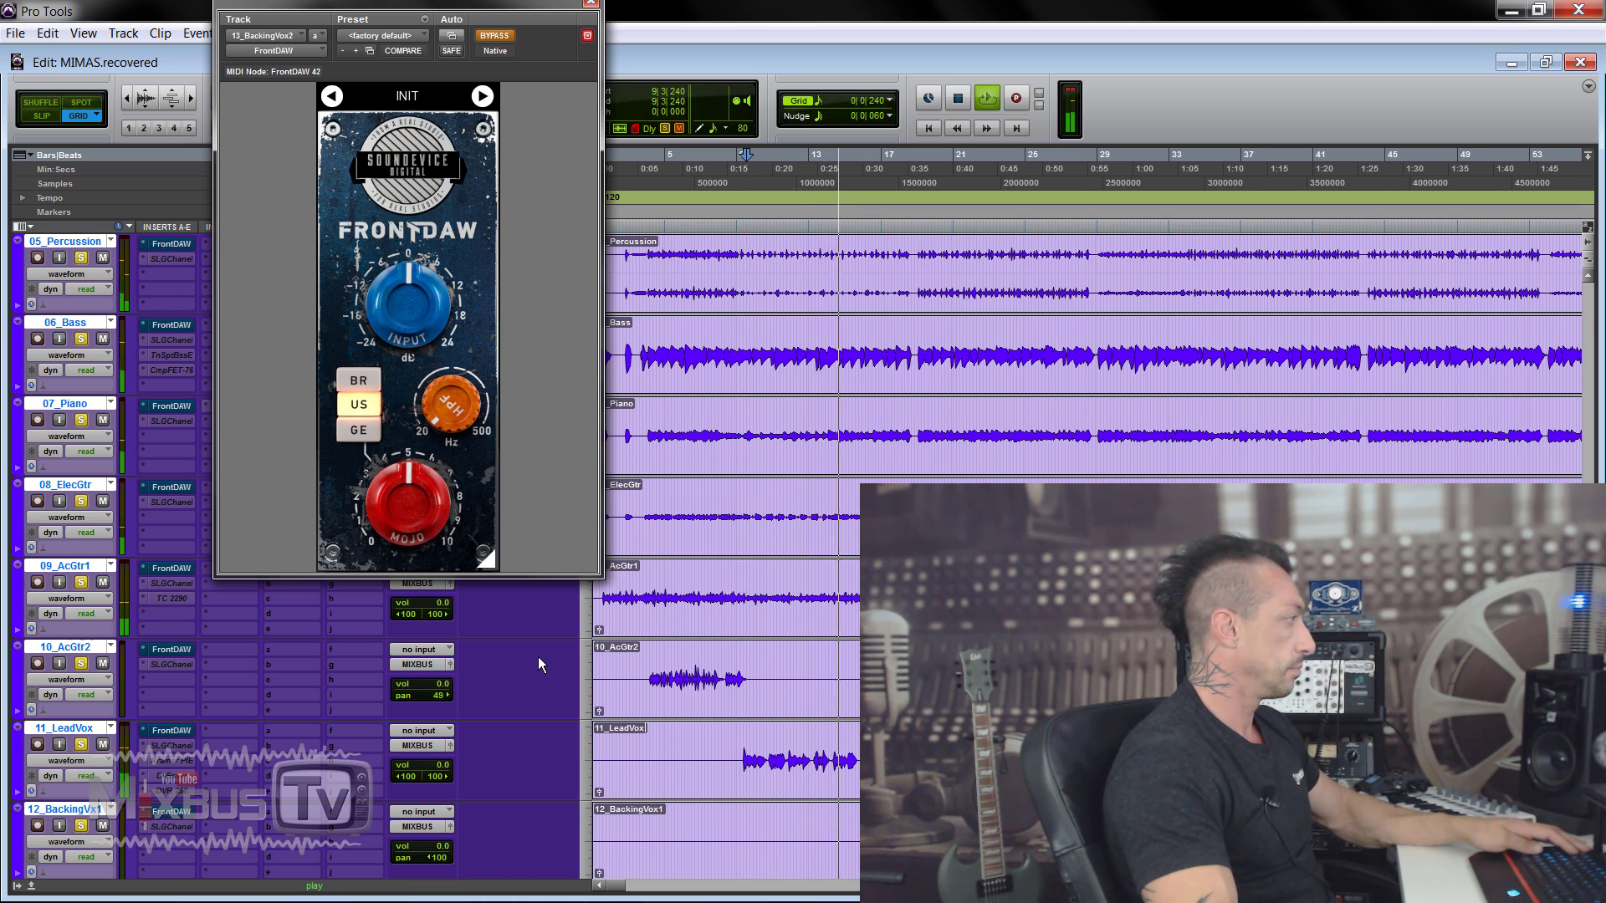
scroll(538, 657, "down", 2)
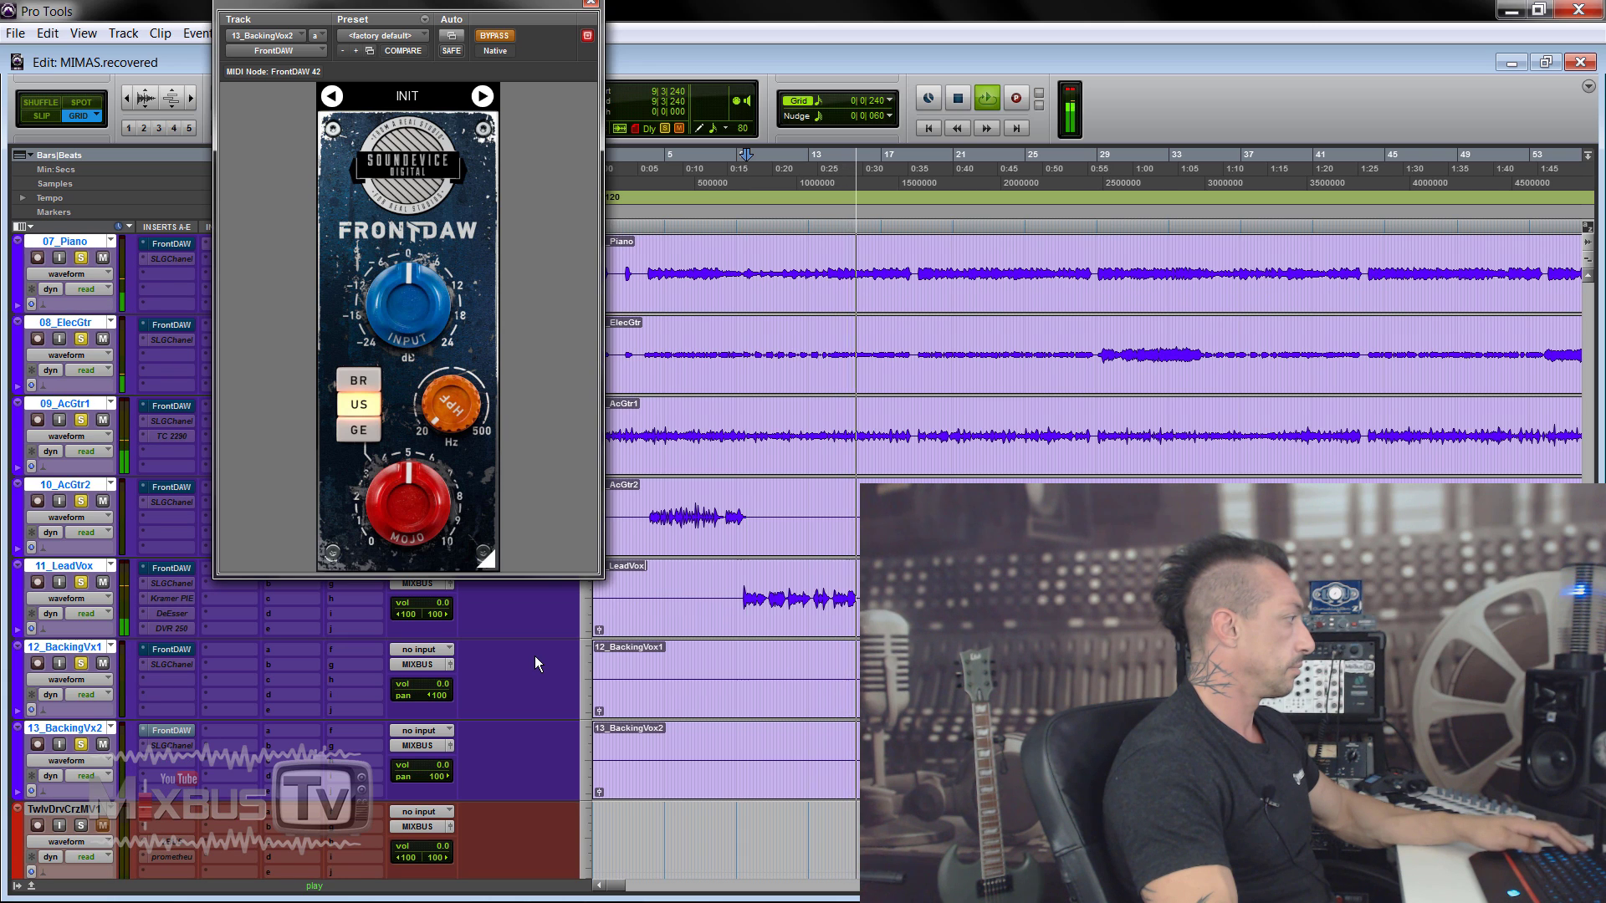
key("shift+a")
scroll(535, 658, "up", 2)
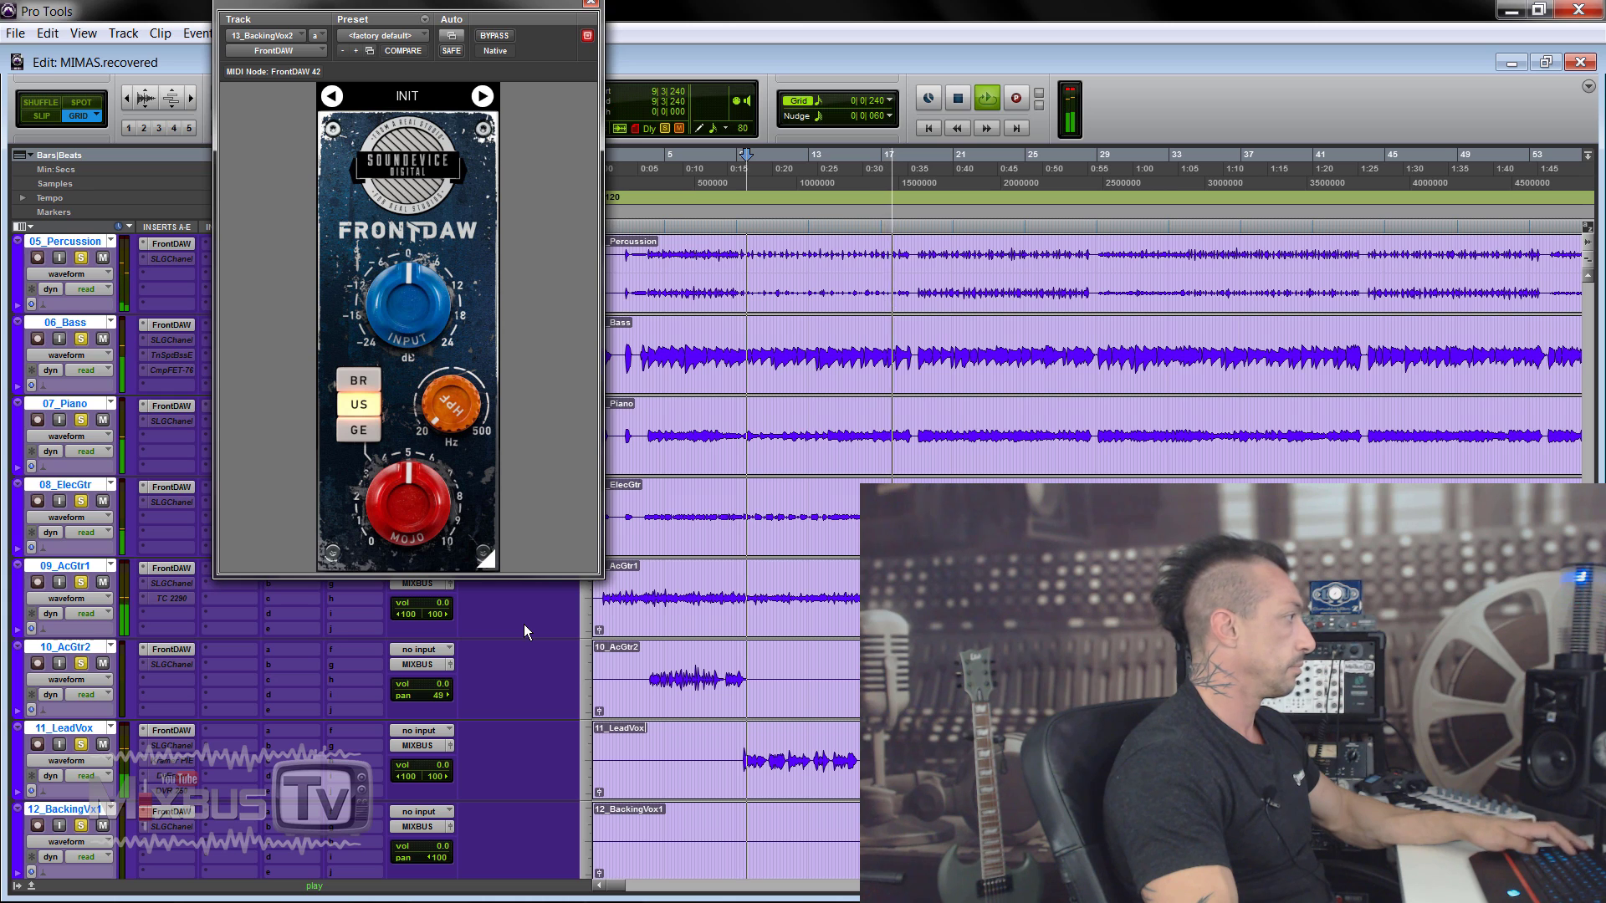
key("shift+a")
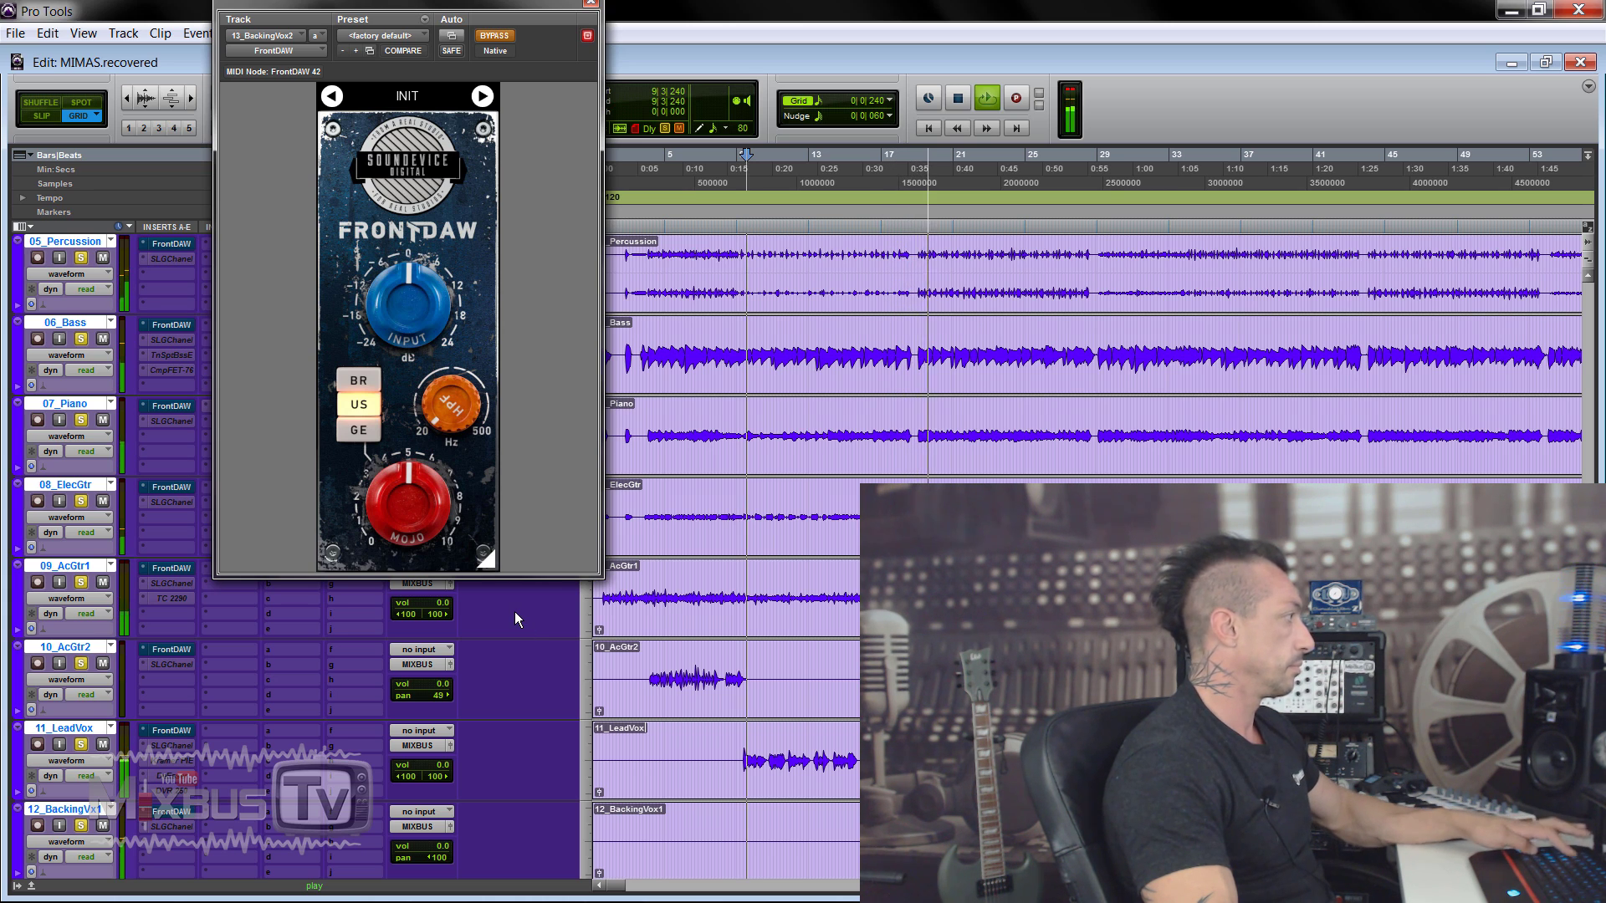
key("shift+a")
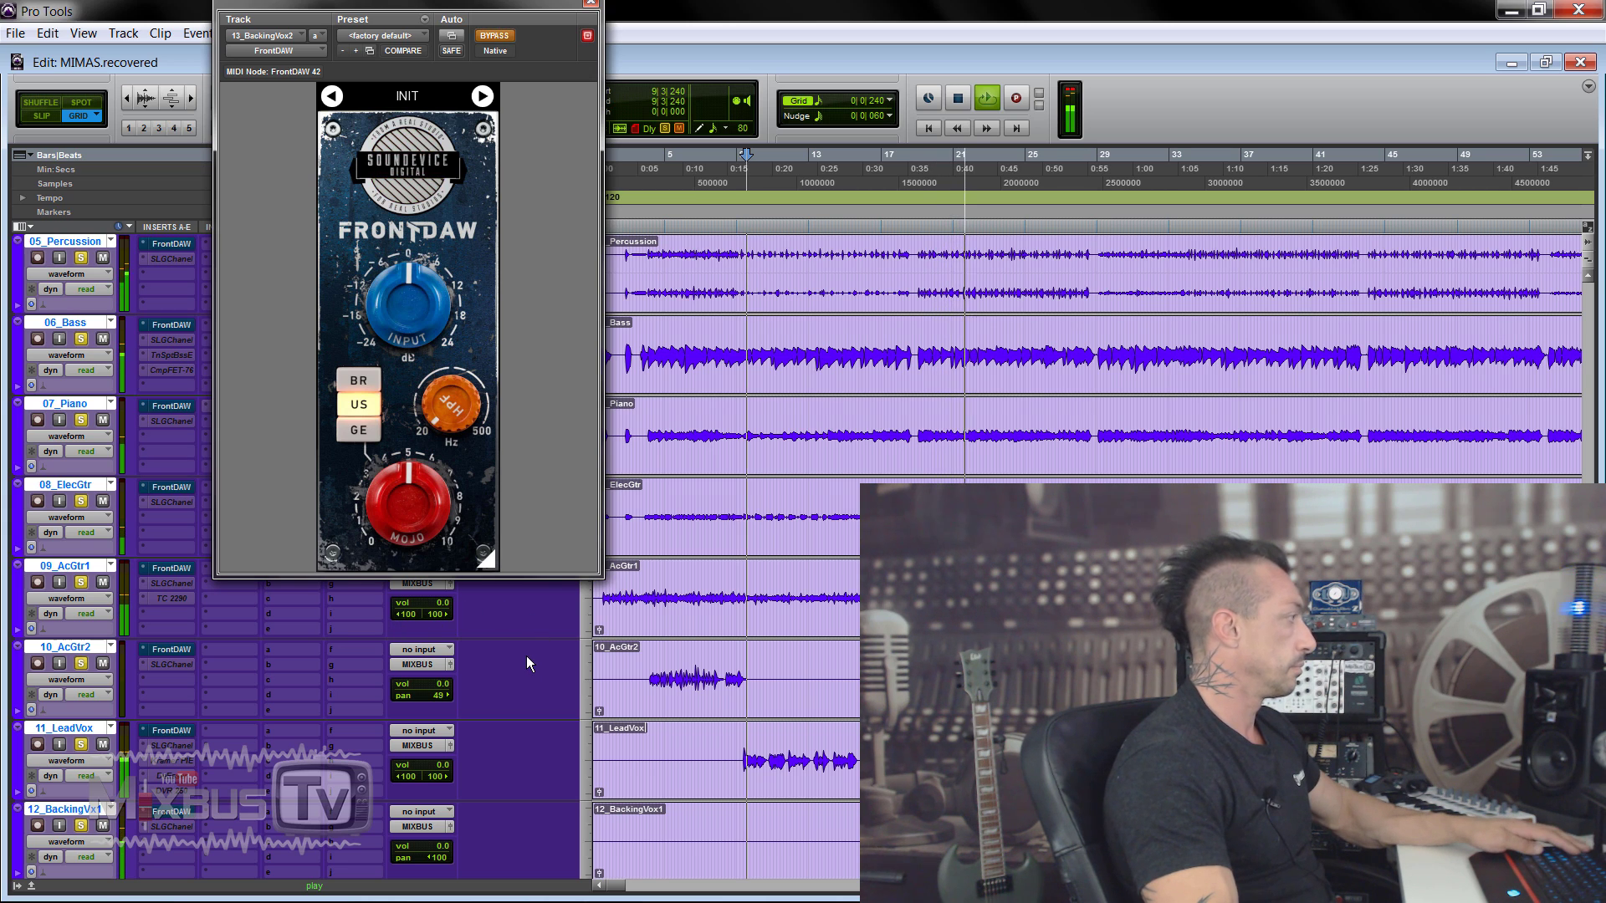
key("shift+a")
key("shift+a")
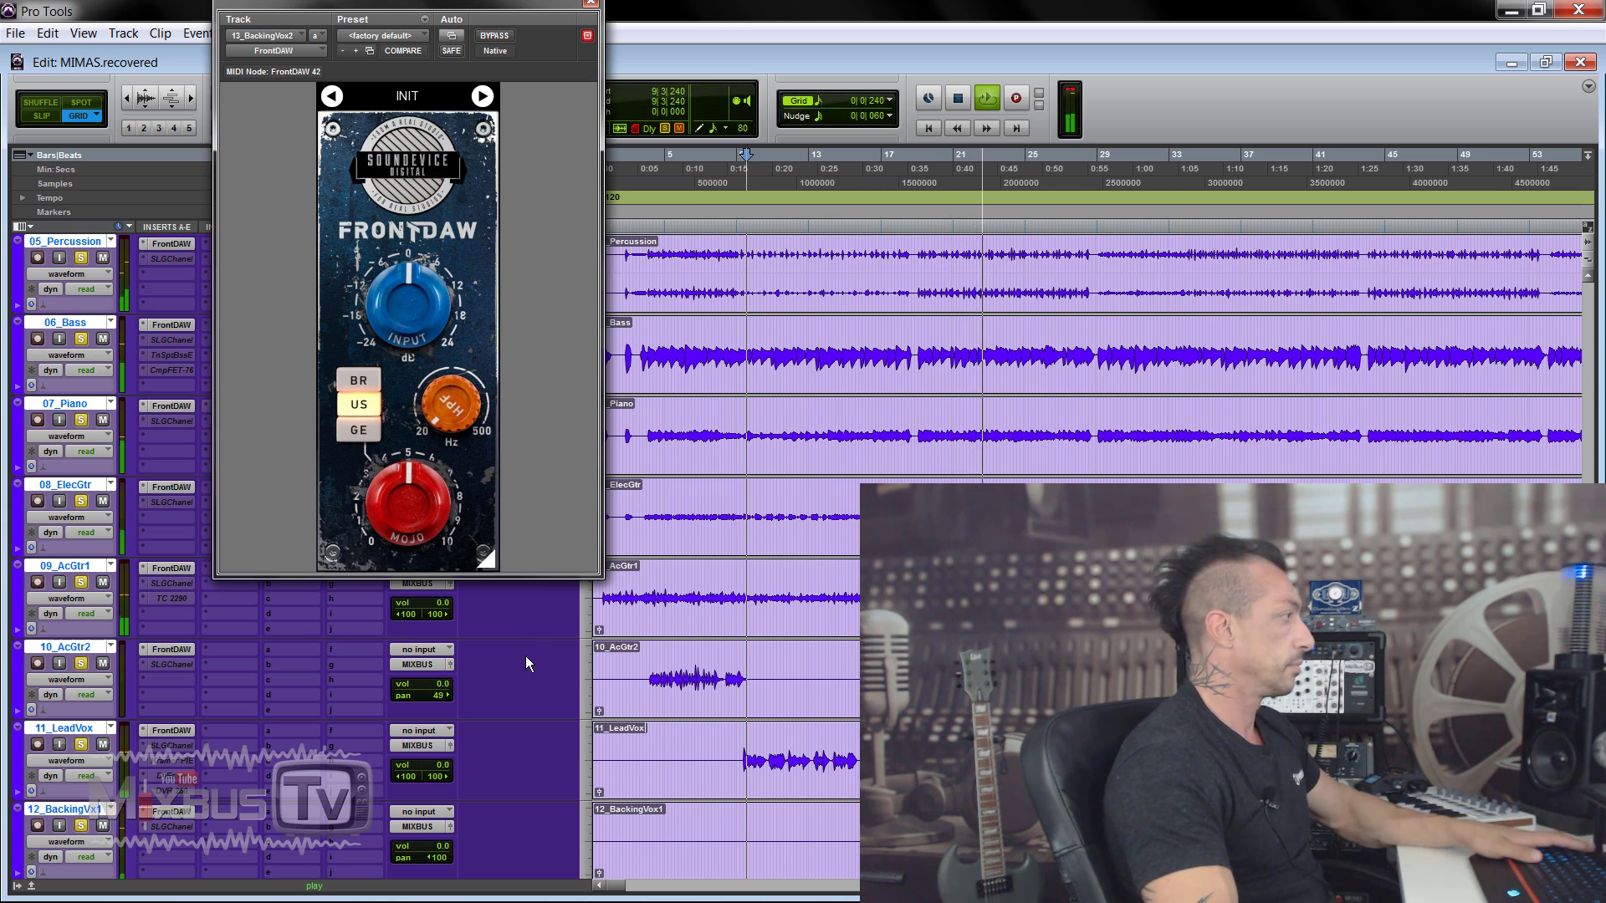
key("space")
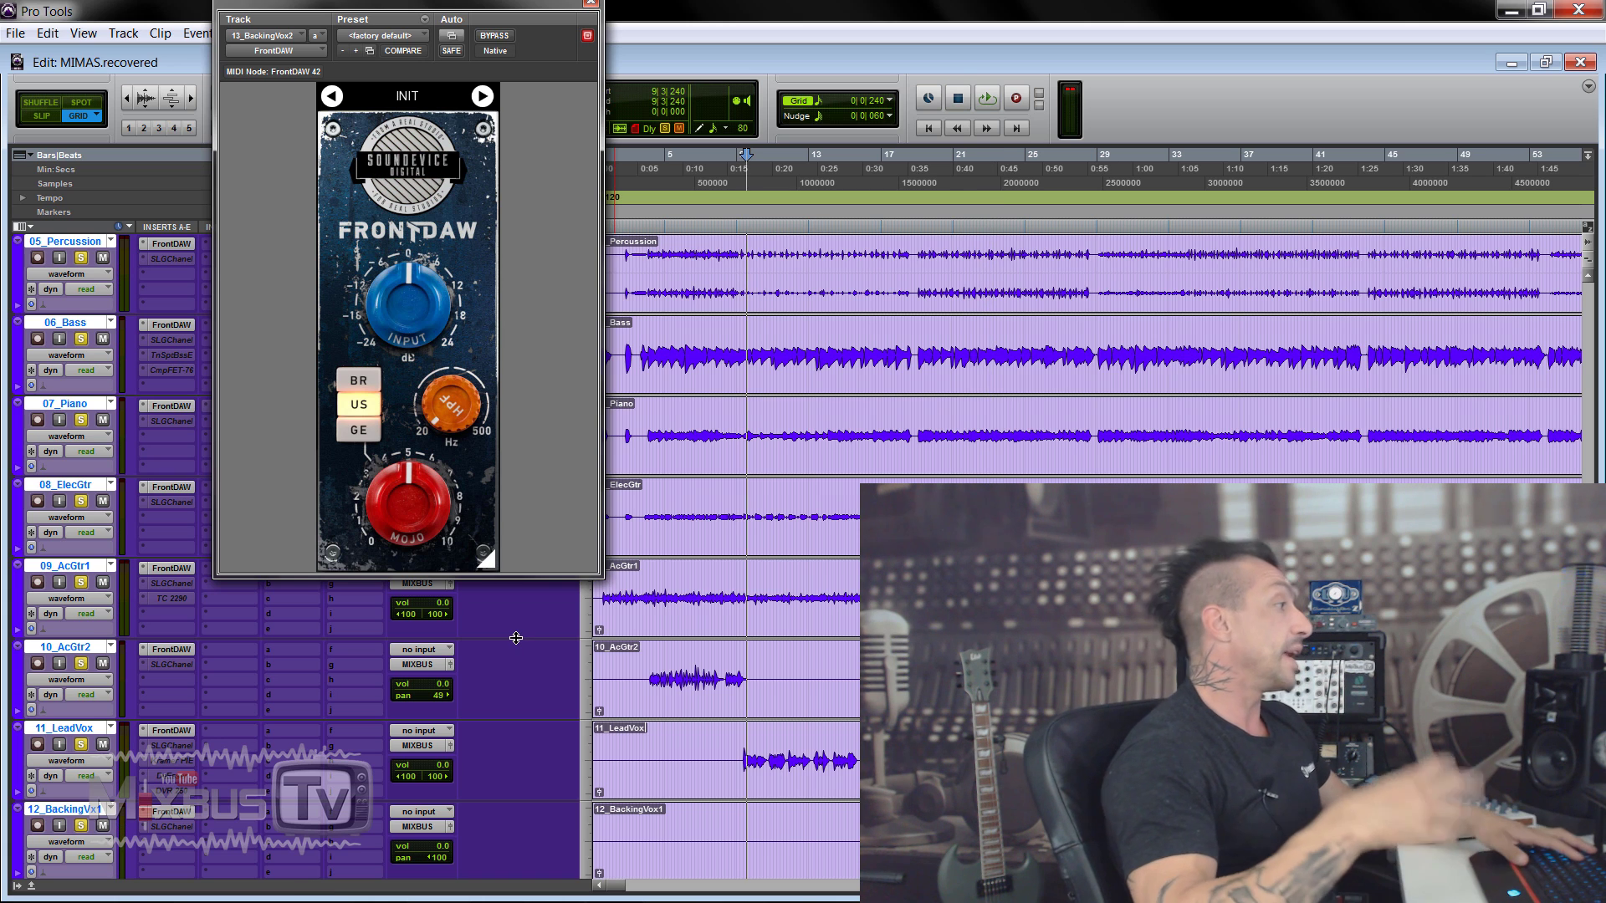